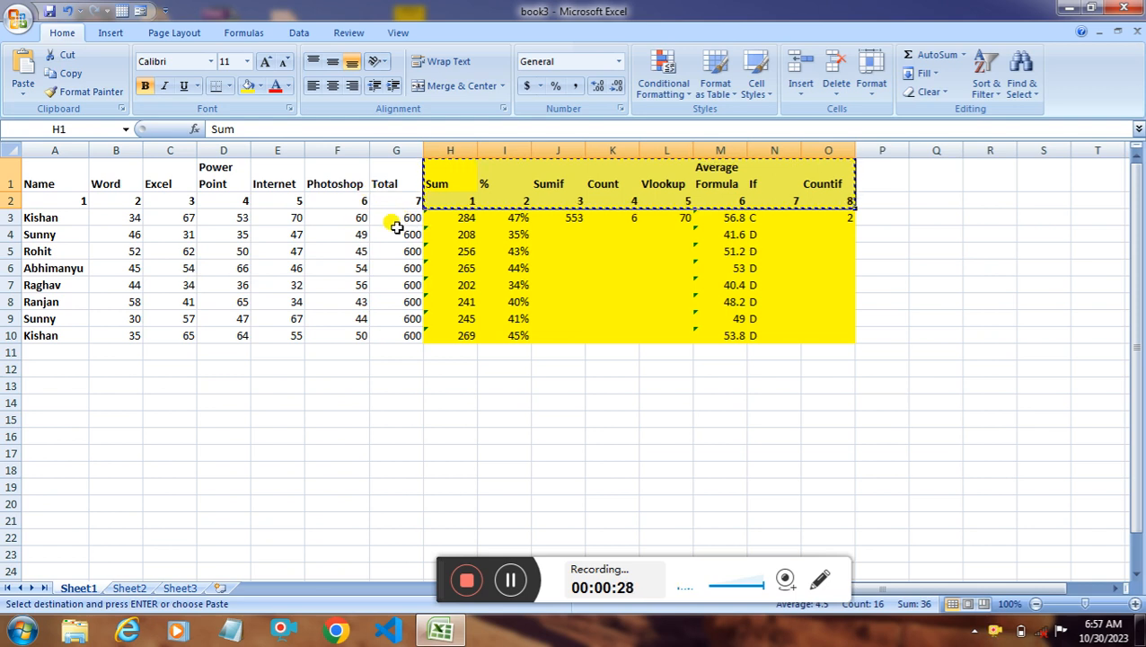
Review the formula column headings from Sum to Countif in H1:O2 on Sheet1
click(499, 199)
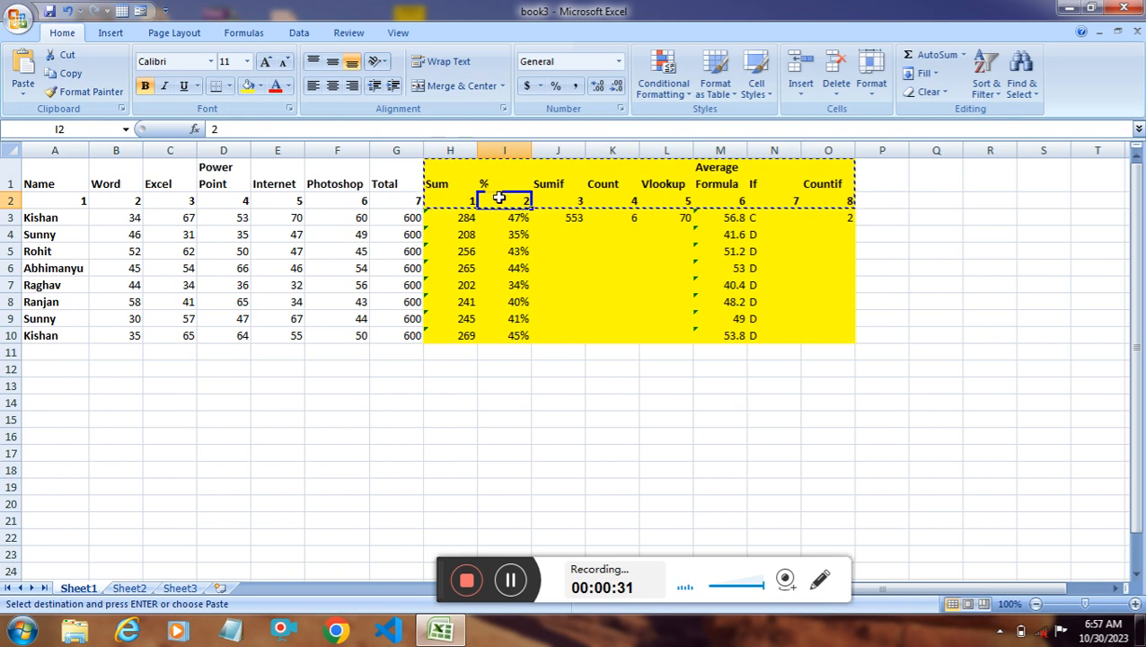
click(550, 185)
click(599, 199)
click(613, 184)
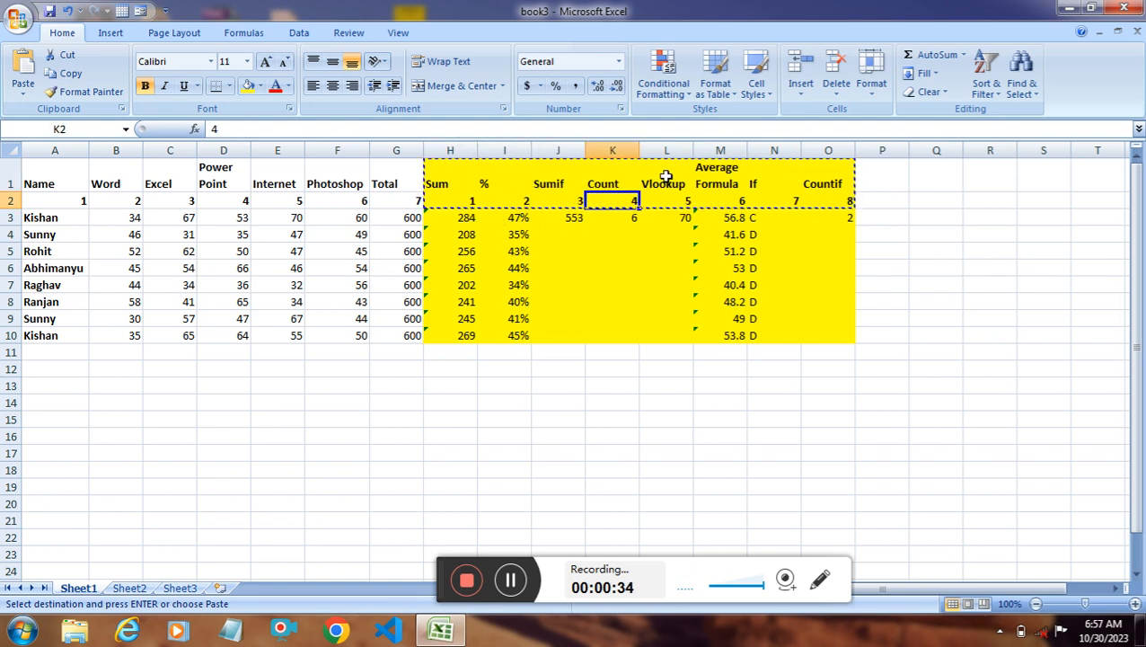
click(665, 176)
click(712, 184)
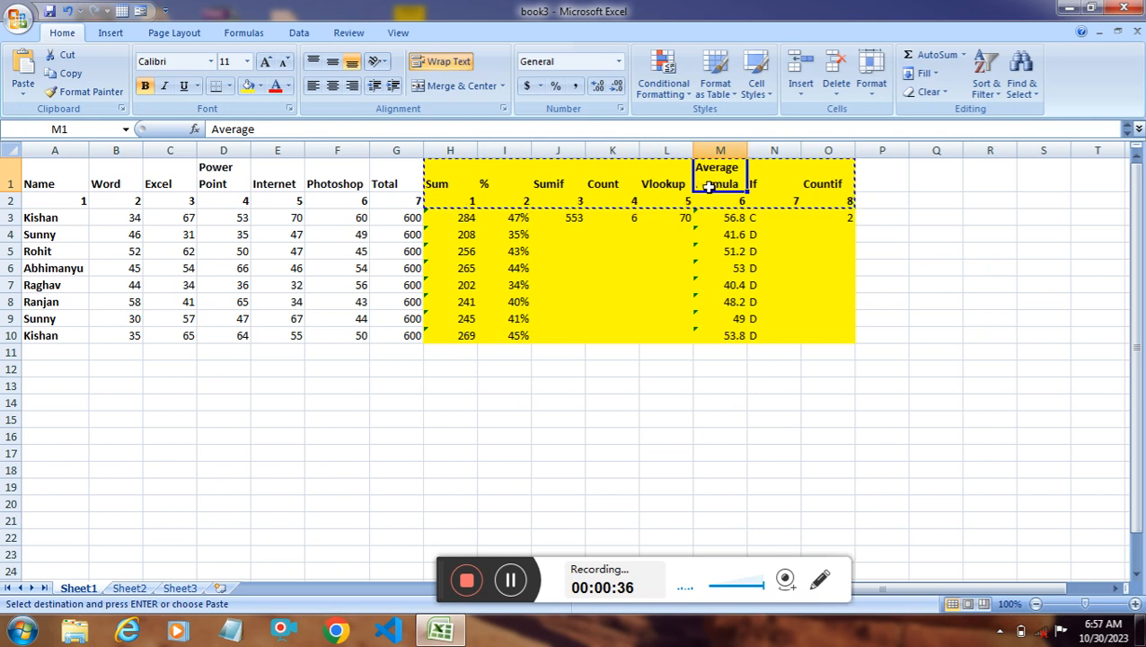
click(768, 186)
click(832, 178)
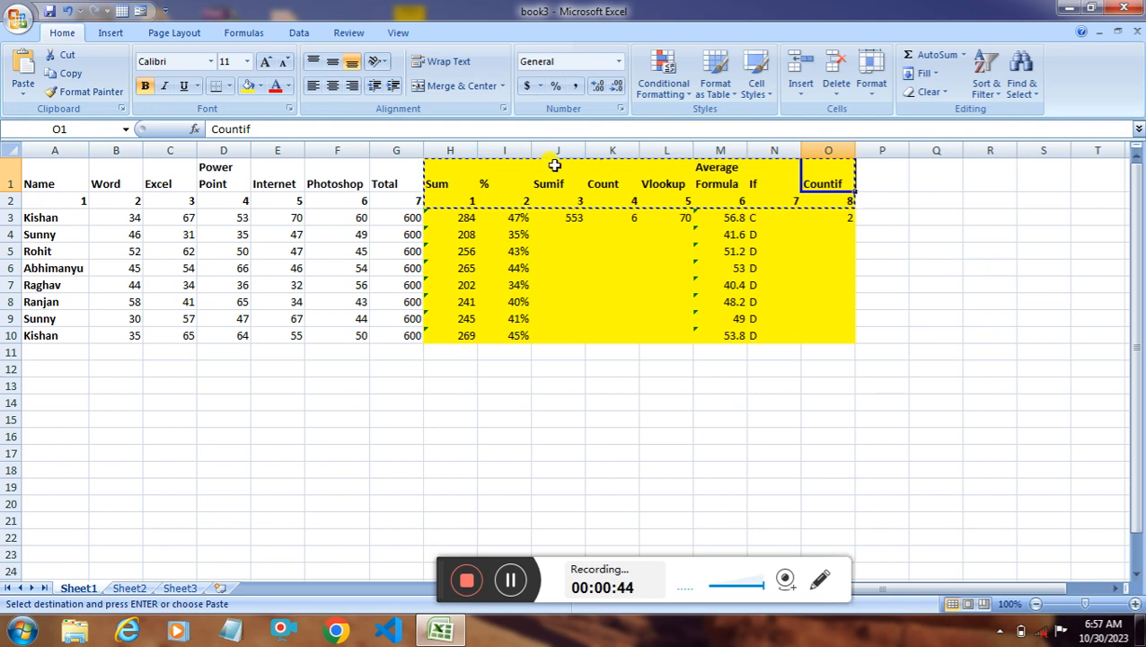
click(449, 198)
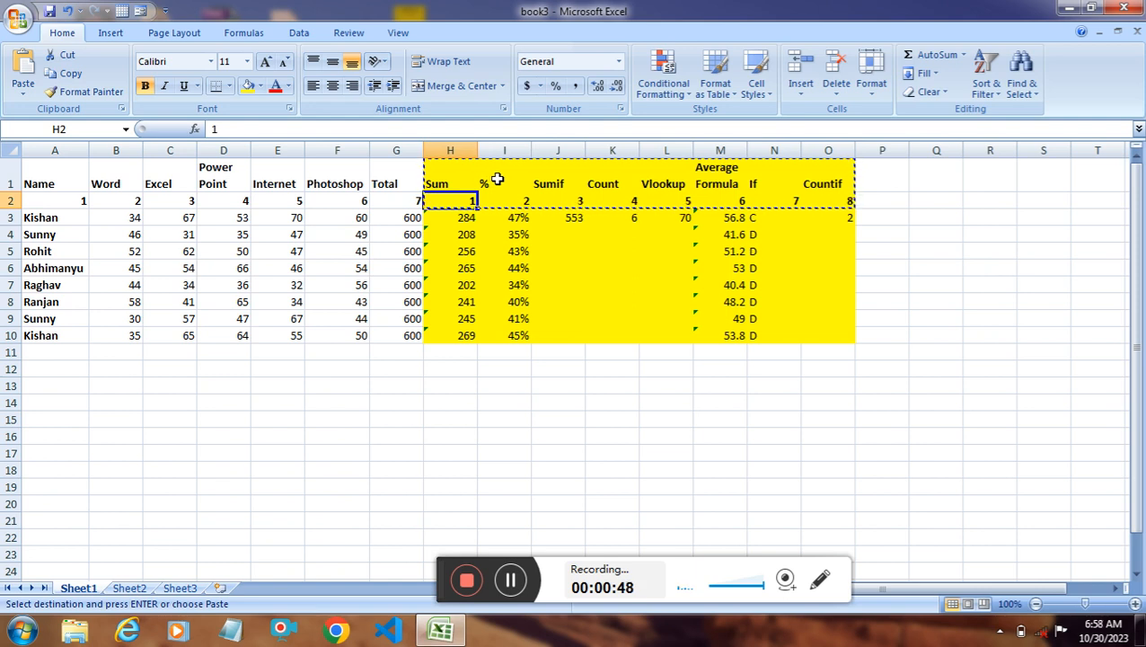
click(451, 186)
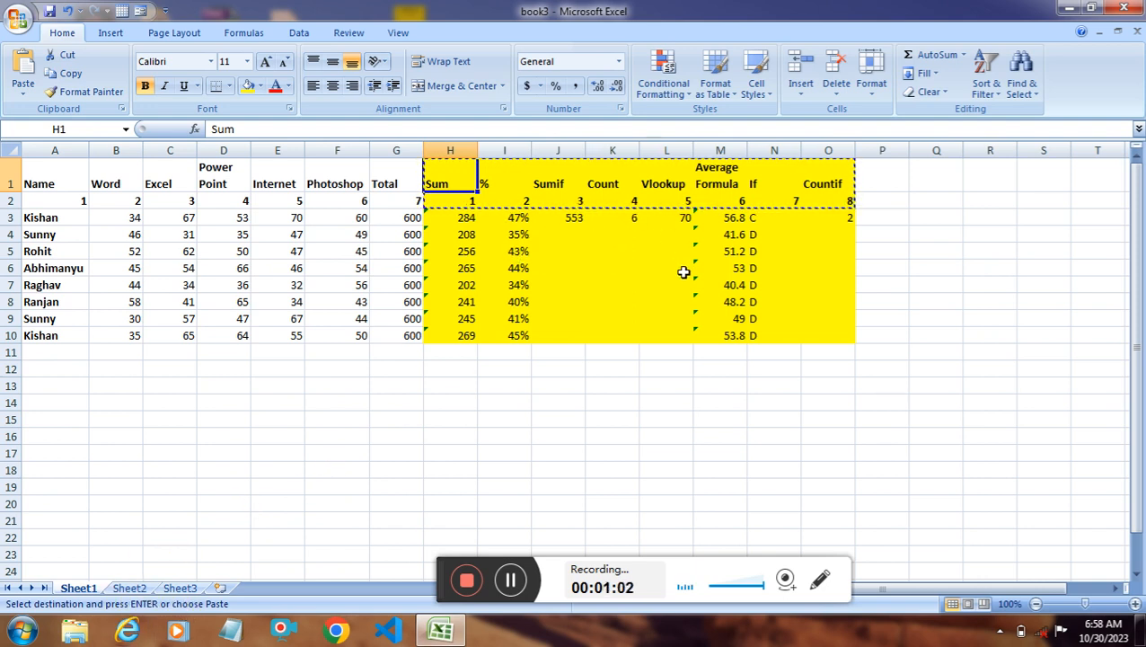
On Sheet2, enter =SUM(B3:F3) in cell H3 to add up the first student's subject marks
click(129, 588)
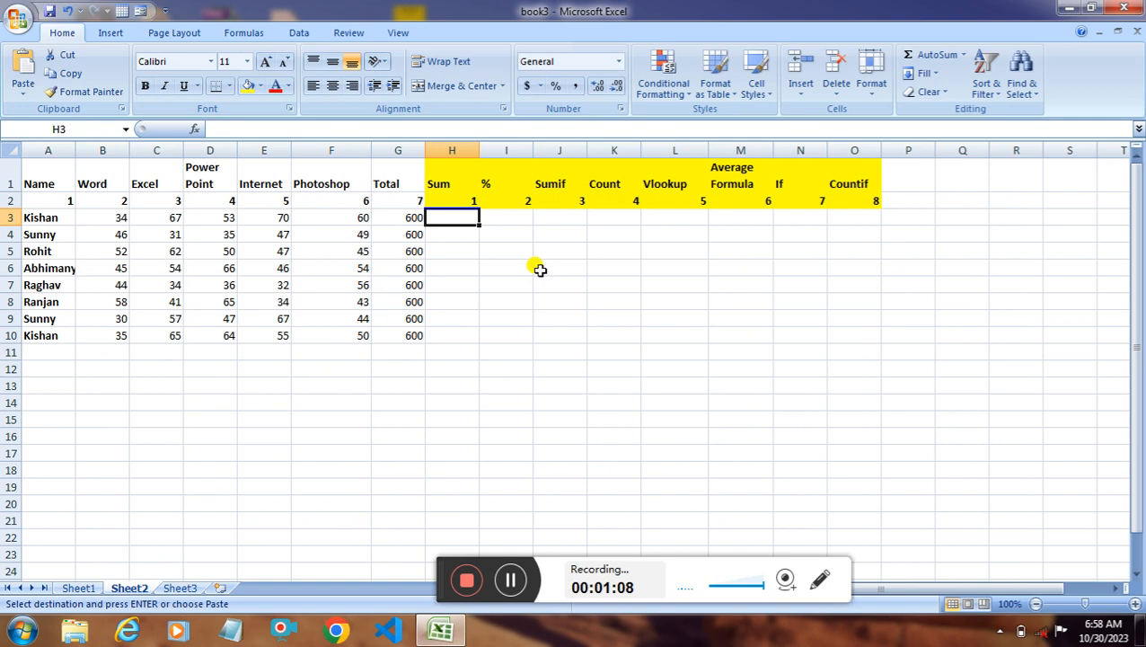
double_click(440, 216)
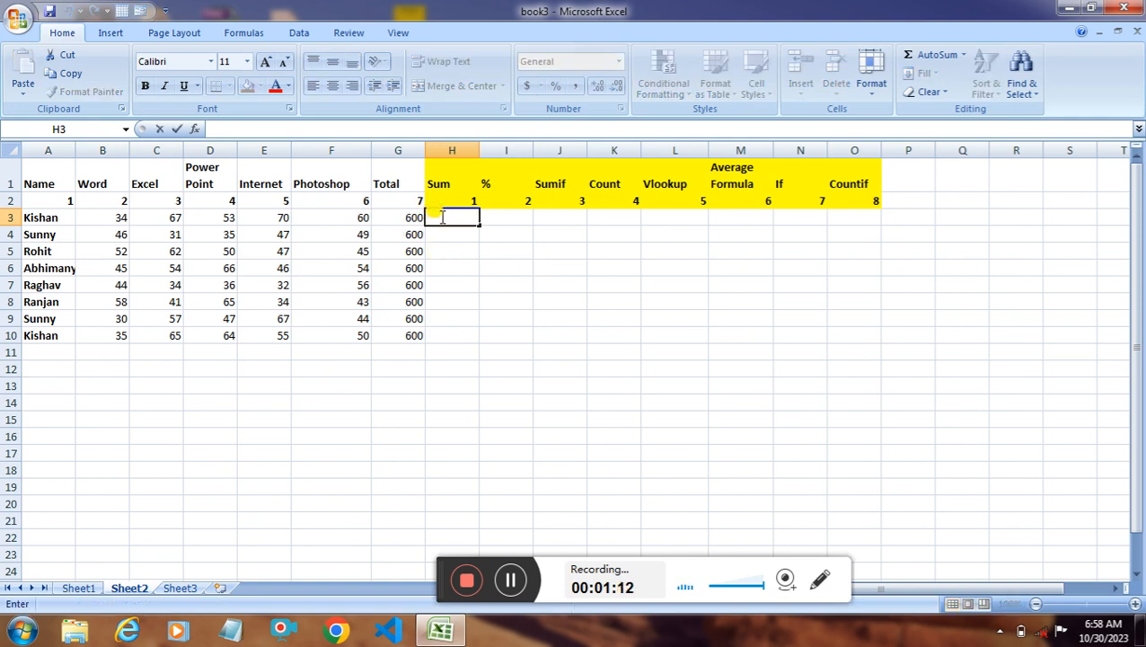
text(=)
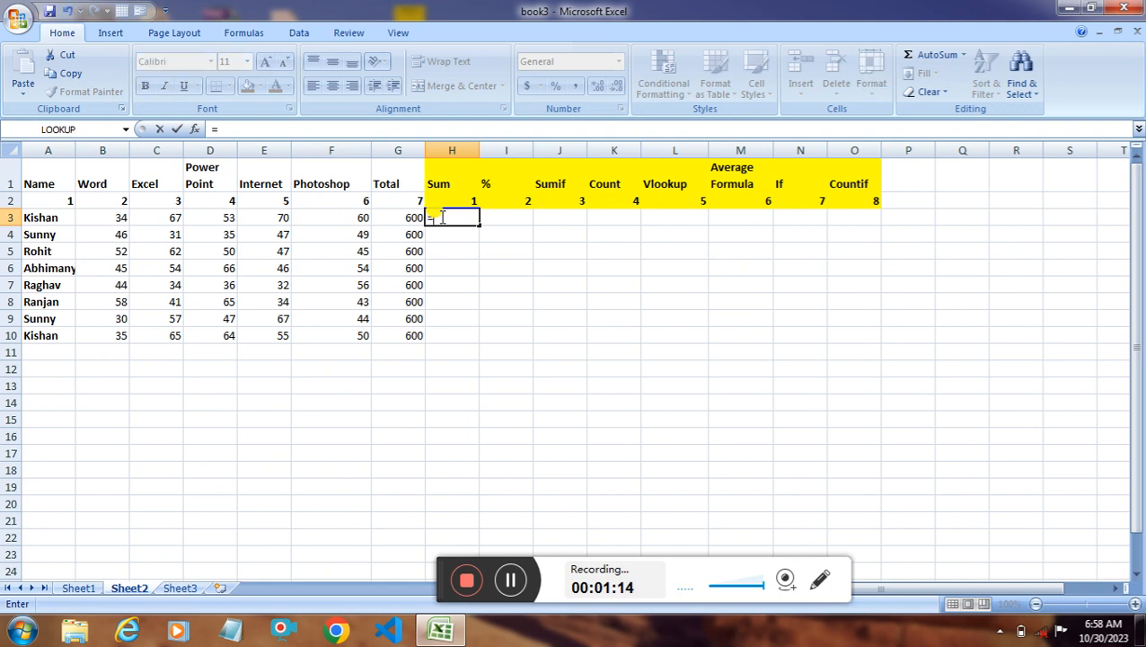
text(sum)
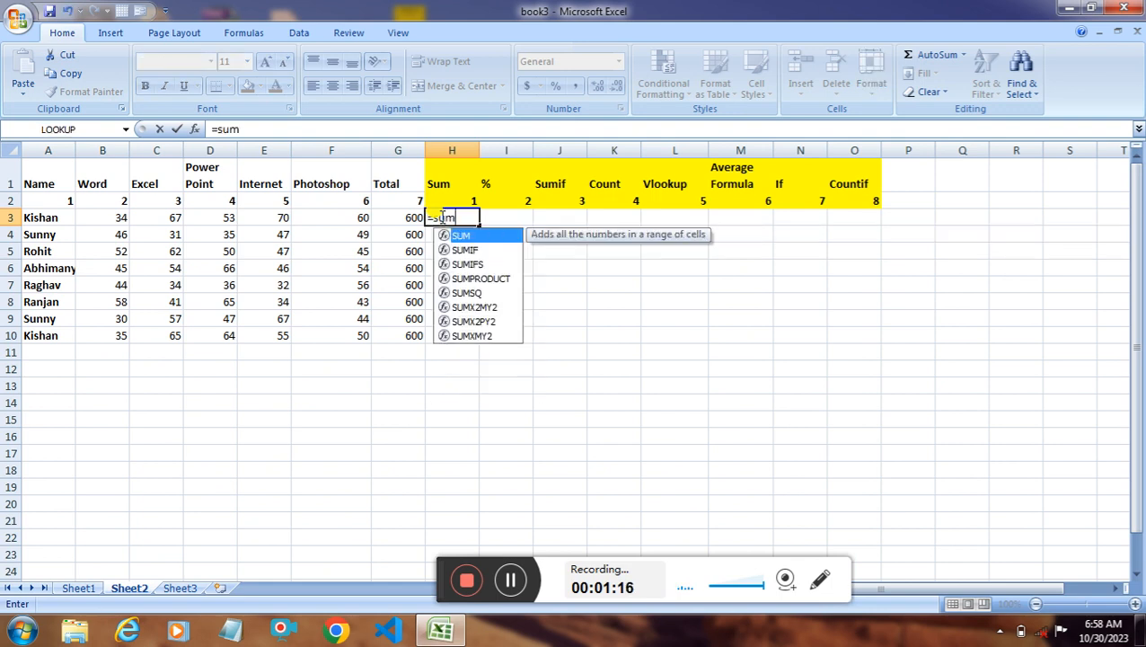
text(()
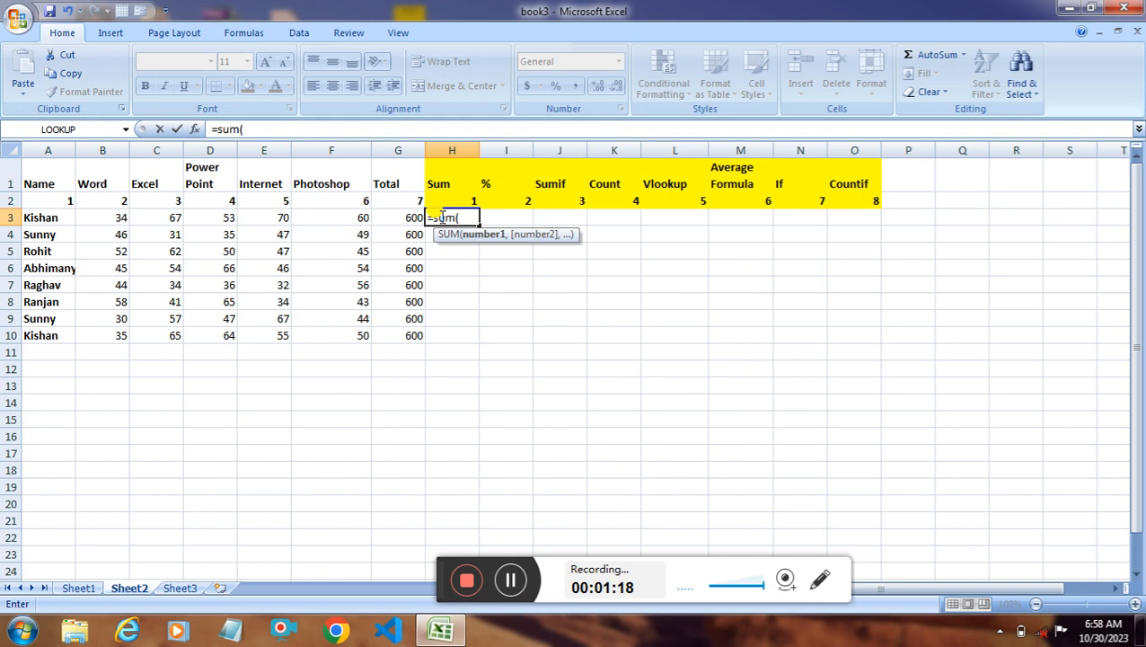
click(116, 217)
shift+click(358, 217)
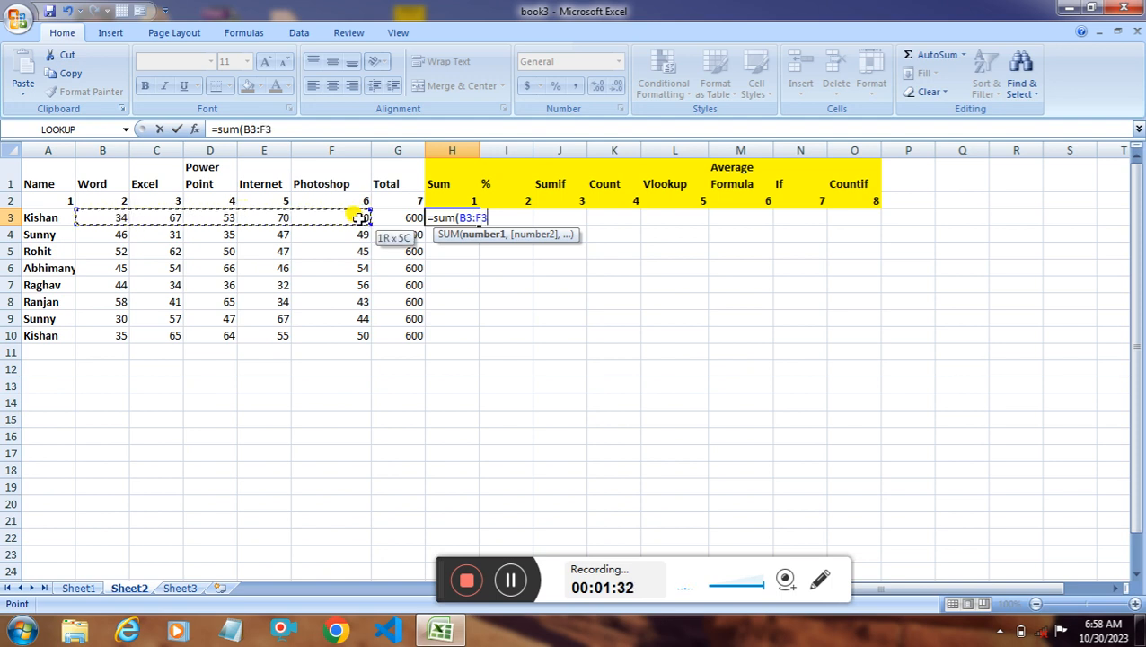
text())
key(Return)
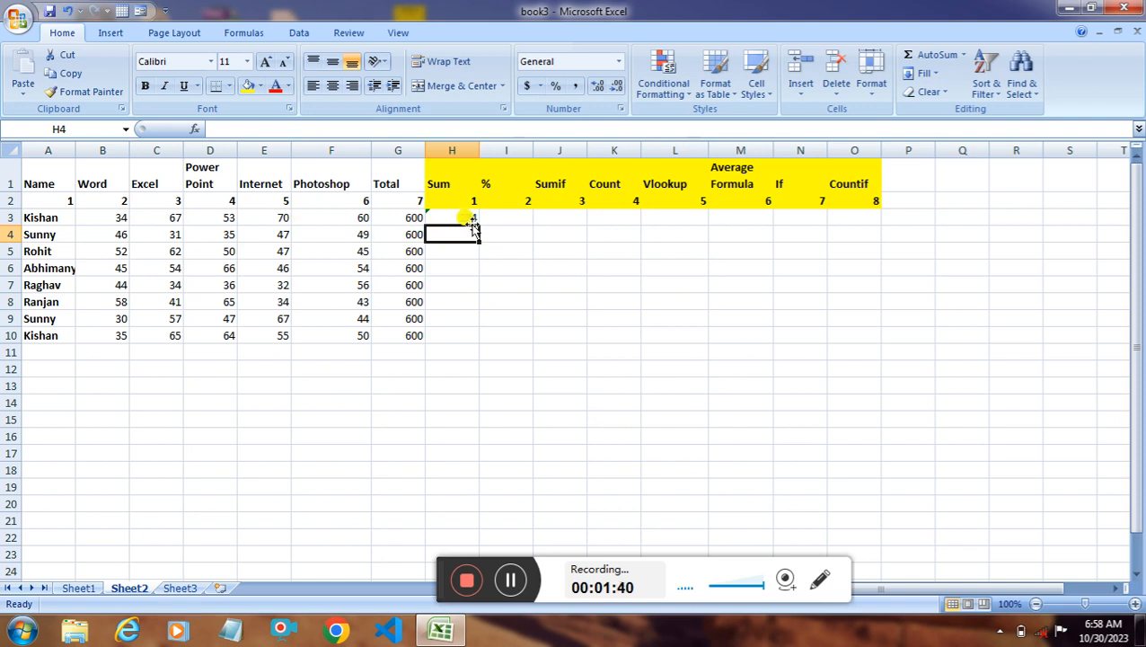
Fill the sum formula from H3 down through H10 for the remaining students
click(469, 217)
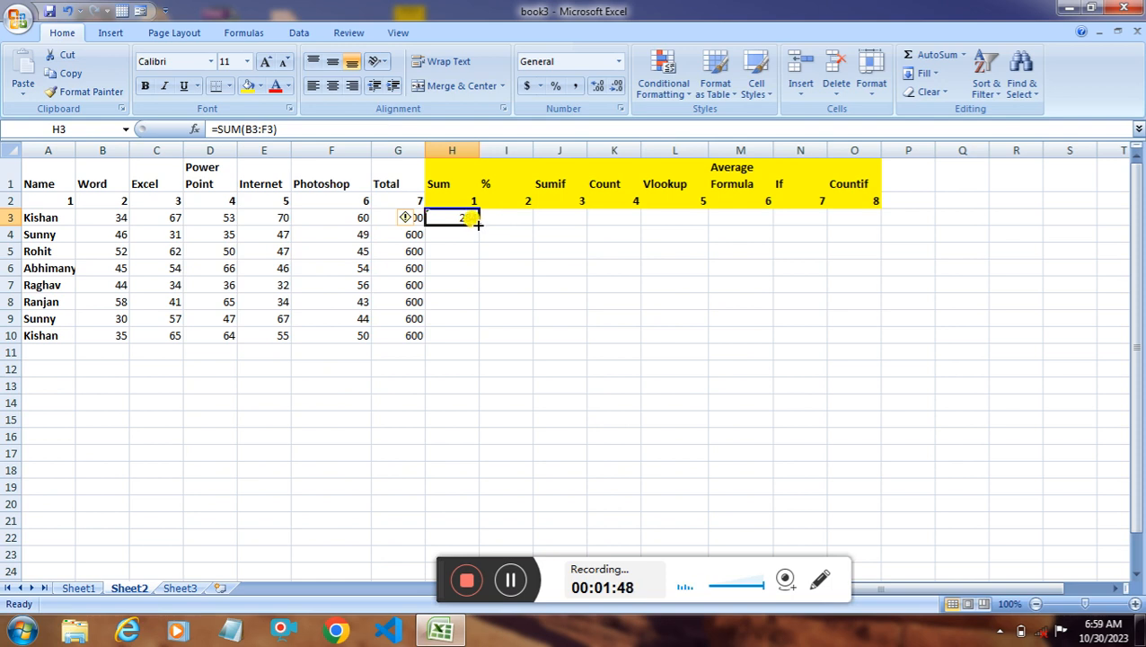
double_click(477, 225)
click(460, 319)
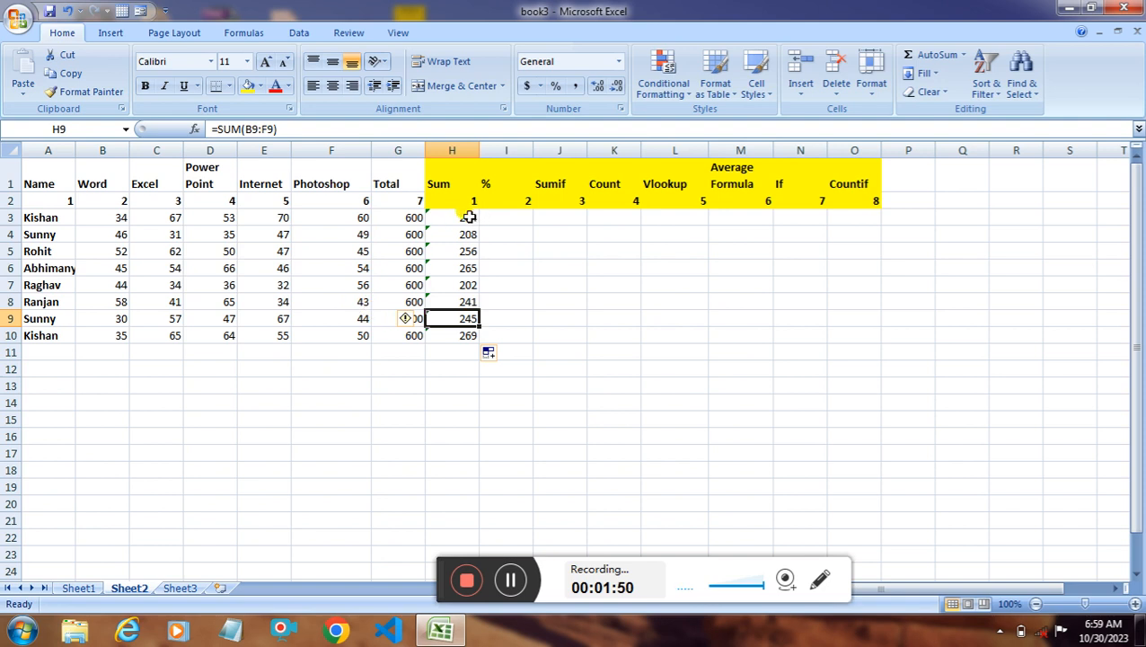
click(469, 218)
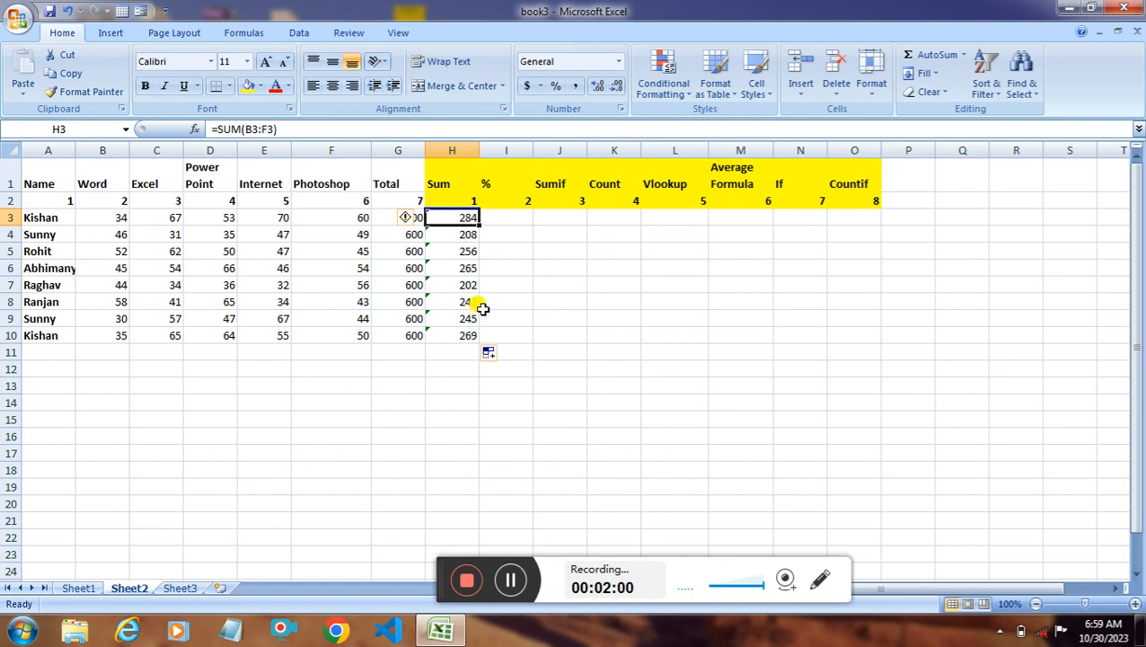
Calculate the percentages in I3:I10 by formatting I3 as Percentage, entering =H3/G3 and filling it down
click(512, 219)
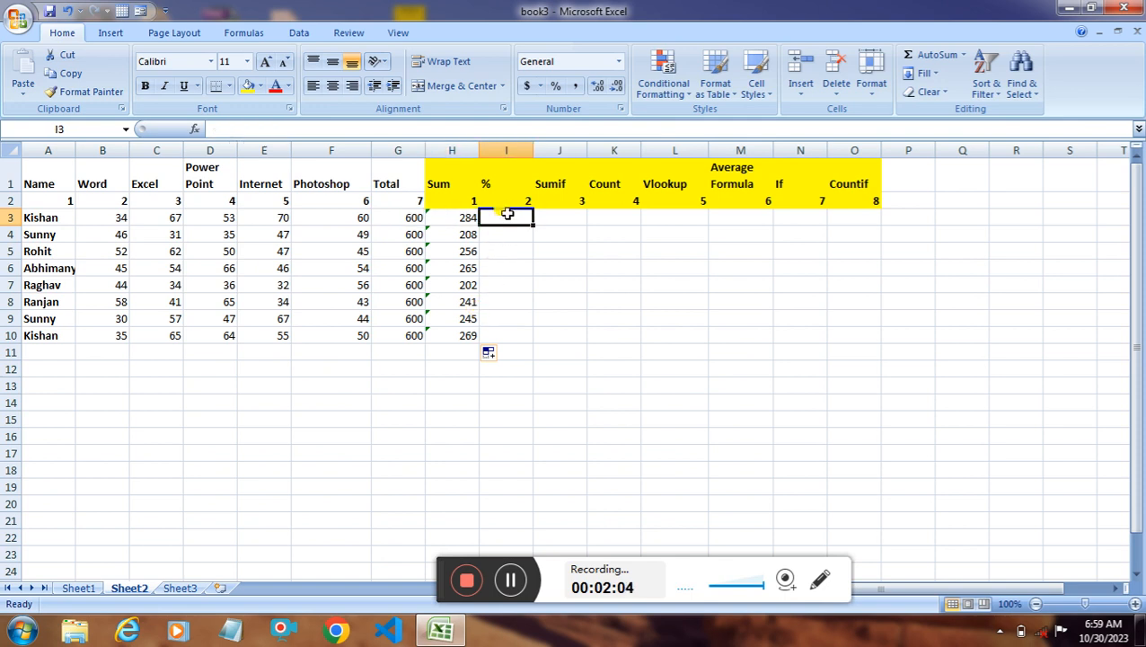
click(556, 88)
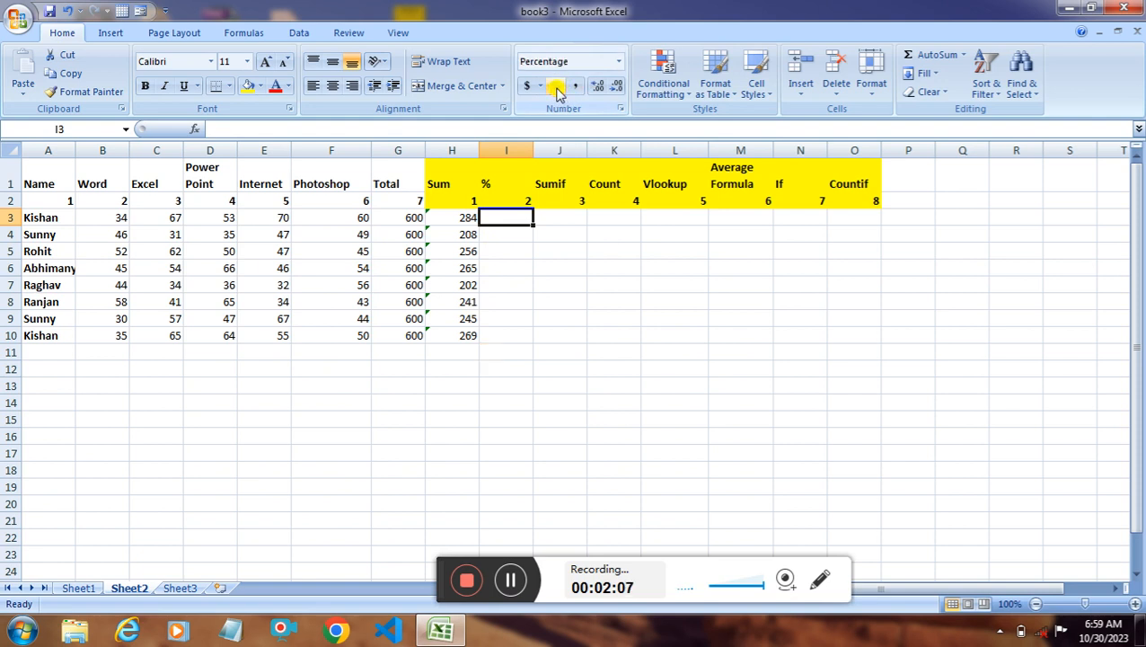
double_click(492, 215)
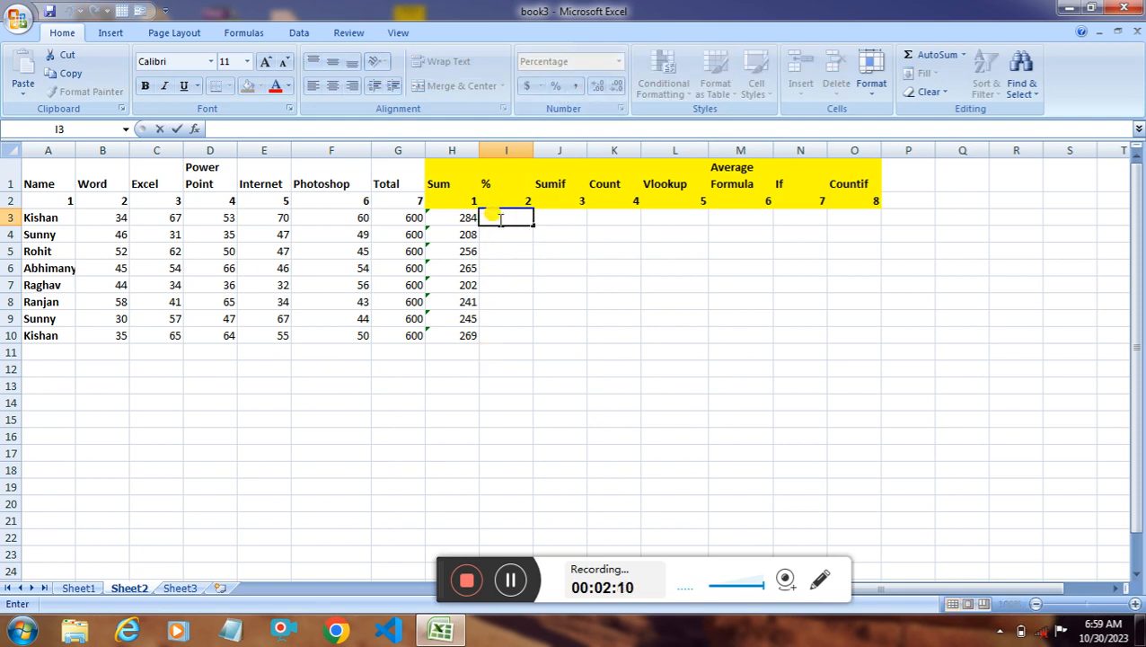
text(=)
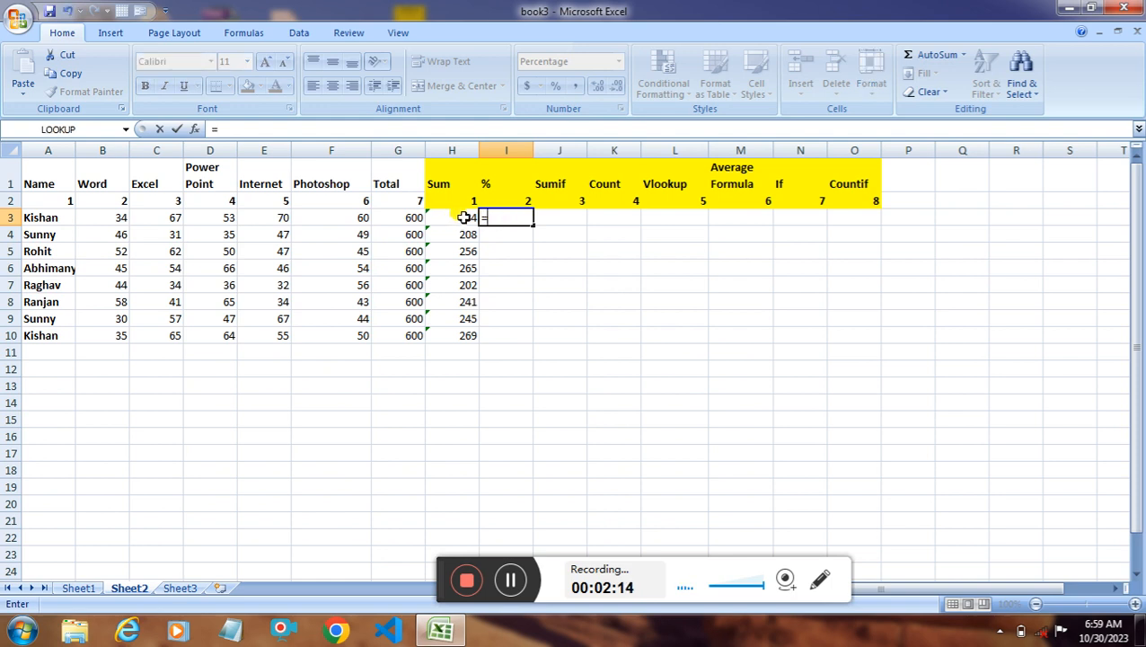
click(463, 217)
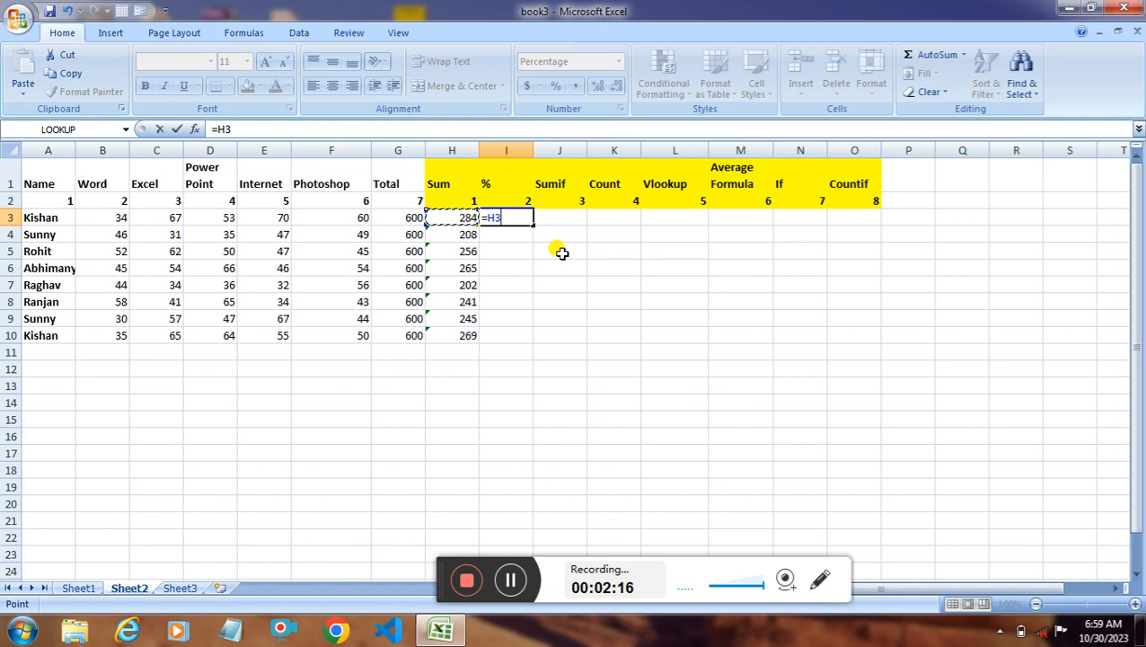
text(/)
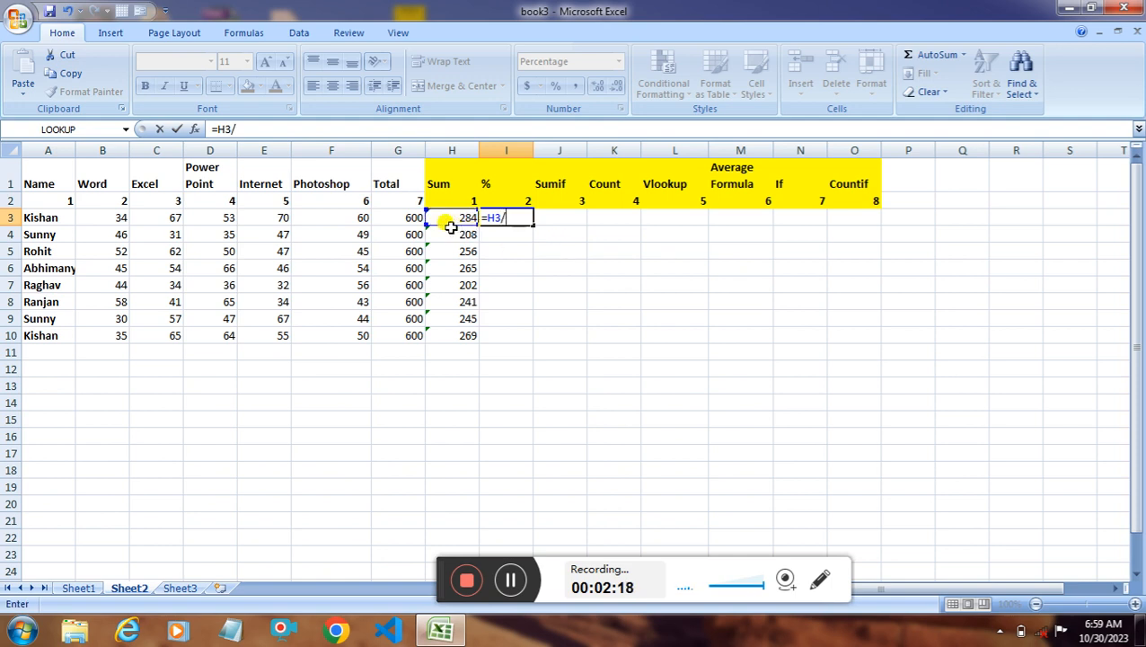
click(410, 217)
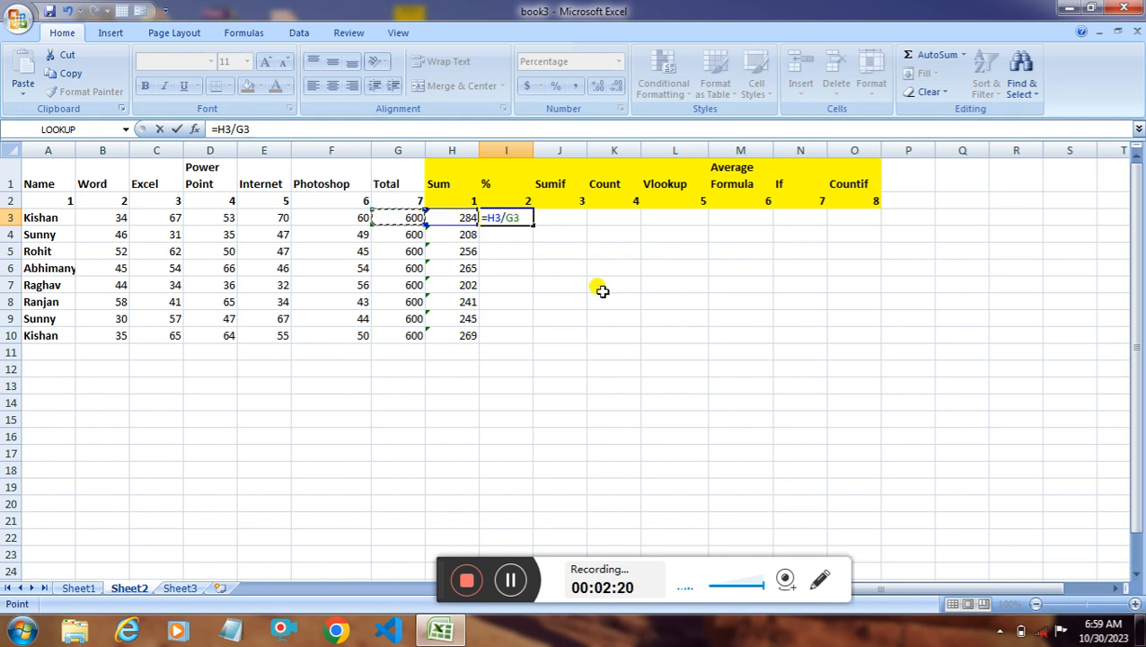
key(Return)
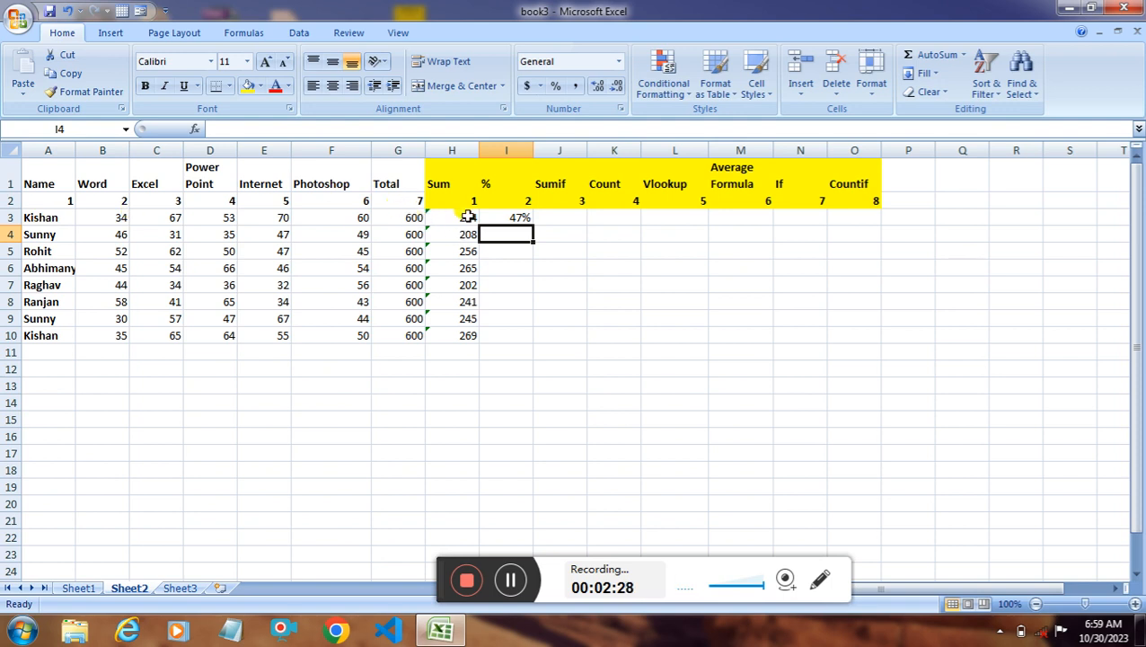
click(521, 220)
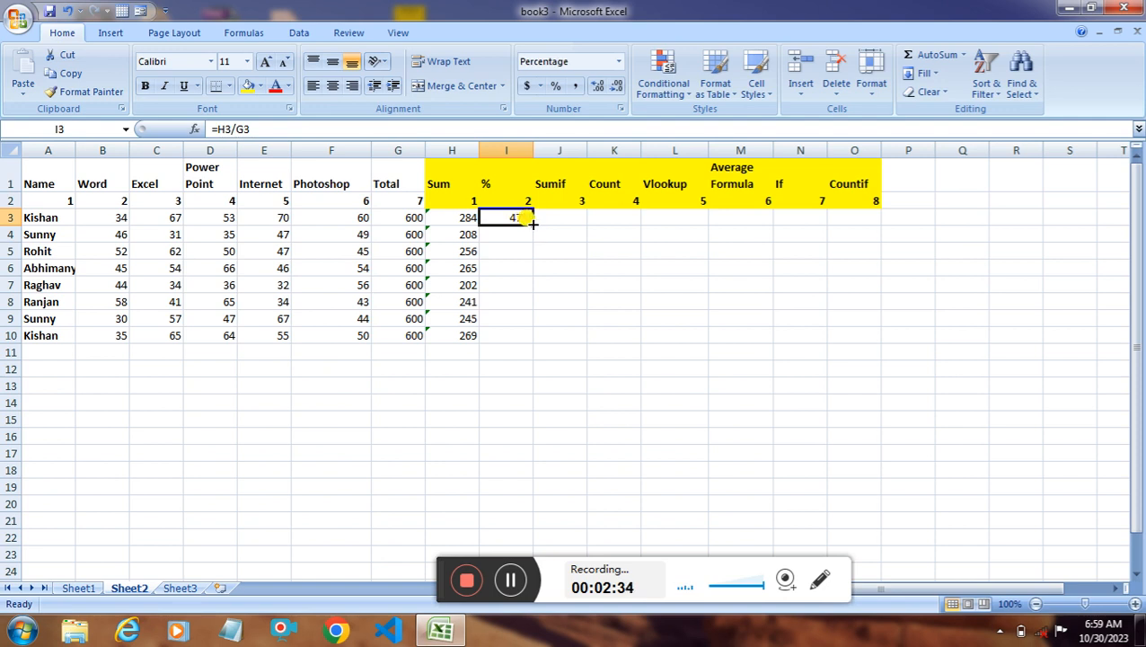
double_click(532, 224)
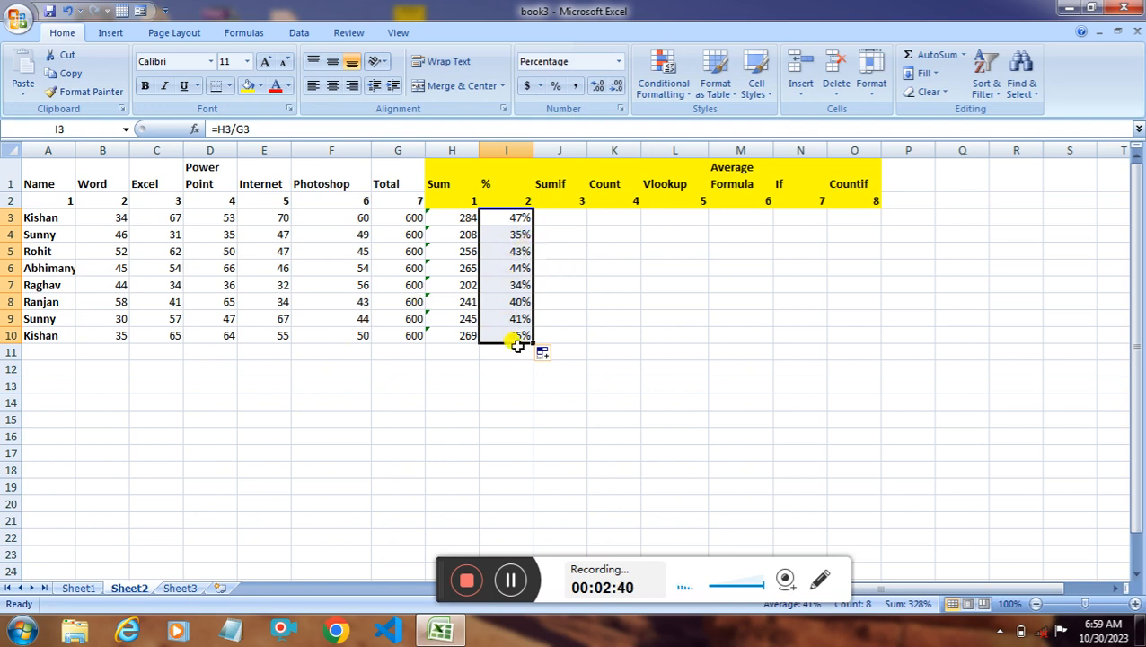
Enter a SUMIF formula in J3 with range A3:F10, the first student's name as criterion and sum range B3:F10
click(554, 218)
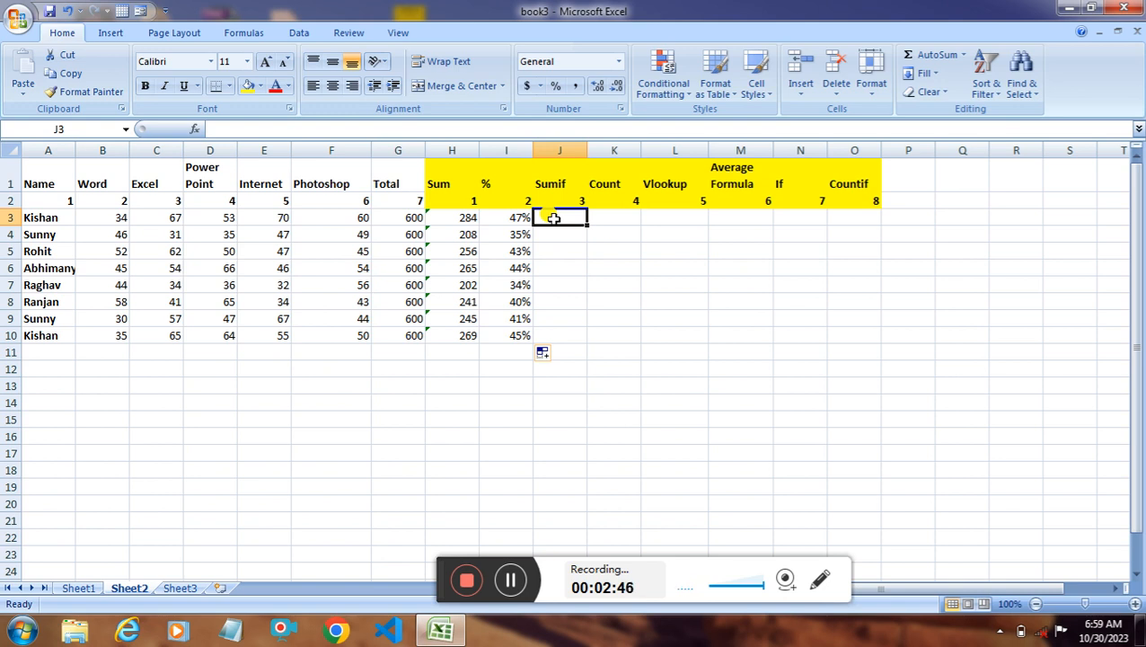
text(=sum)
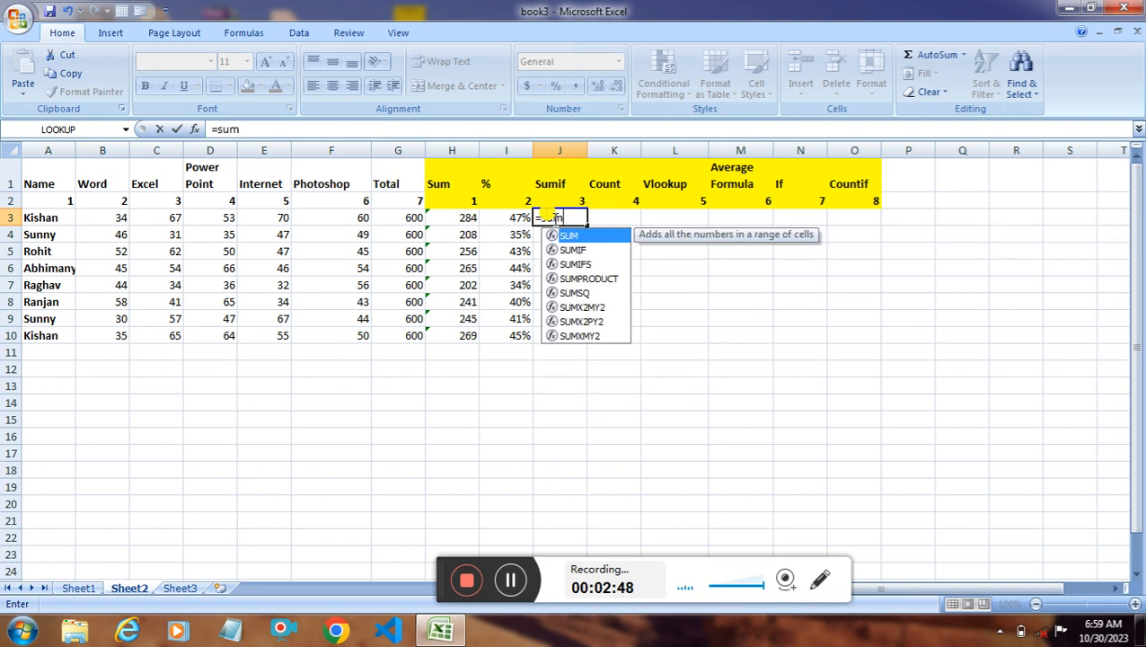
text(if)
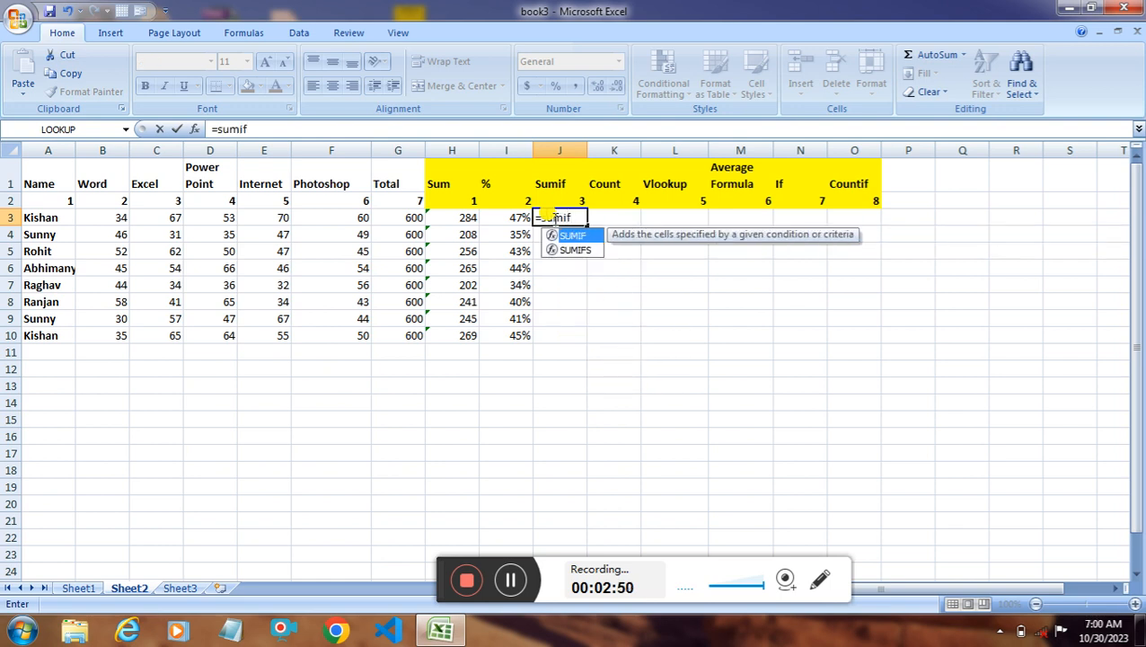
text(()
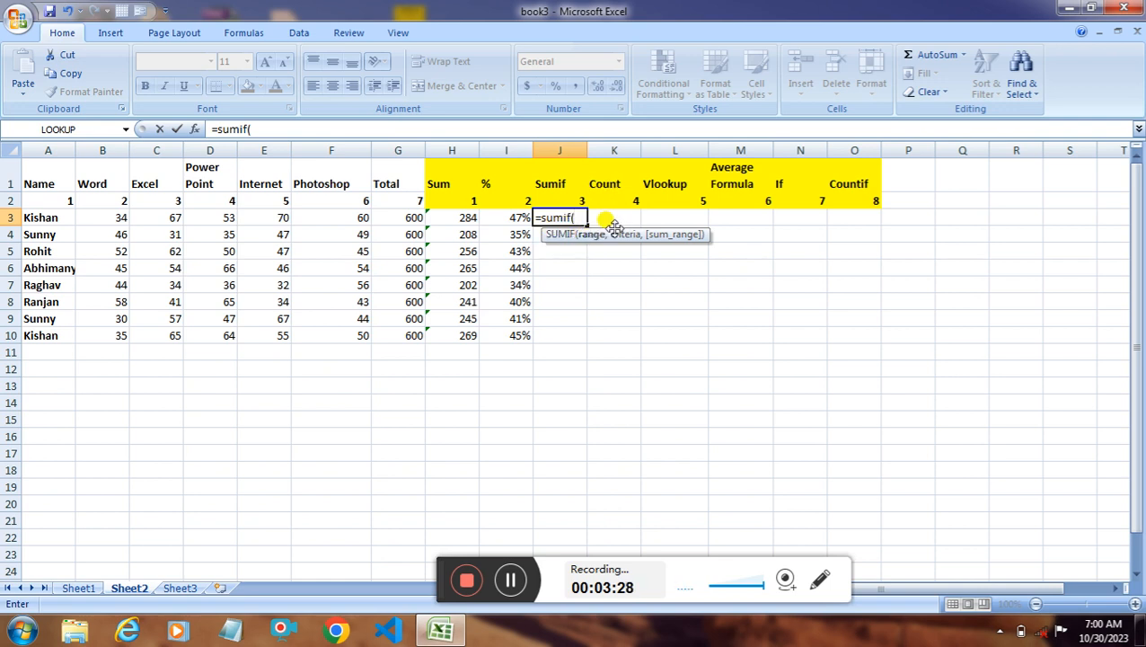
click(56, 218)
drag(55, 219, 356, 337)
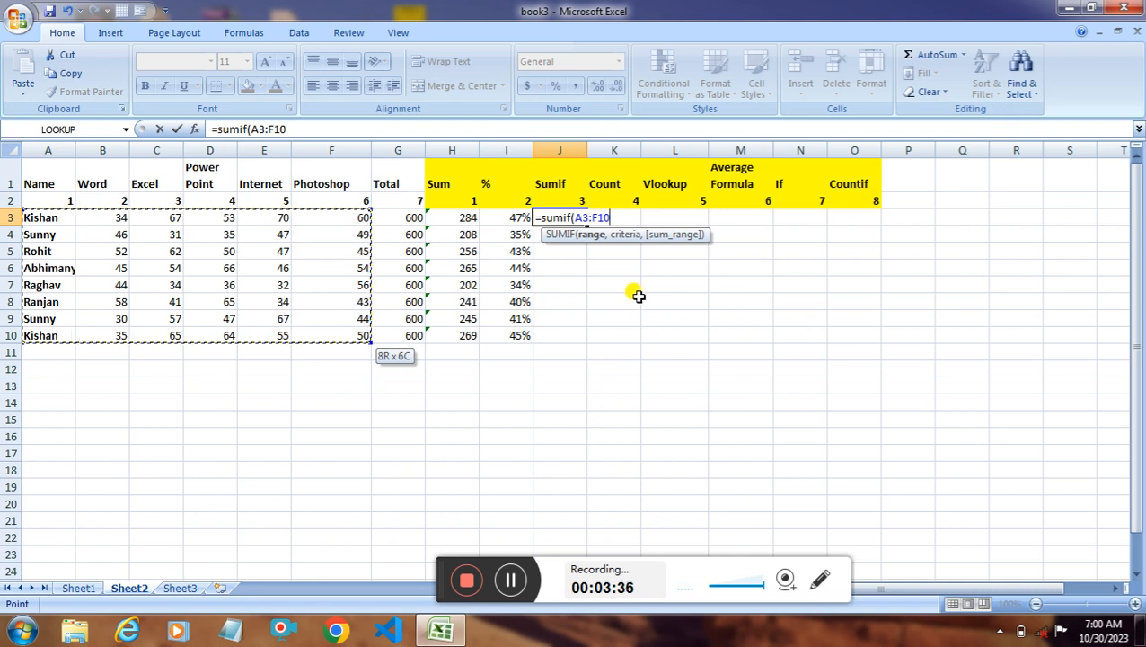
text(,)
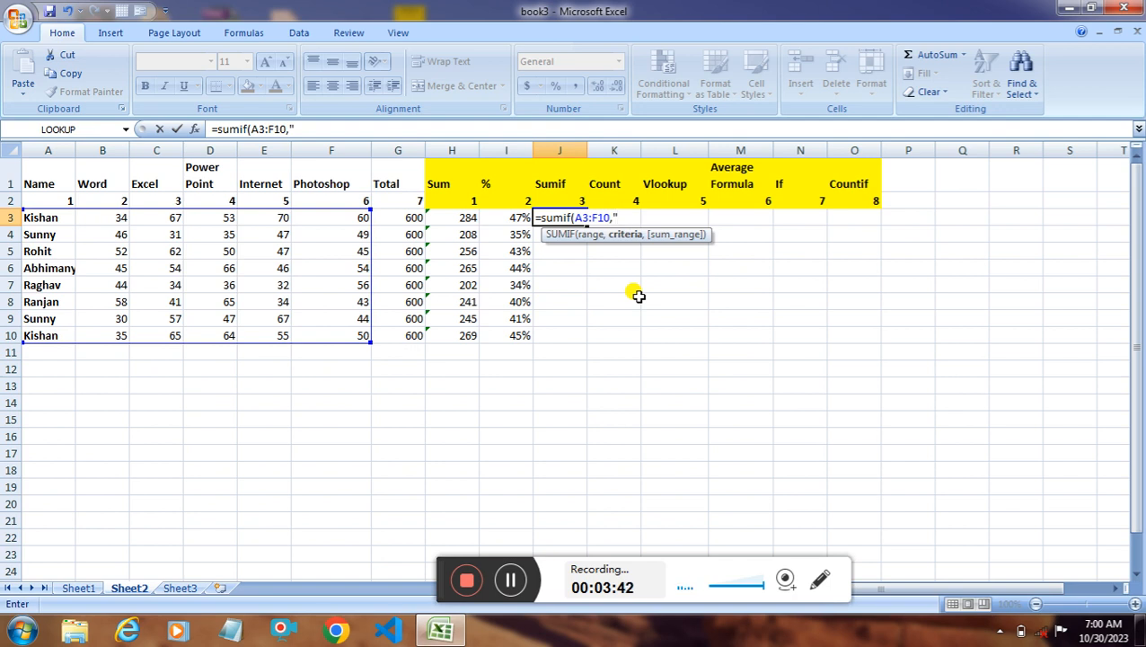
text("Kishan)
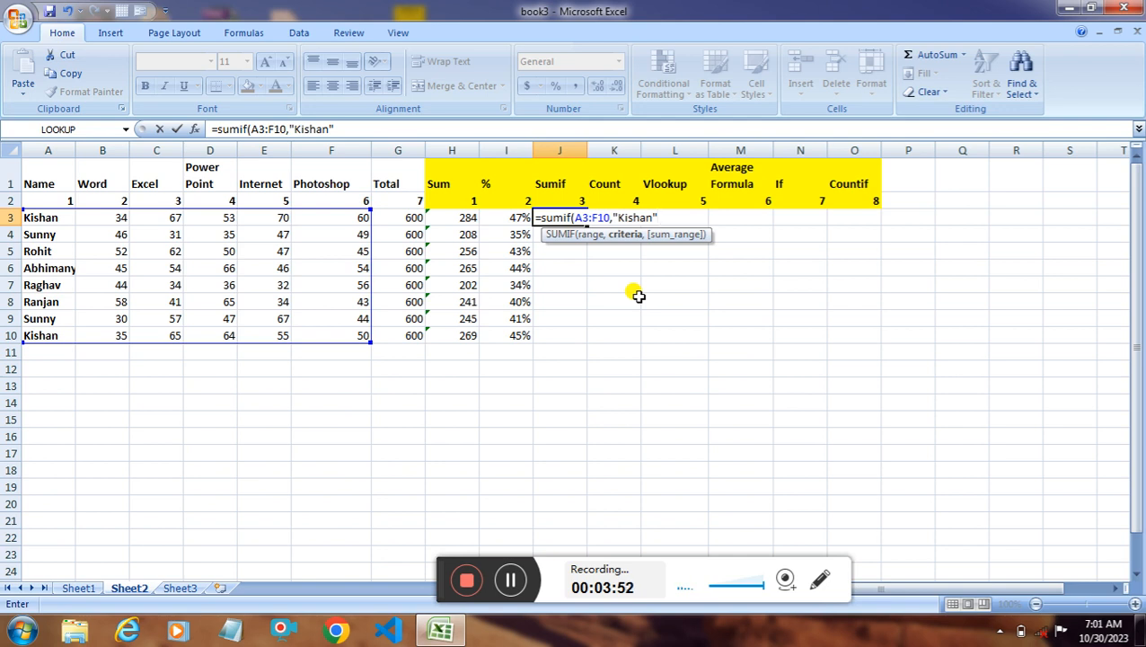
text(,)
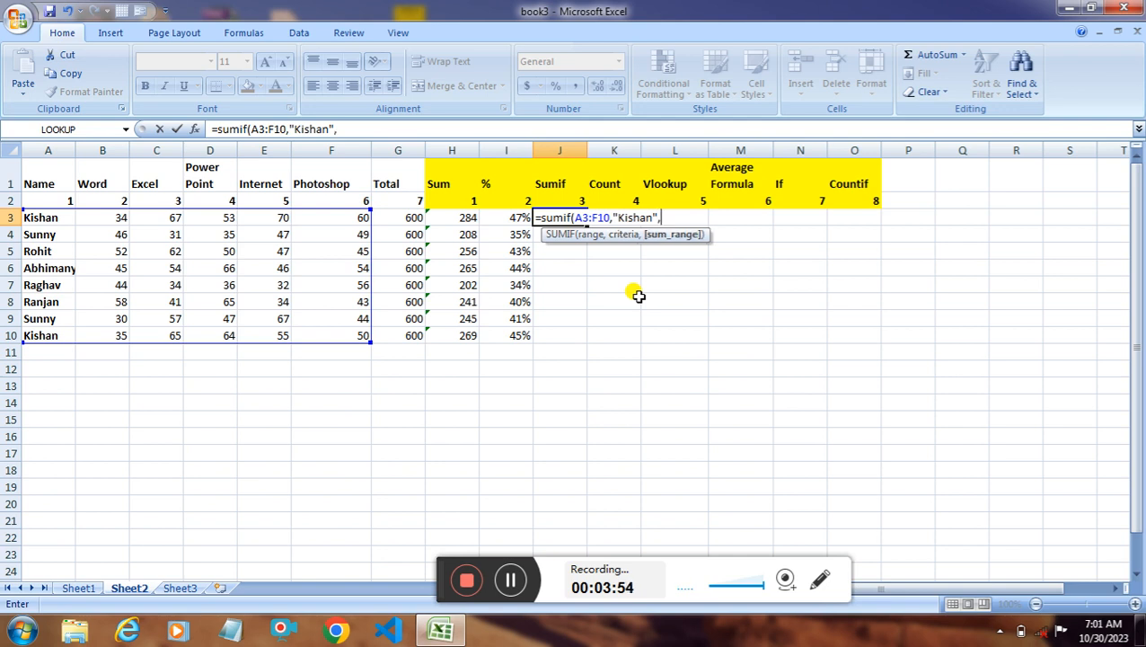
click(116, 216)
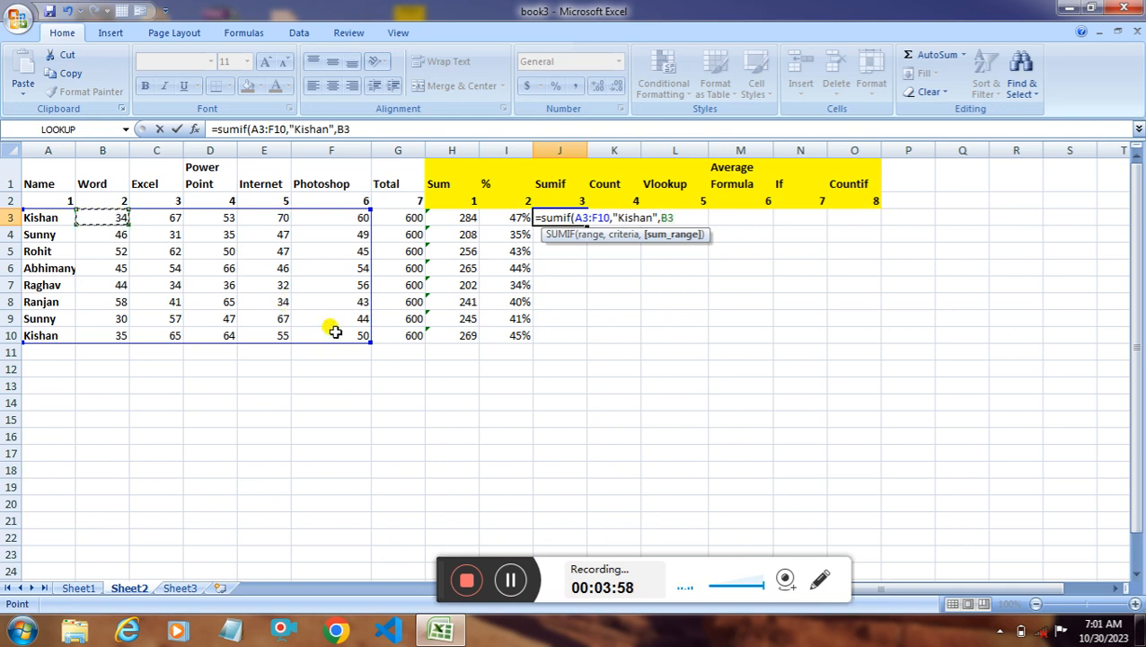
shift+click(351, 335)
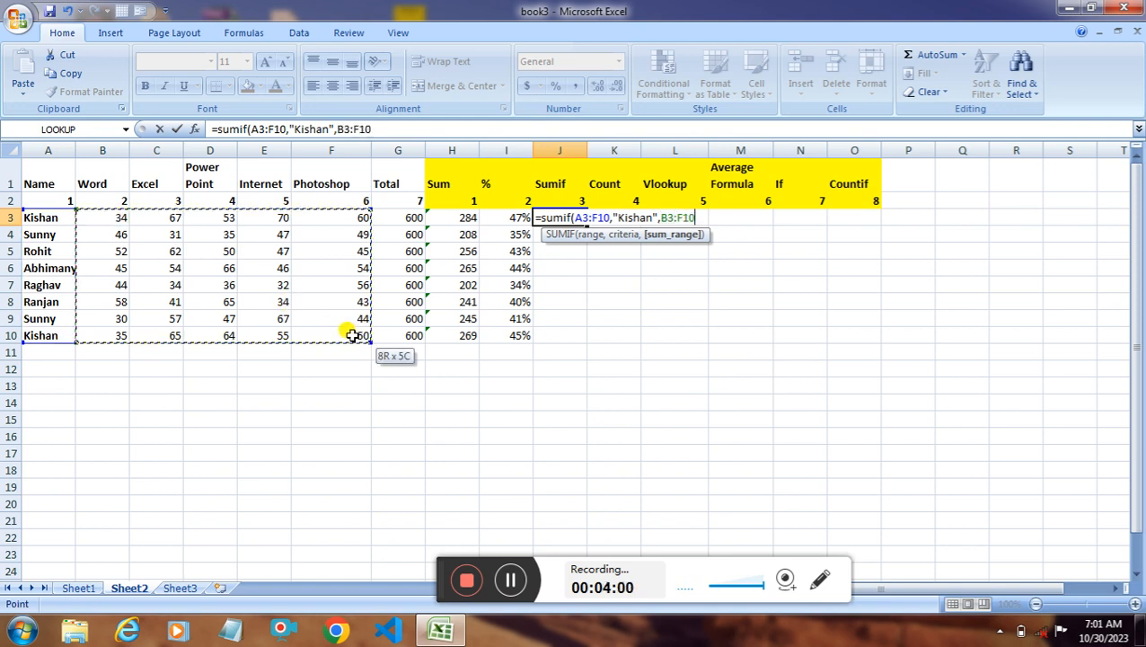
text())
key(Return)
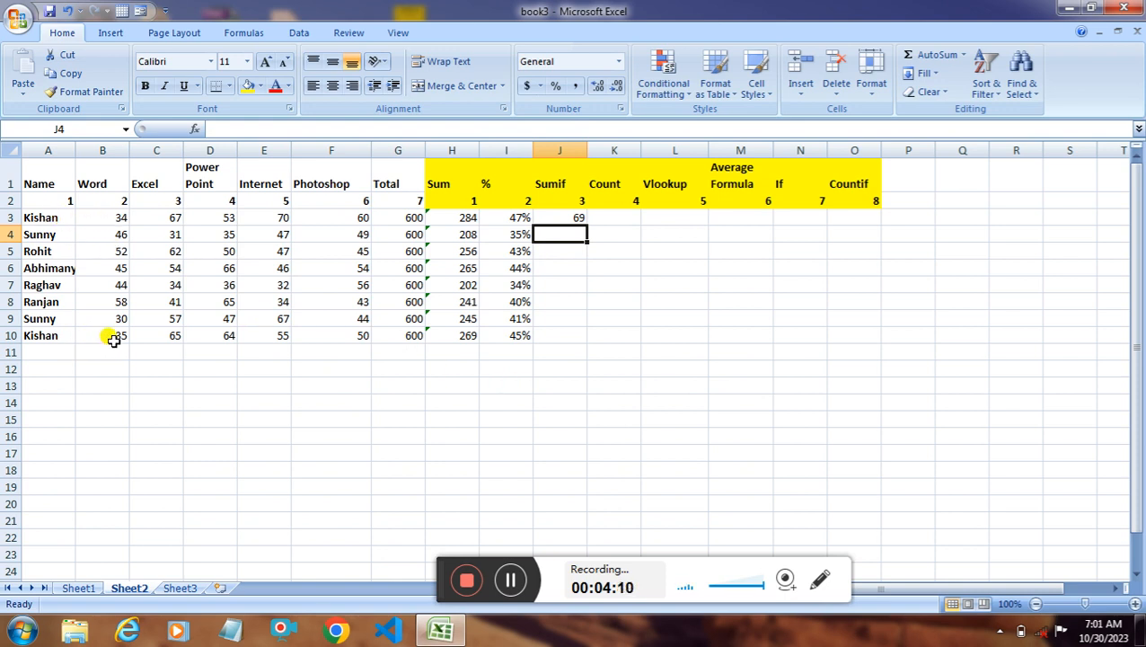
Change the sum range of the SUMIF formula in J3 to H3:H10 in the Sum column
click(573, 218)
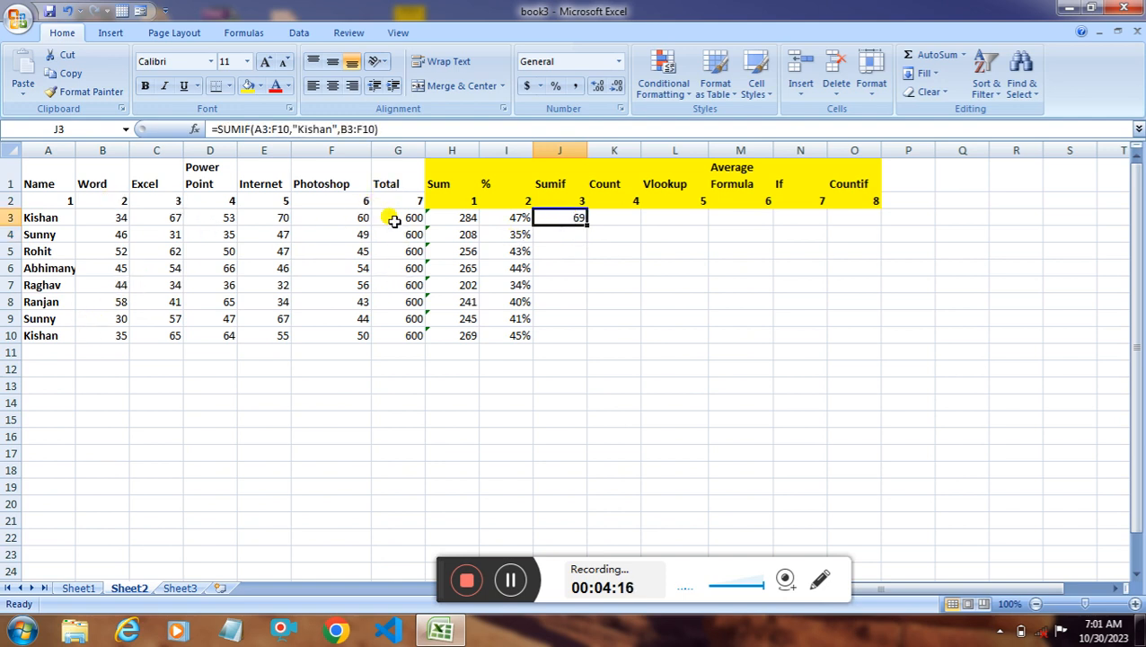
double_click(579, 216)
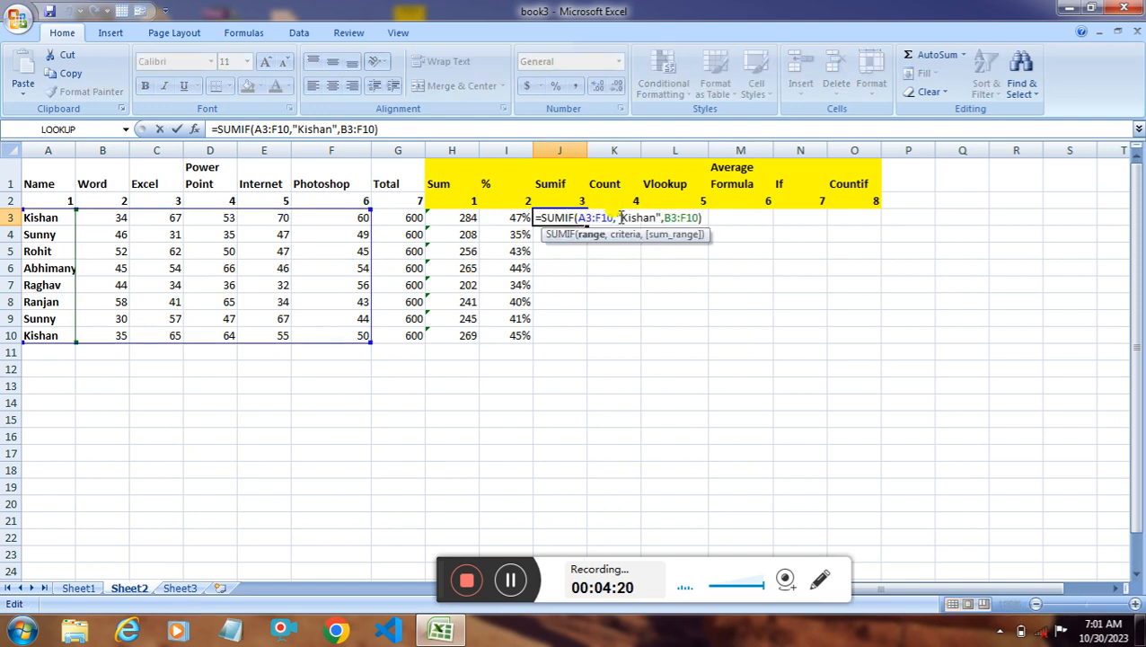
drag(666, 217, 691, 215)
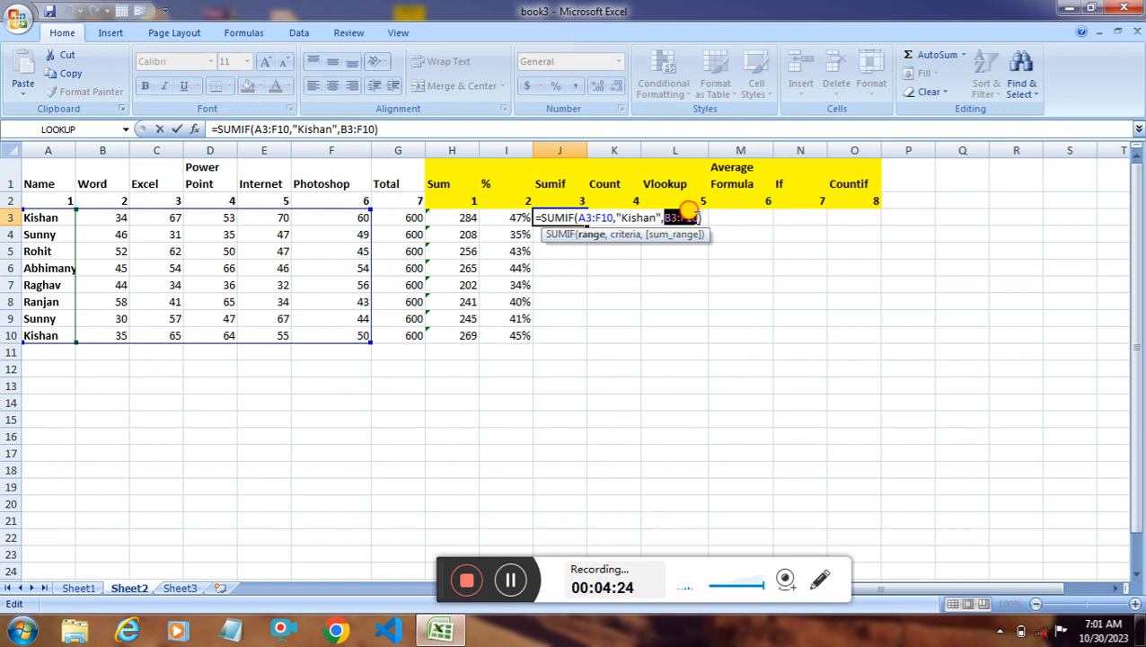
key(Delete)
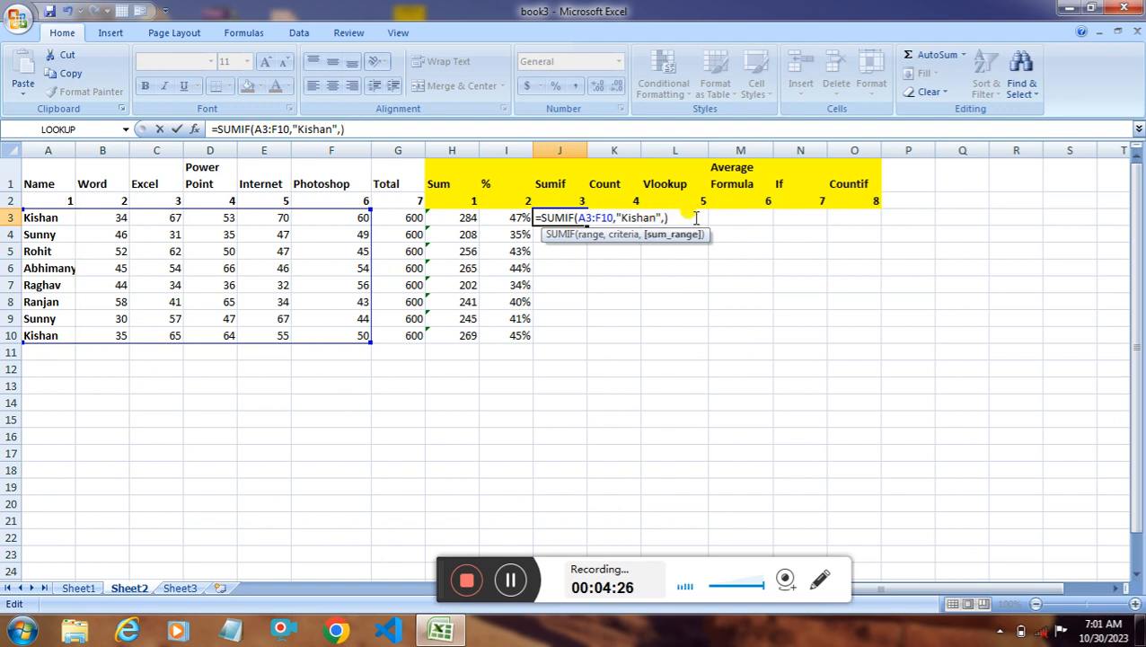
click(466, 218)
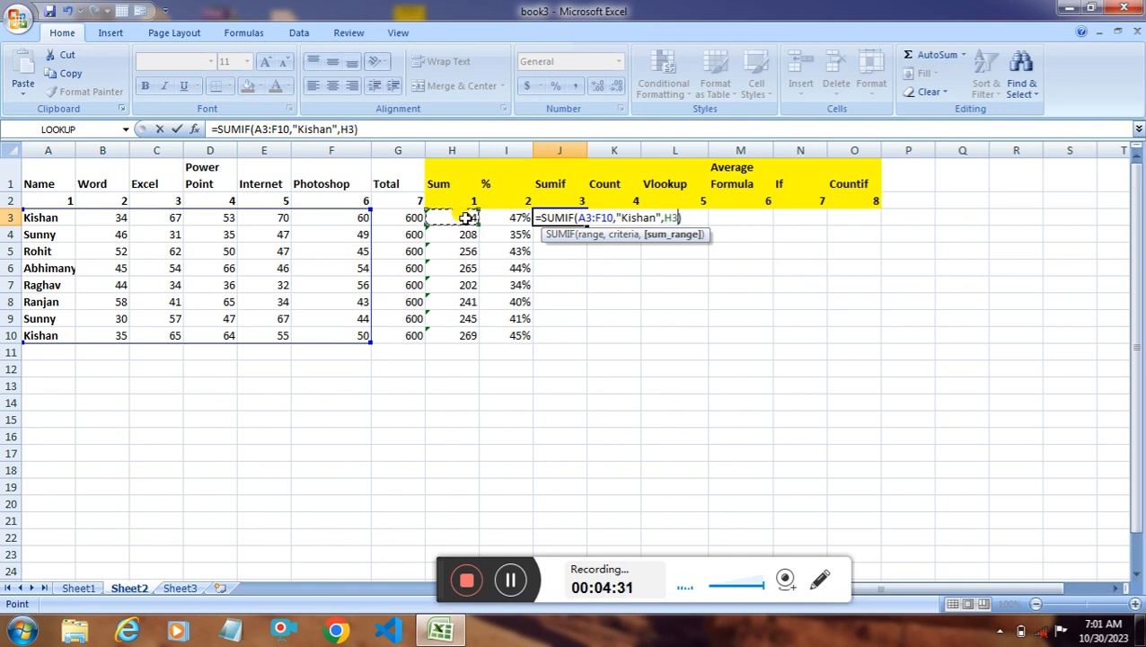
shift+click(468, 337)
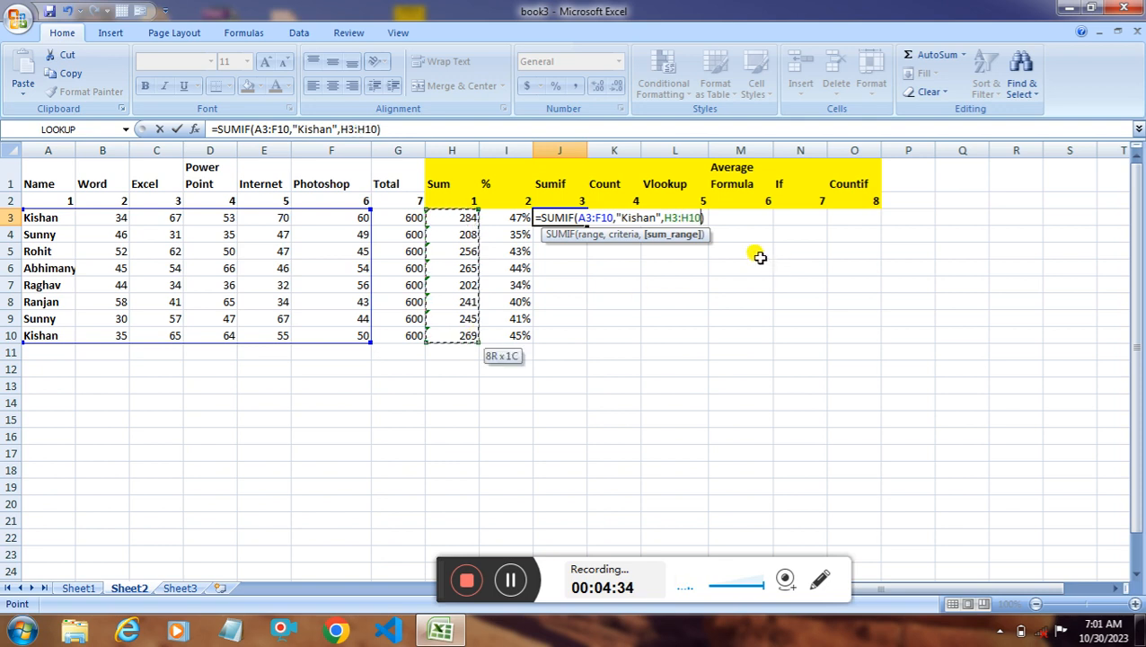
key(Return)
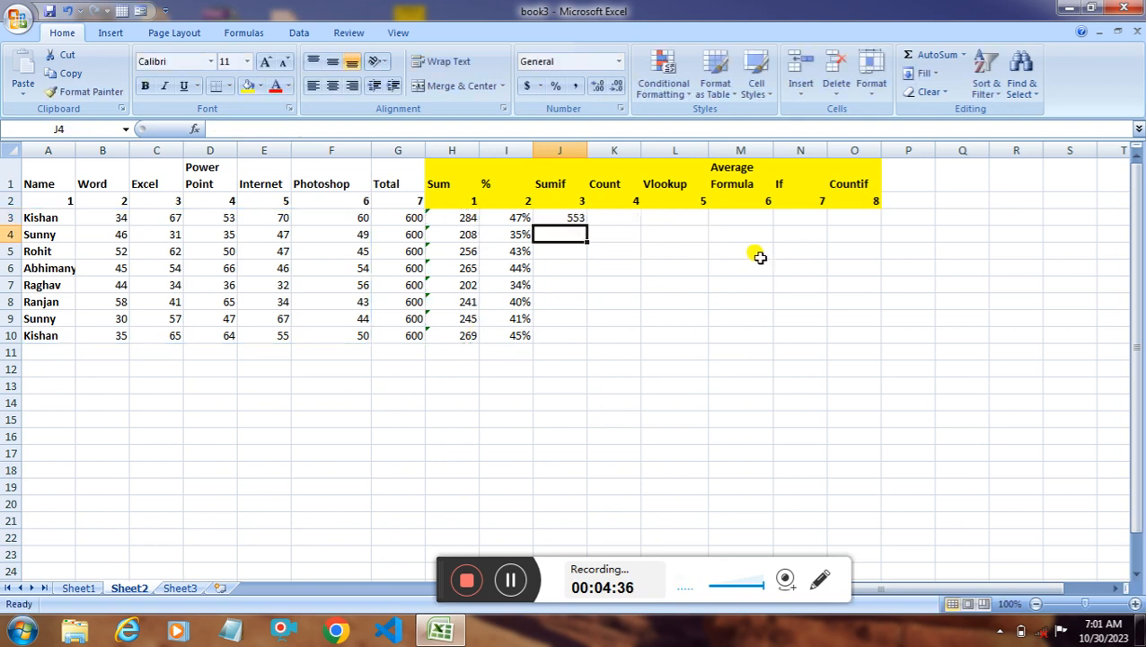
click(573, 219)
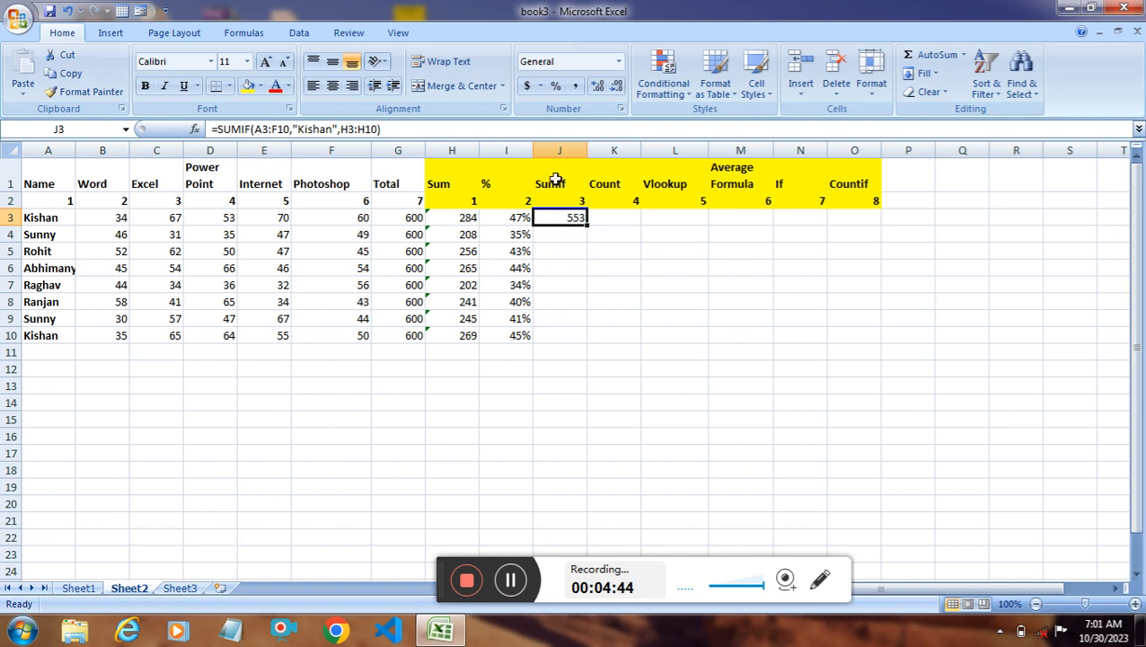
click(43, 220)
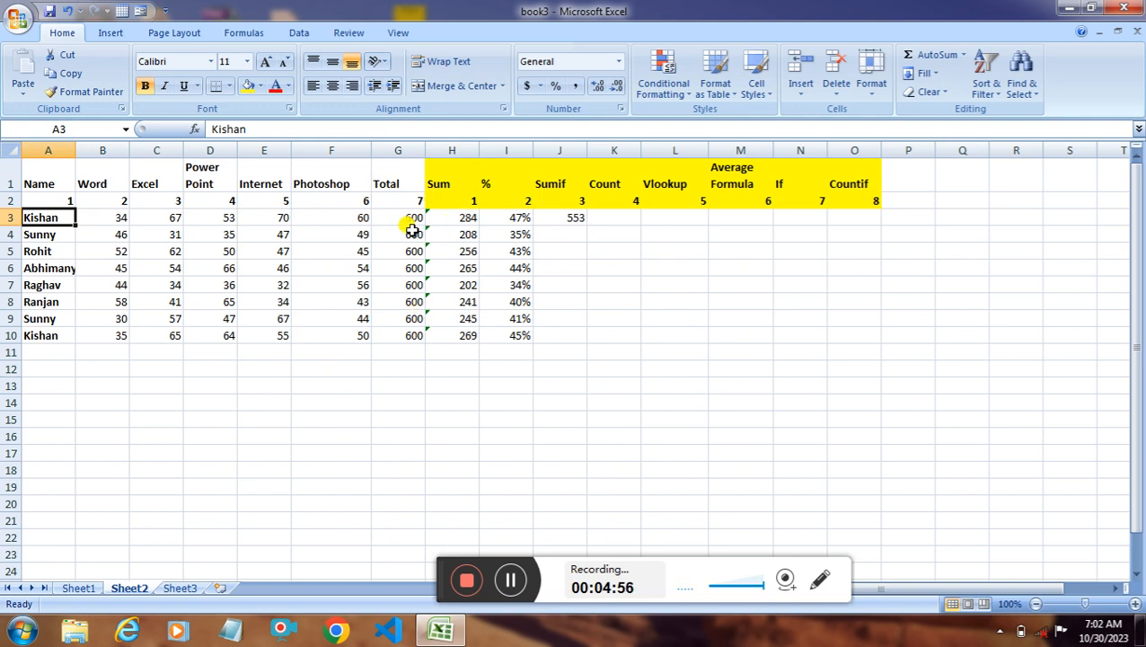
click(572, 220)
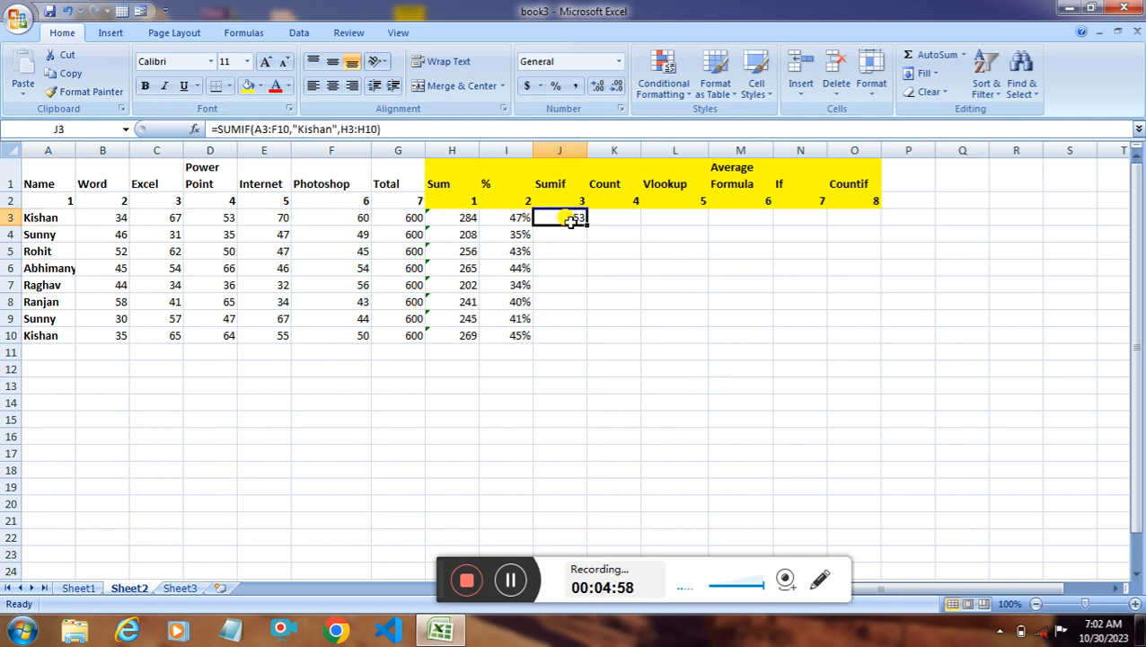
key(Return)
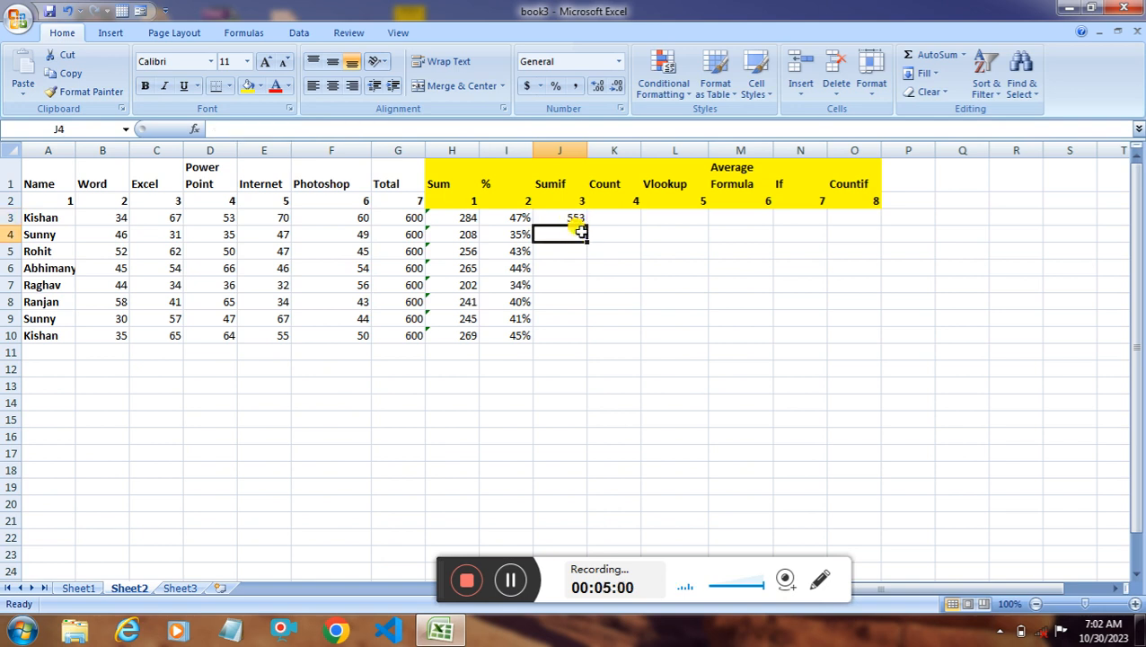
Enter =COUNT(B3:G3) in K3 to count the first student's numeric entries
click(615, 218)
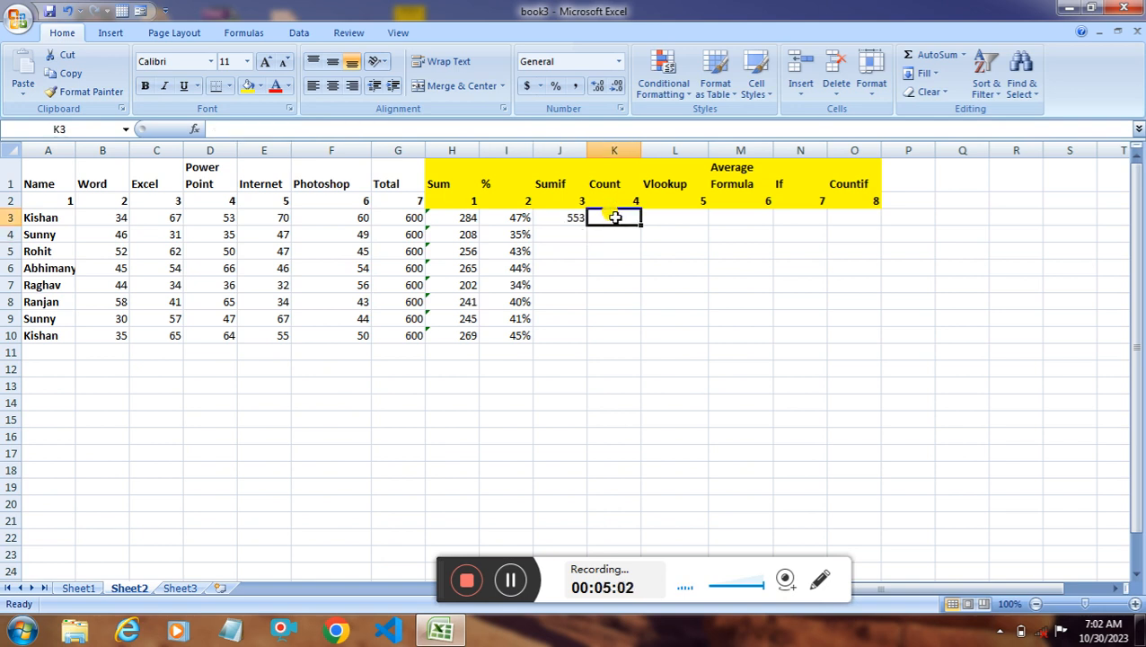
double_click(604, 214)
text(=)
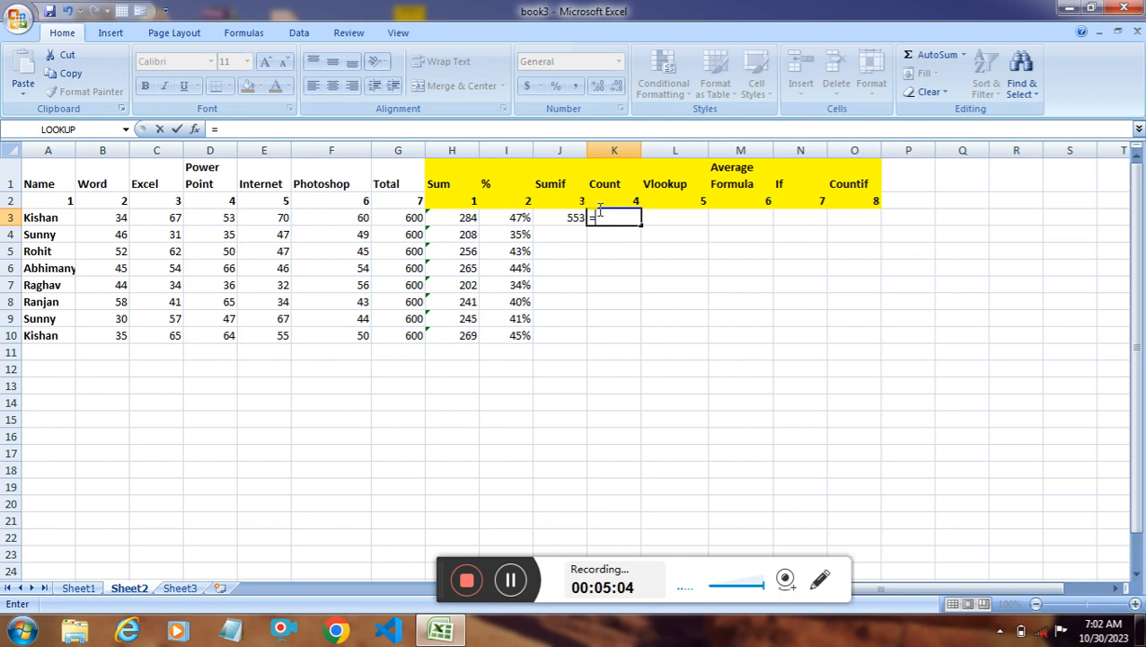
text(coun)
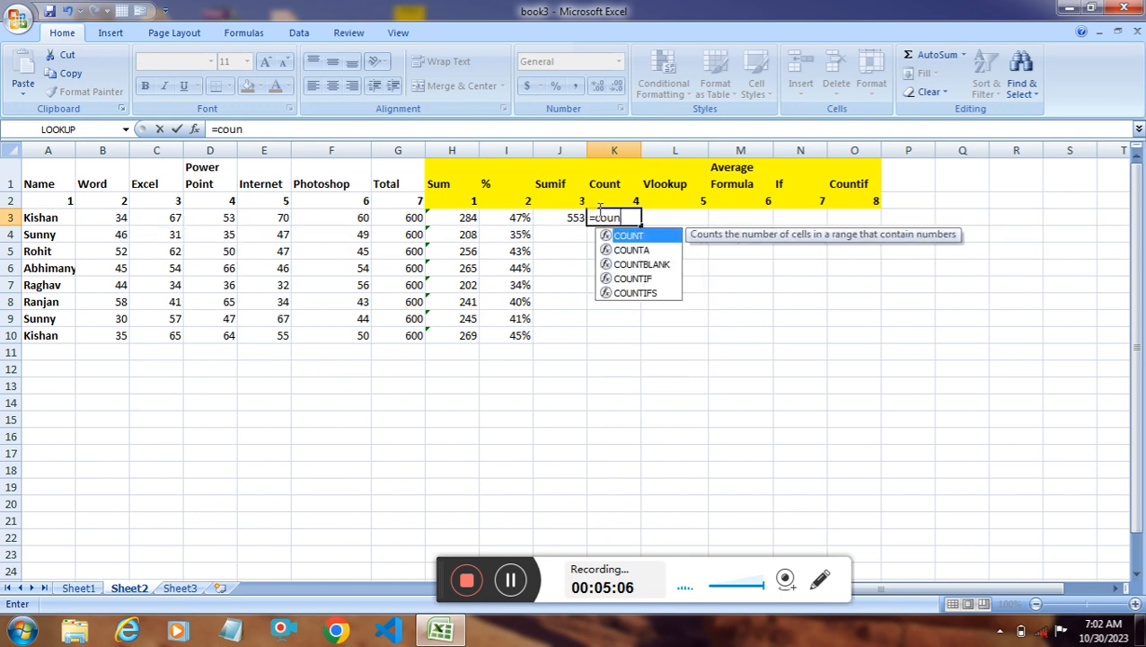
text(t()
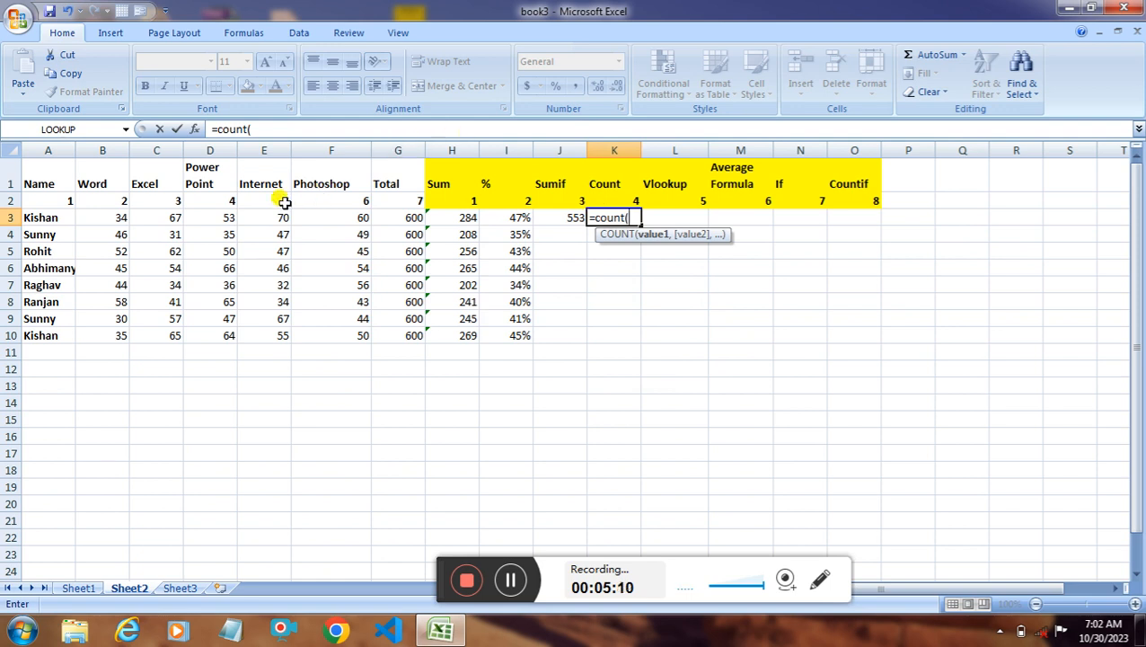
click(106, 220)
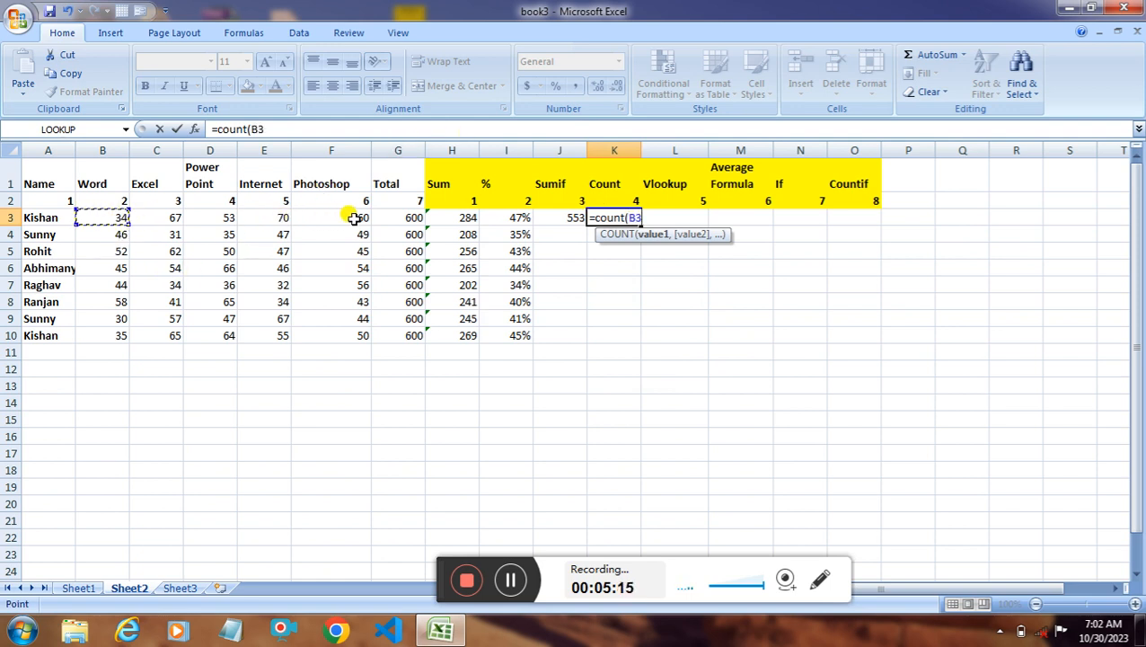
shift+click(411, 219)
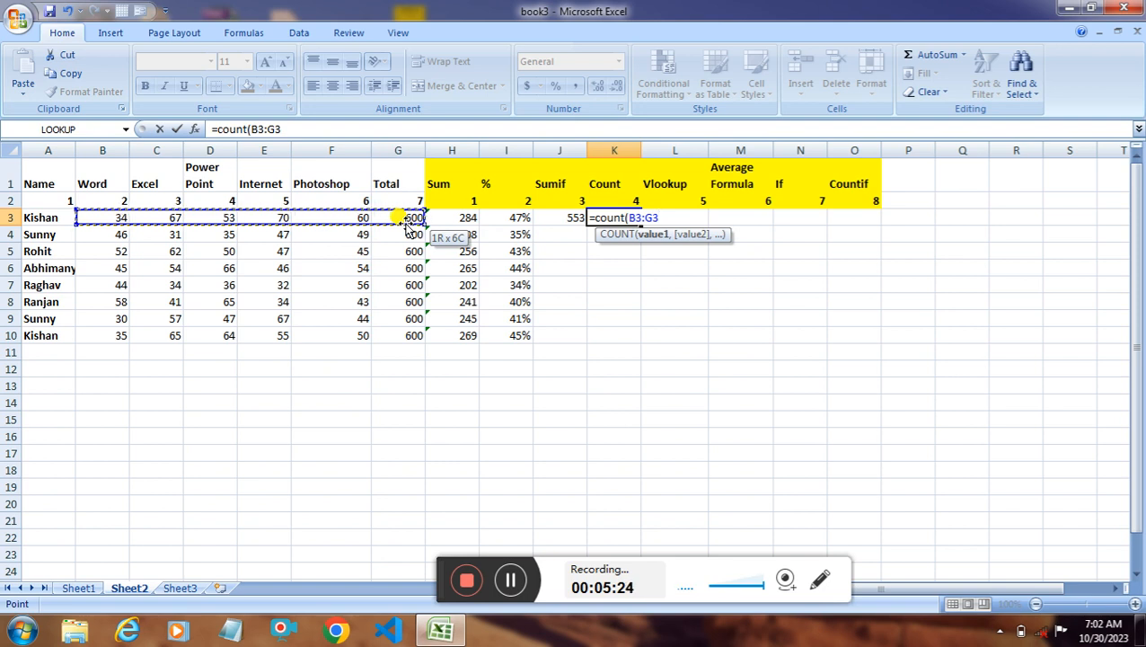
text())
key(Return)
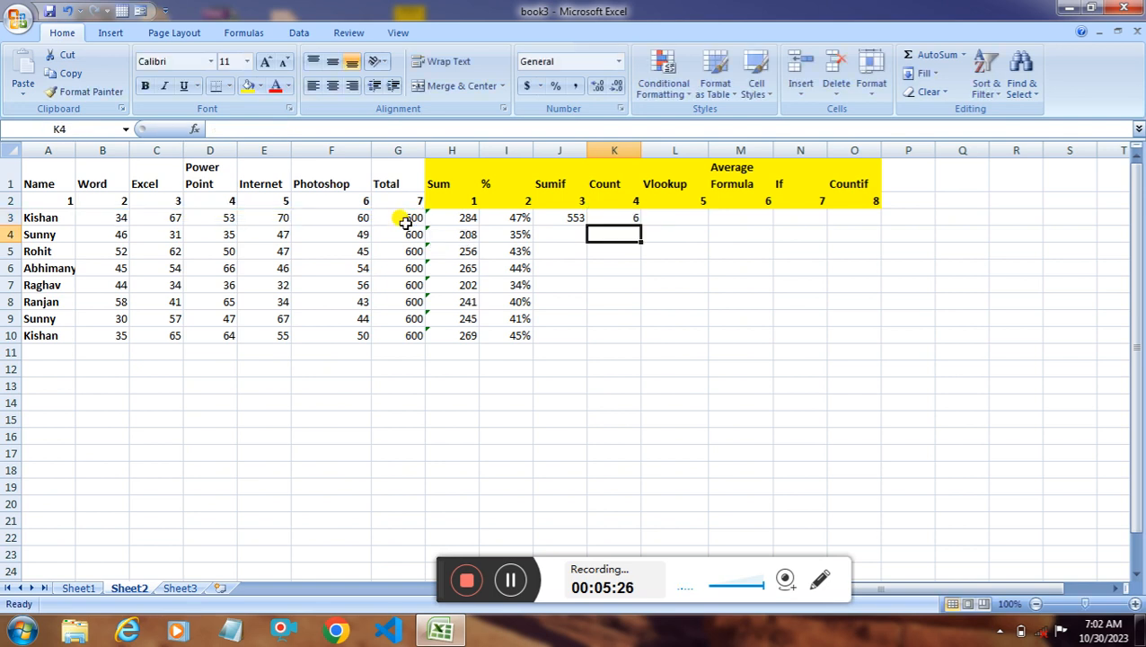
Test the count formula by clearing the first student's Power Point mark in D3, and undo the deletion
click(220, 220)
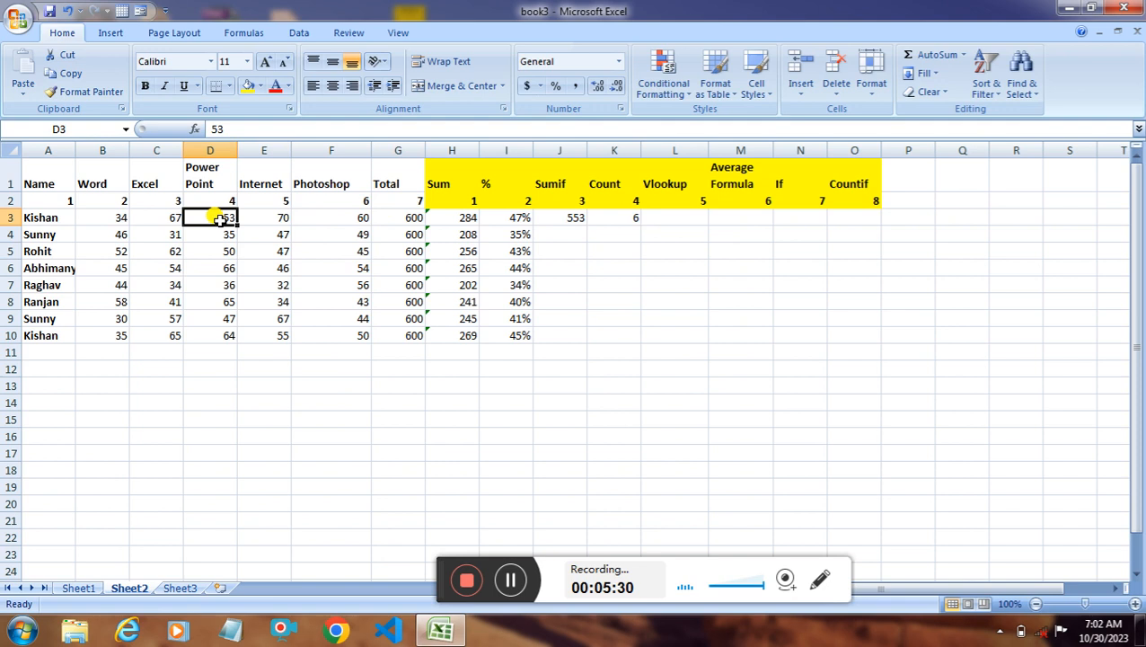
key(Delete)
click(600, 217)
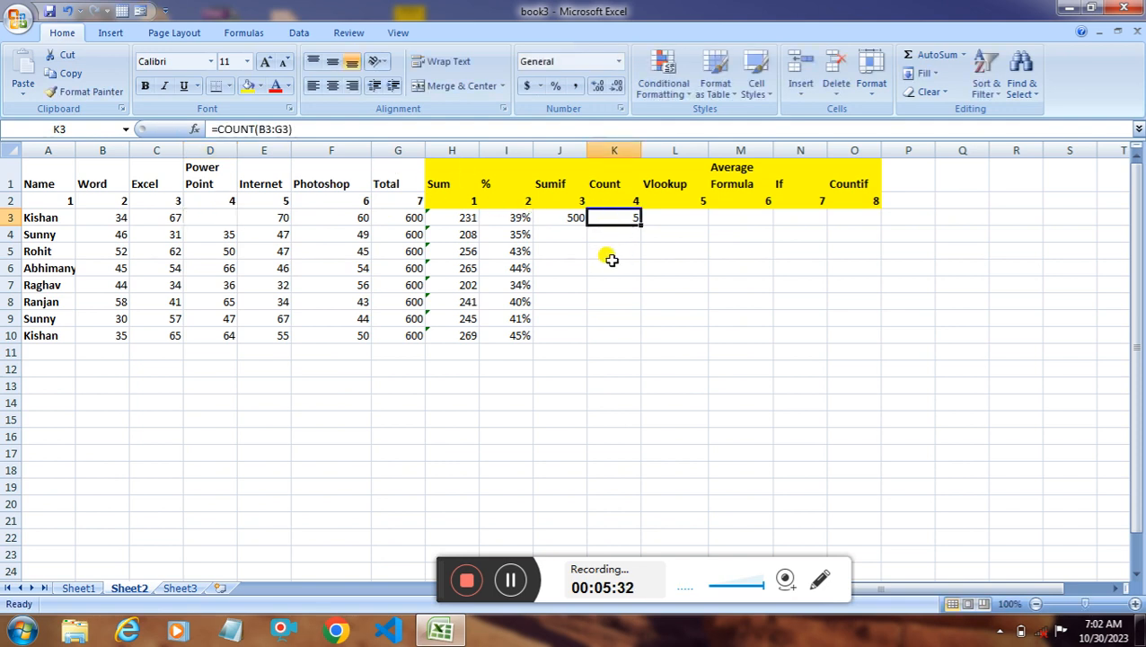
click(211, 215)
key(ctrl+z)
Fill the count formula from K3 down through K10 for the remaining students
click(628, 217)
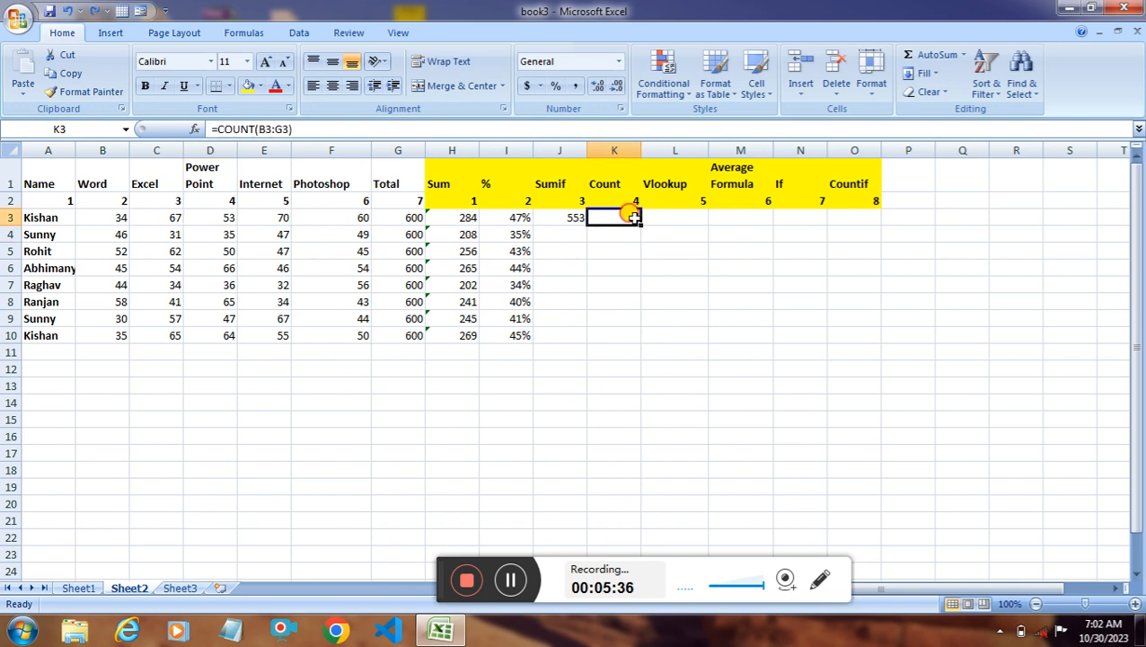
click(669, 220)
click(633, 217)
click(642, 225)
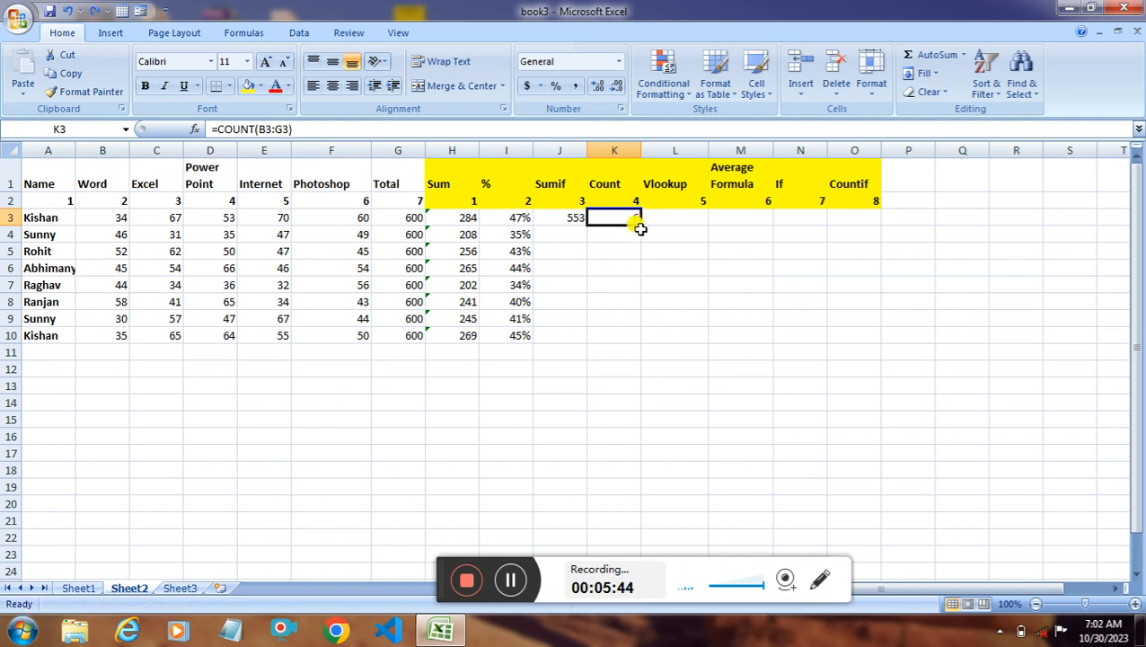
drag(640, 224, 629, 338)
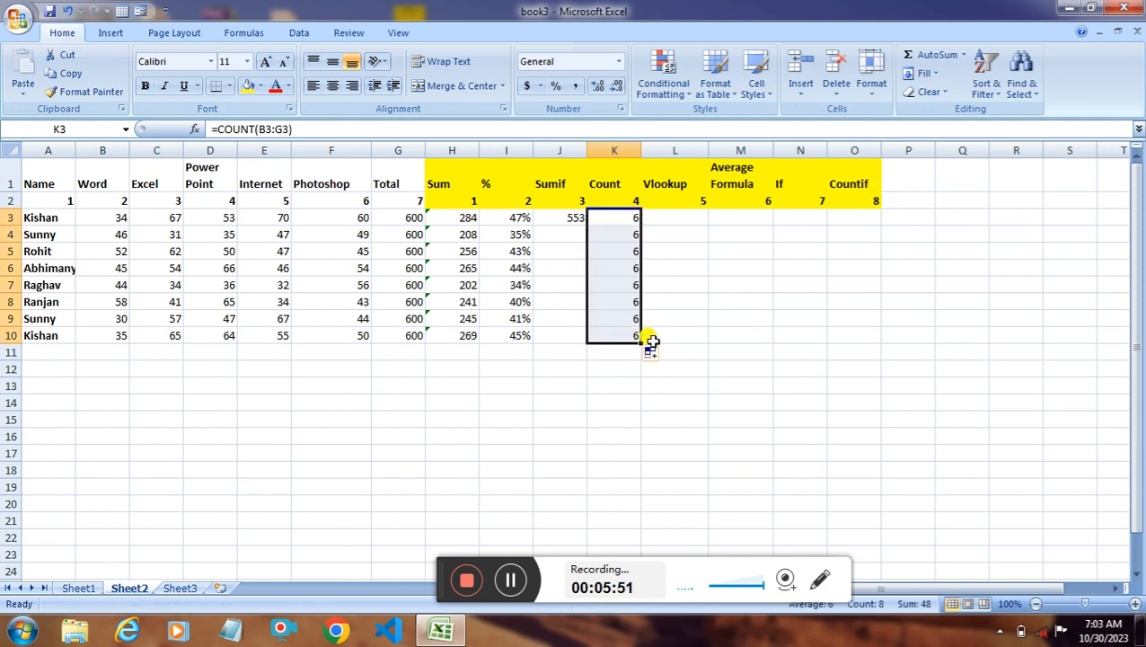
click(683, 220)
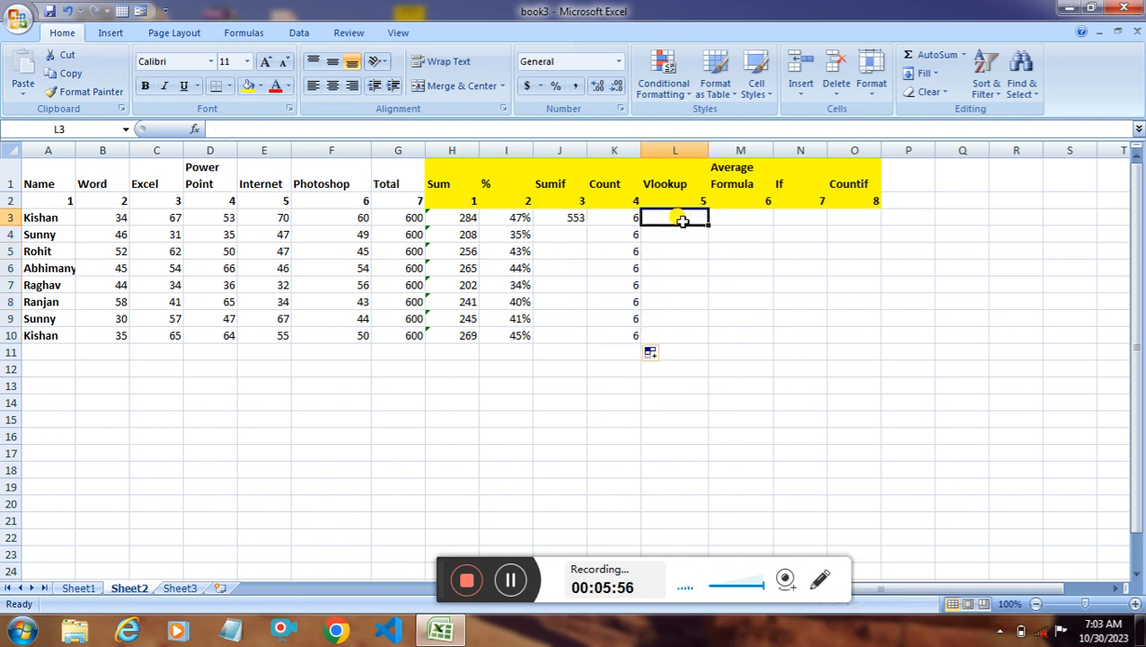
text(=)
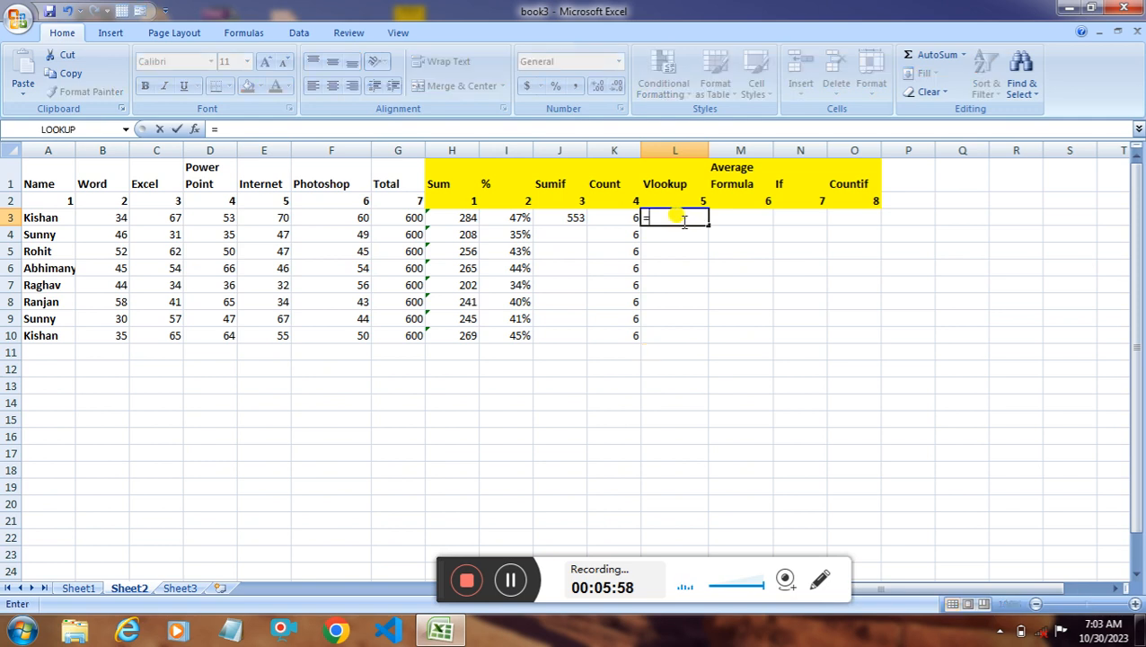
text(vlo)
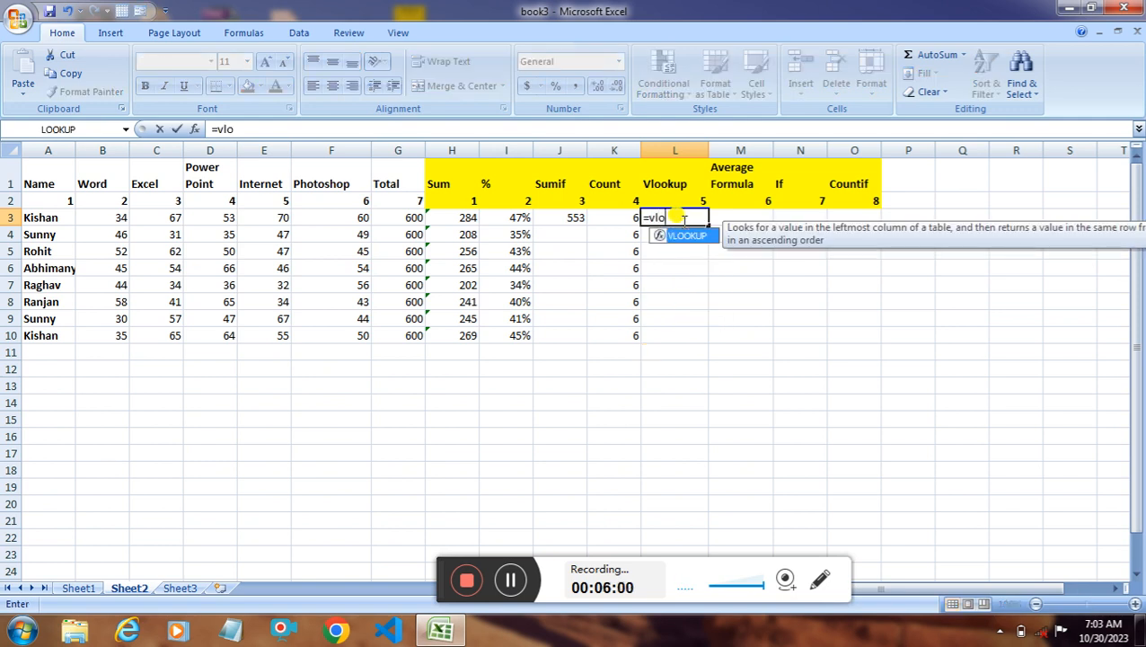
text(okup()
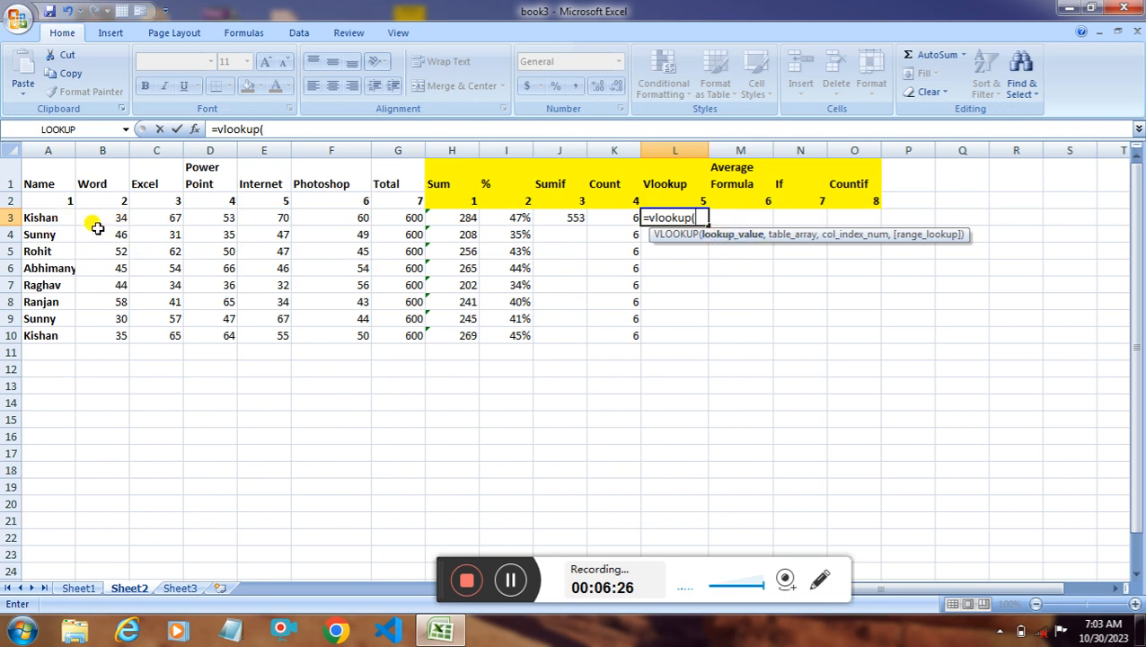
click(46, 218)
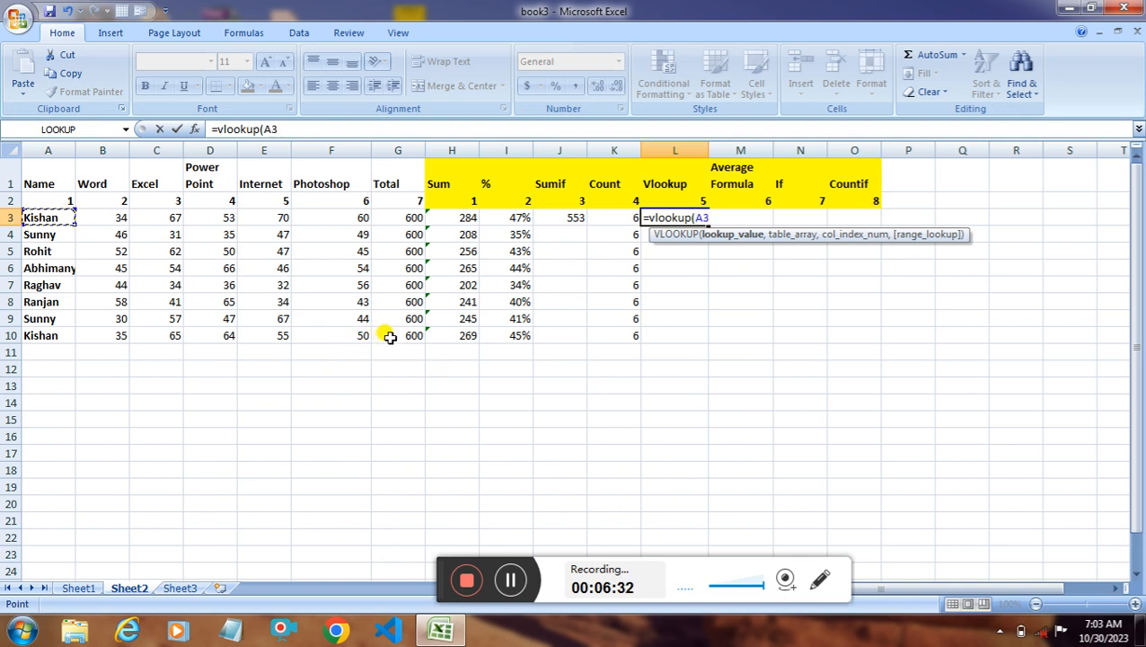
shift+click(360, 336)
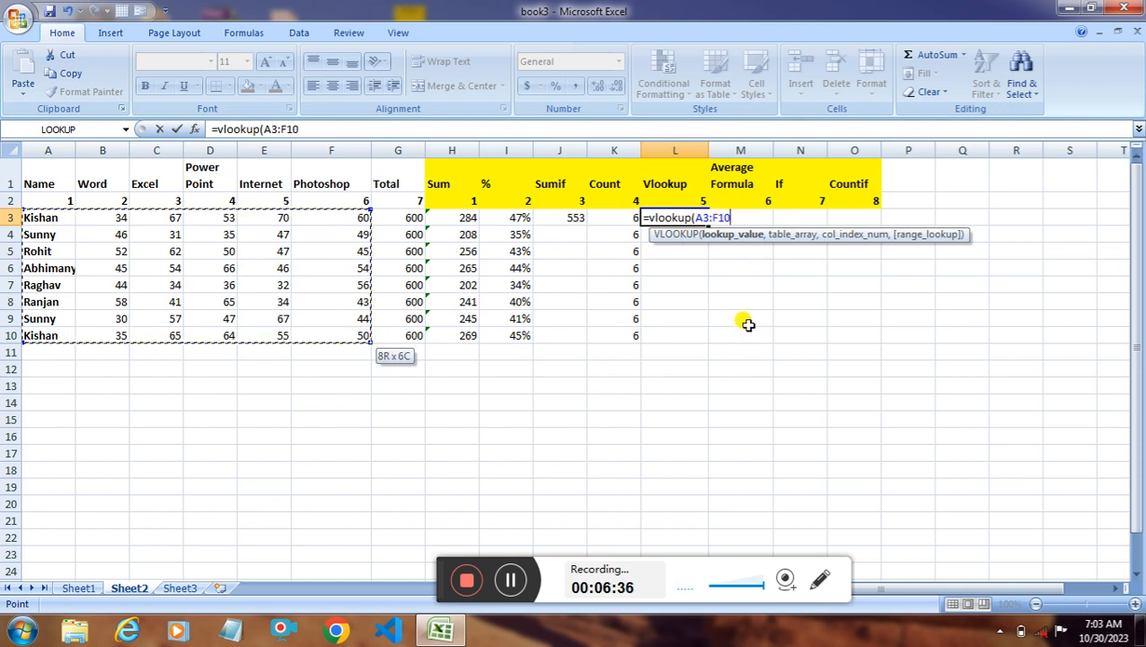
key(BackSpace)
key(BackSpace)
key(BackSpace)
key(BackSpace)
key(BackSpace)
key(BackSpace)
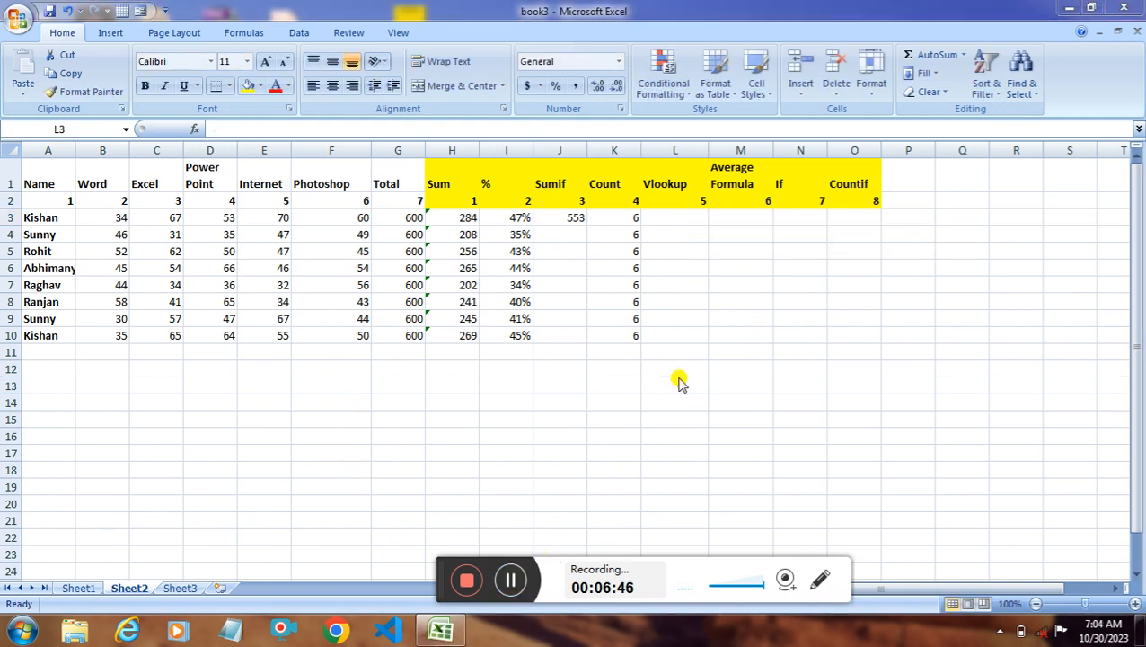
Start a VLOOKUP formula in L3 with the first student's name in quotes as the lookup value
click(692, 213)
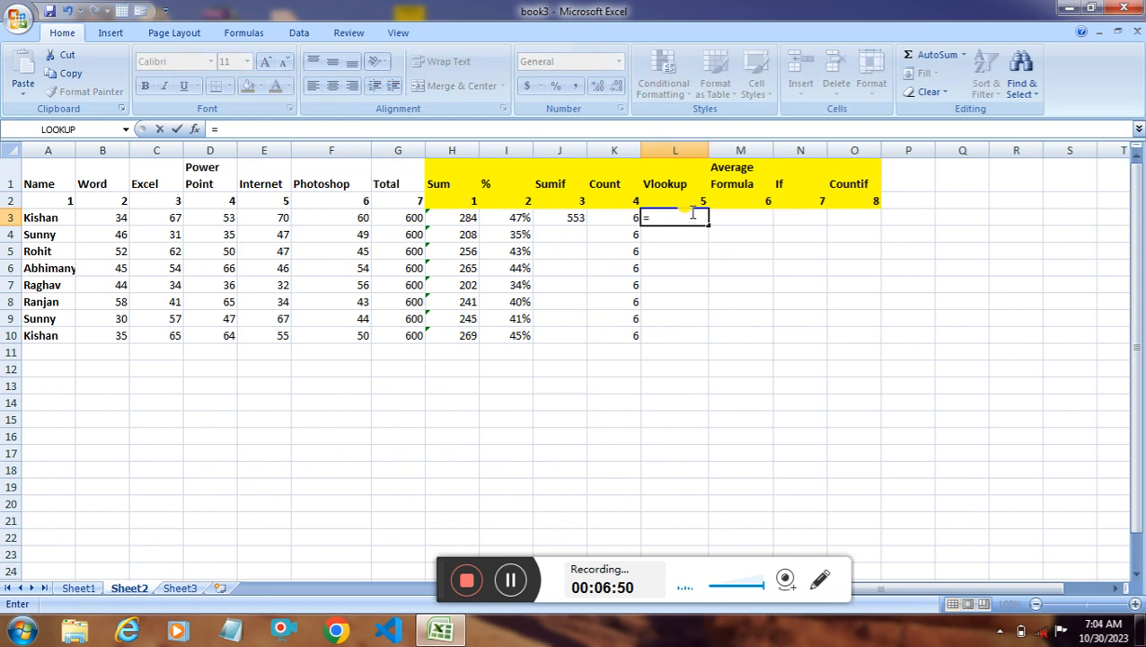
text(vlook)
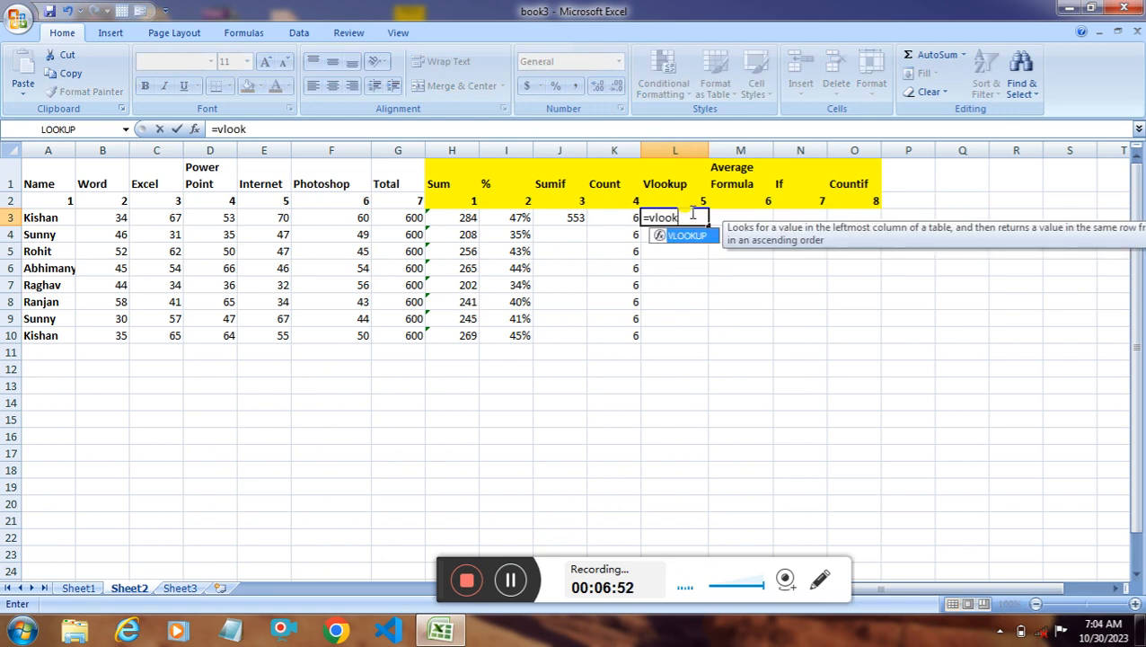
text(up()
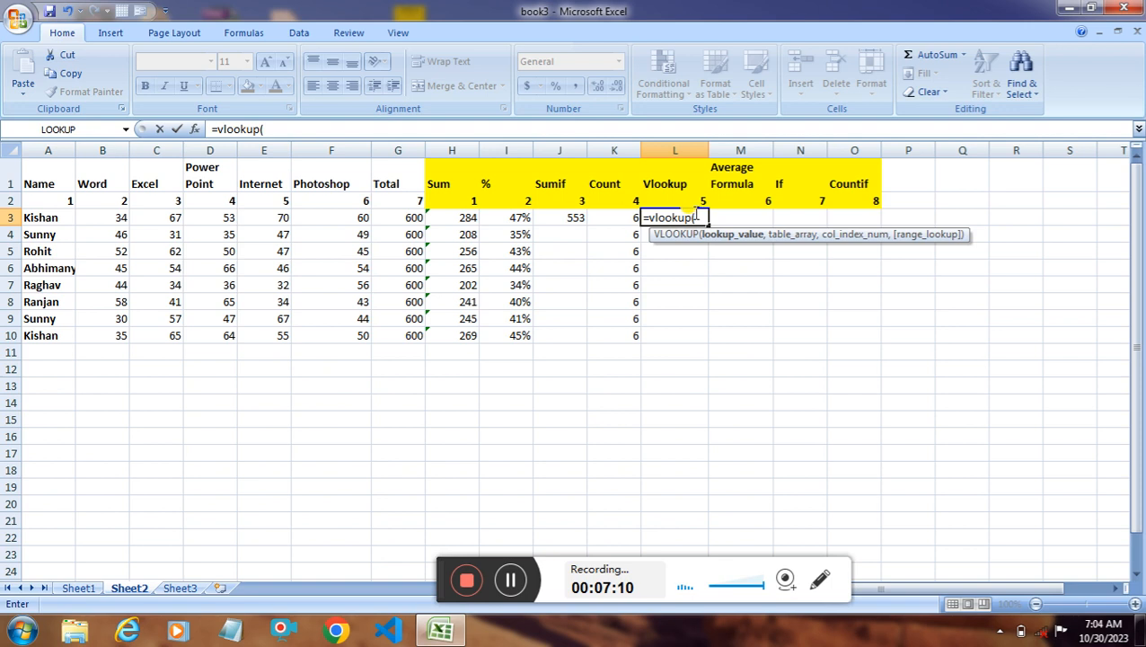
text("kish)
key(BackSpace)
key(BackSpace)
key(BackSpace)
key(BackSpace)
text(Kishan",)
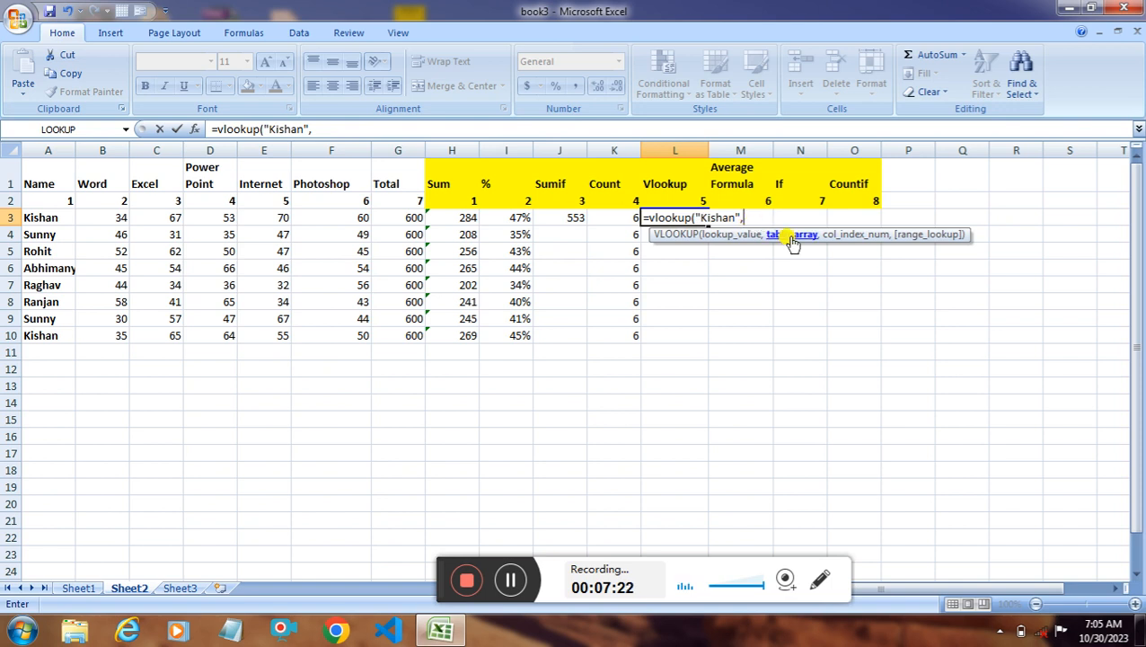
Complete the VLOOKUP in L3 with table array A3:F10, column index 2 and range lookup 0
click(45, 217)
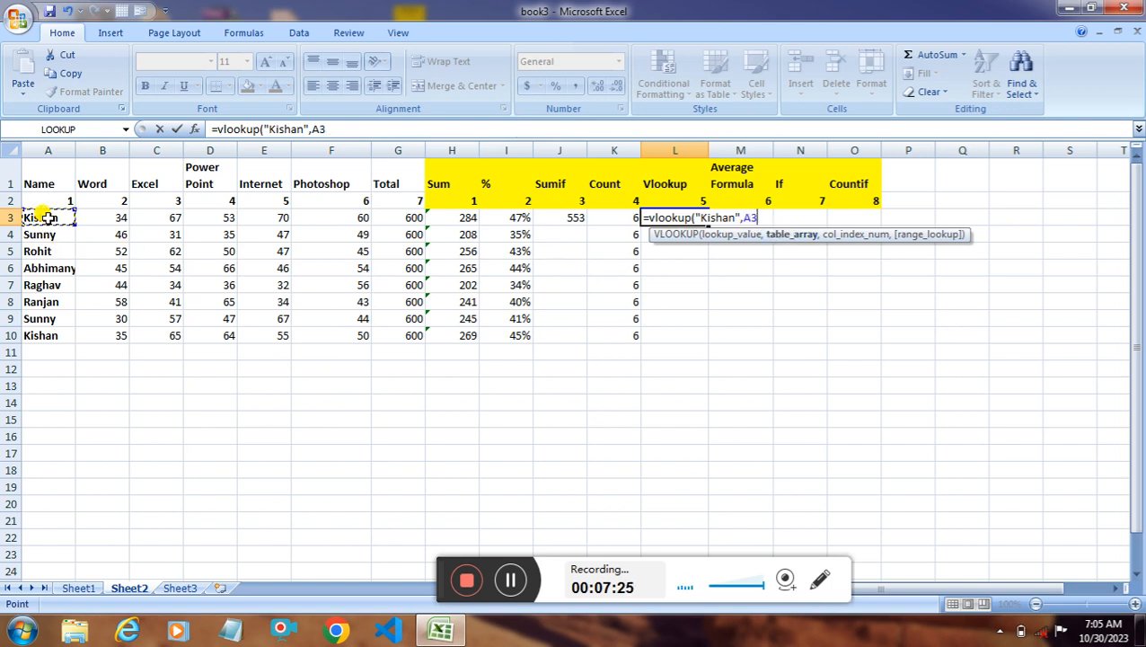
shift+click(355, 338)
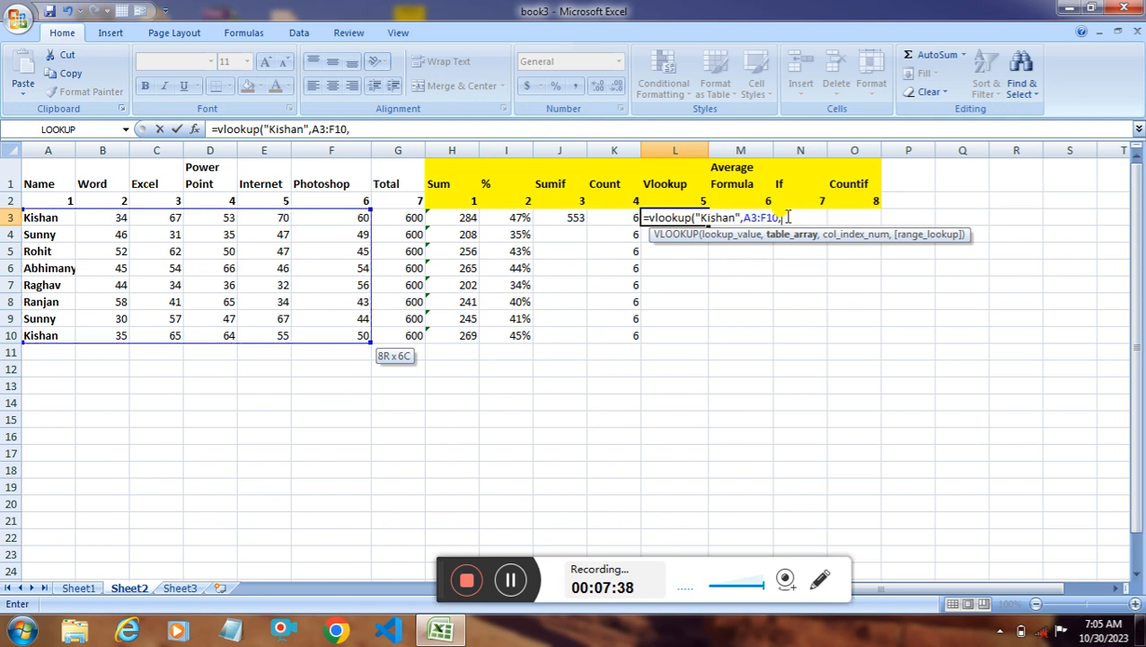
text(,)
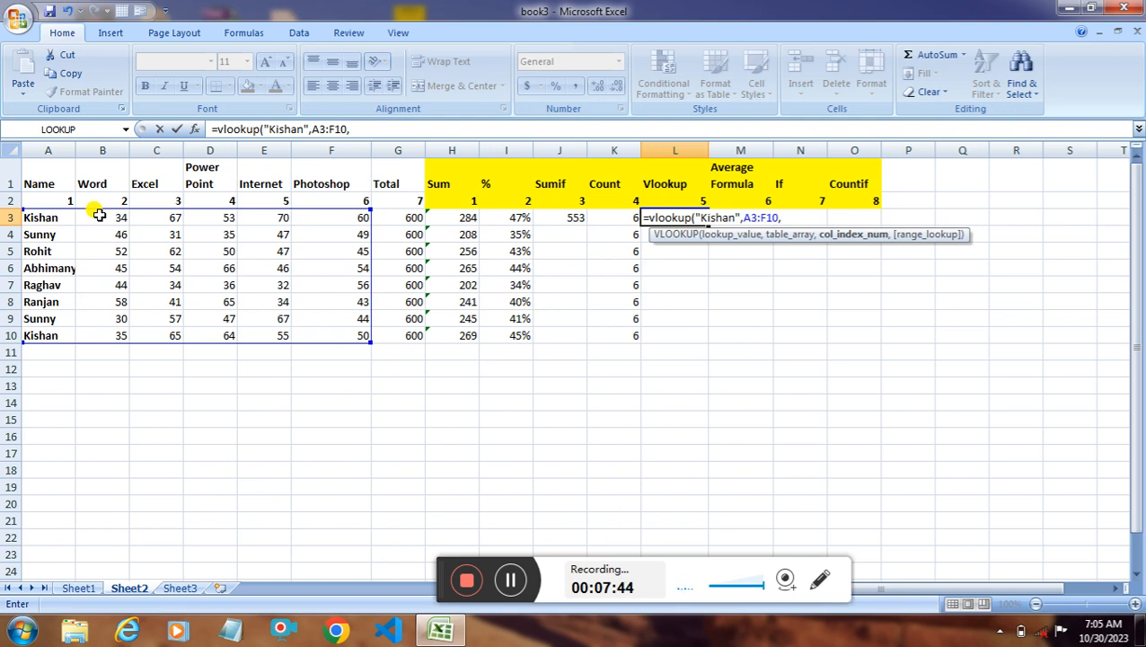
text(2,)
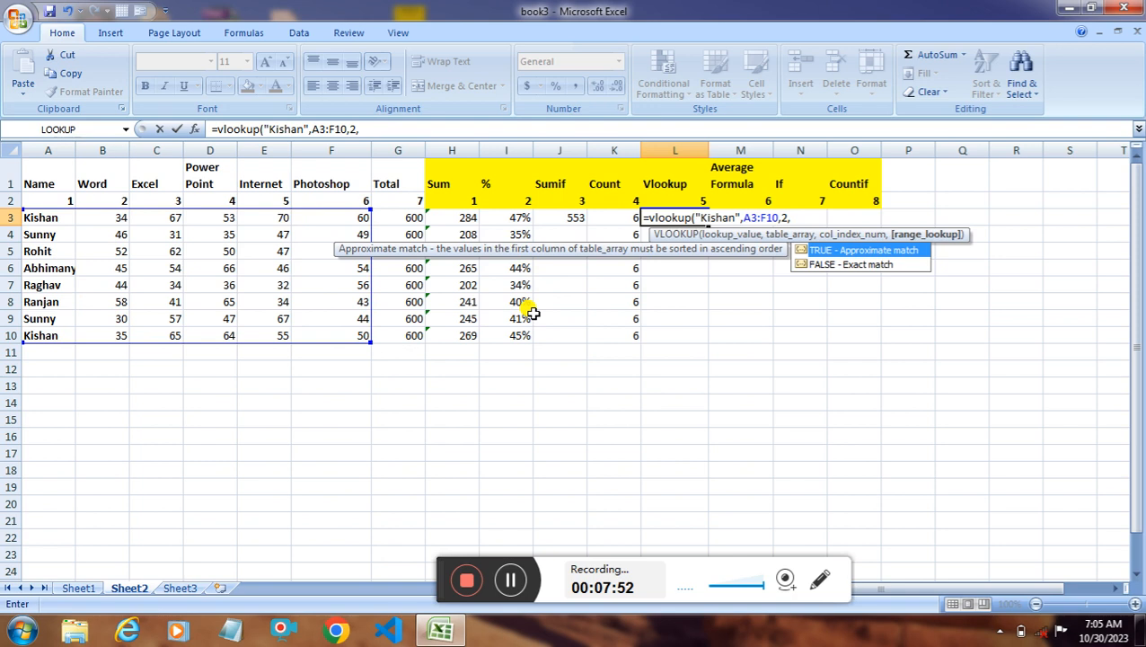
text(0))
key(Return)
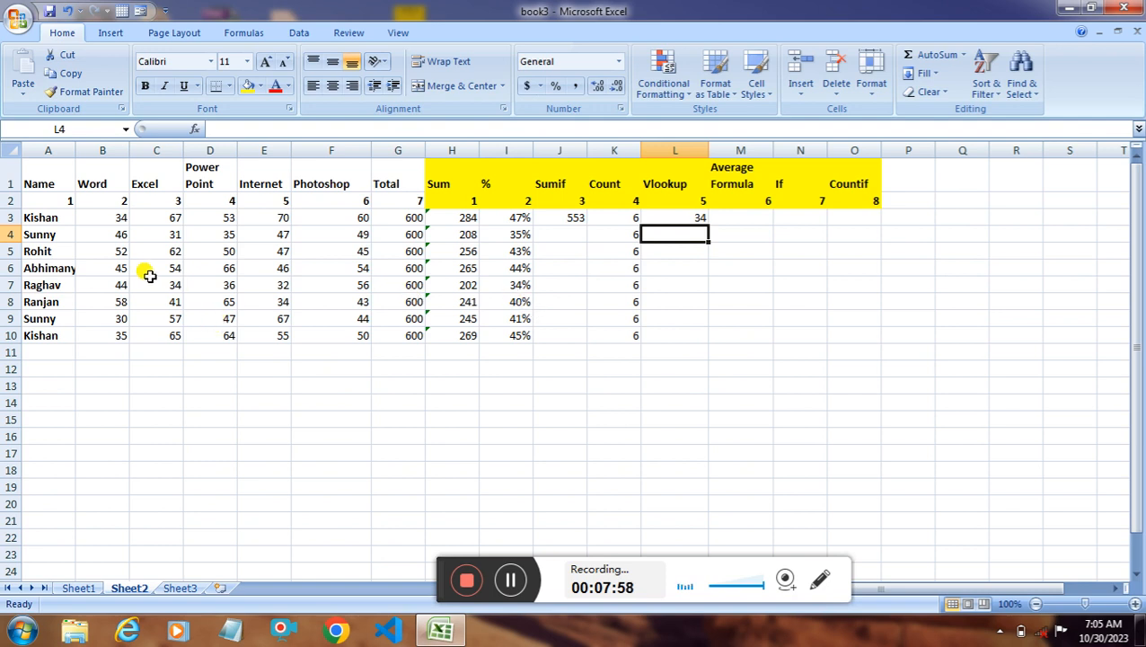
Change the column index of the VLOOKUP in L3 to 3 and check it against the first student's Excel mark
click(692, 217)
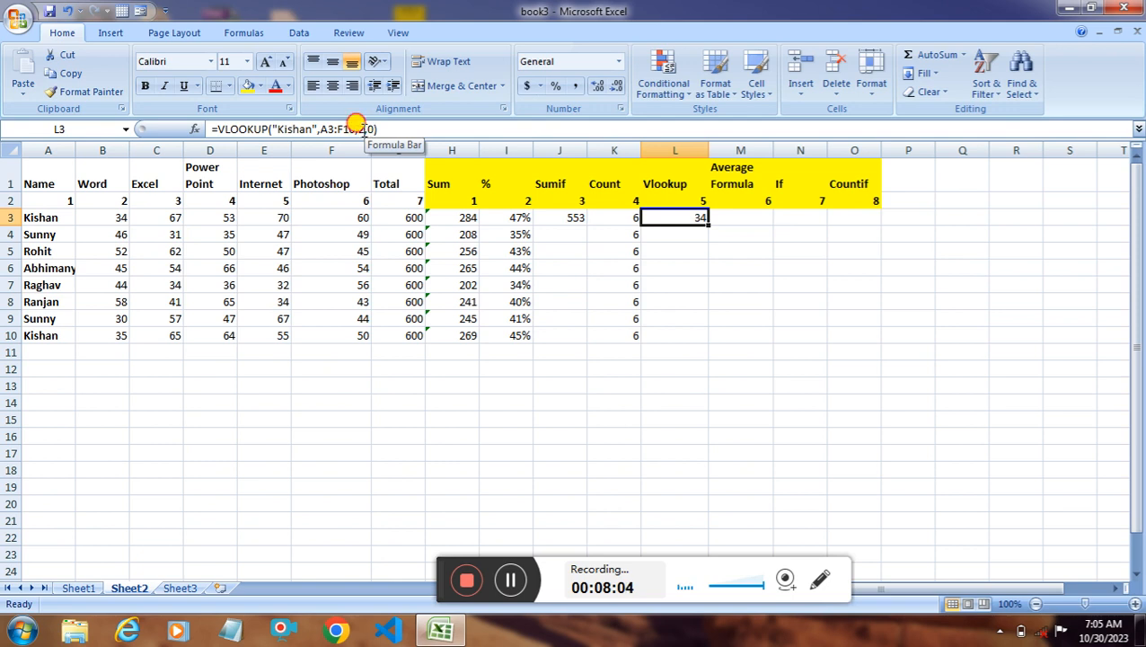
click(362, 128)
key(BackSpace)
text(3)
key(Return)
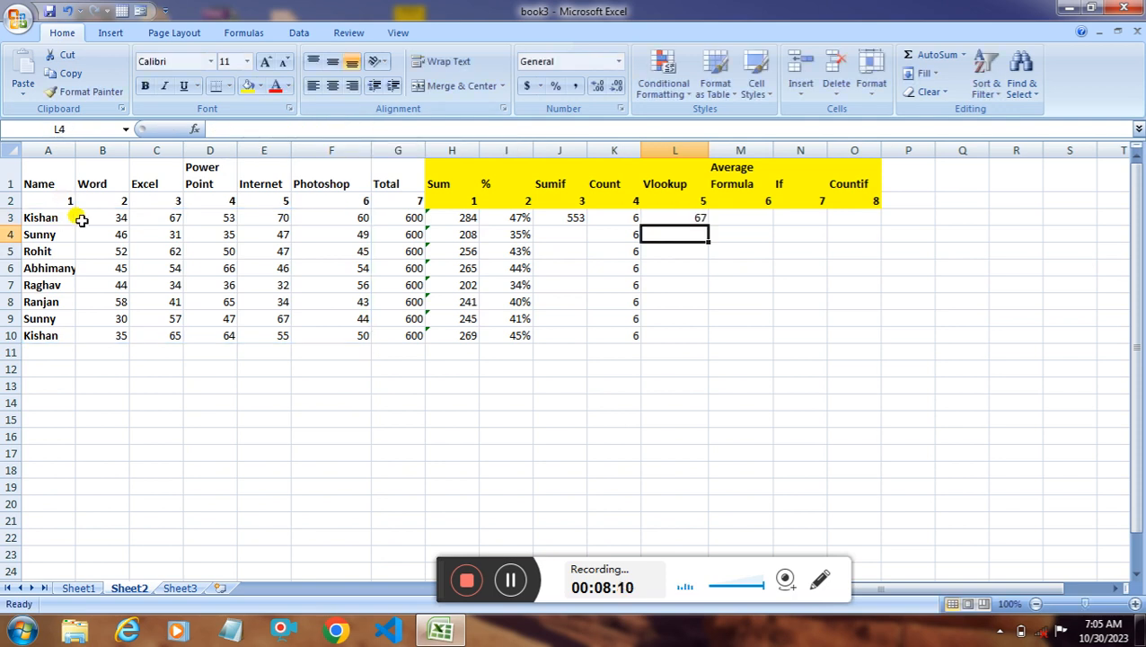
click(168, 217)
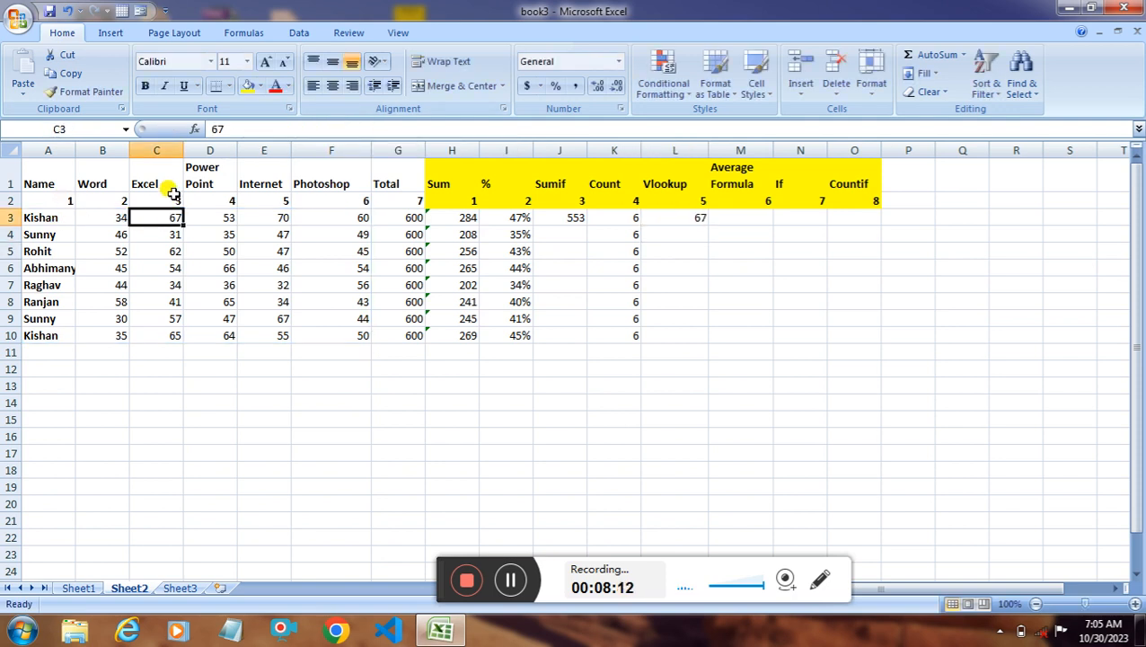
click(695, 217)
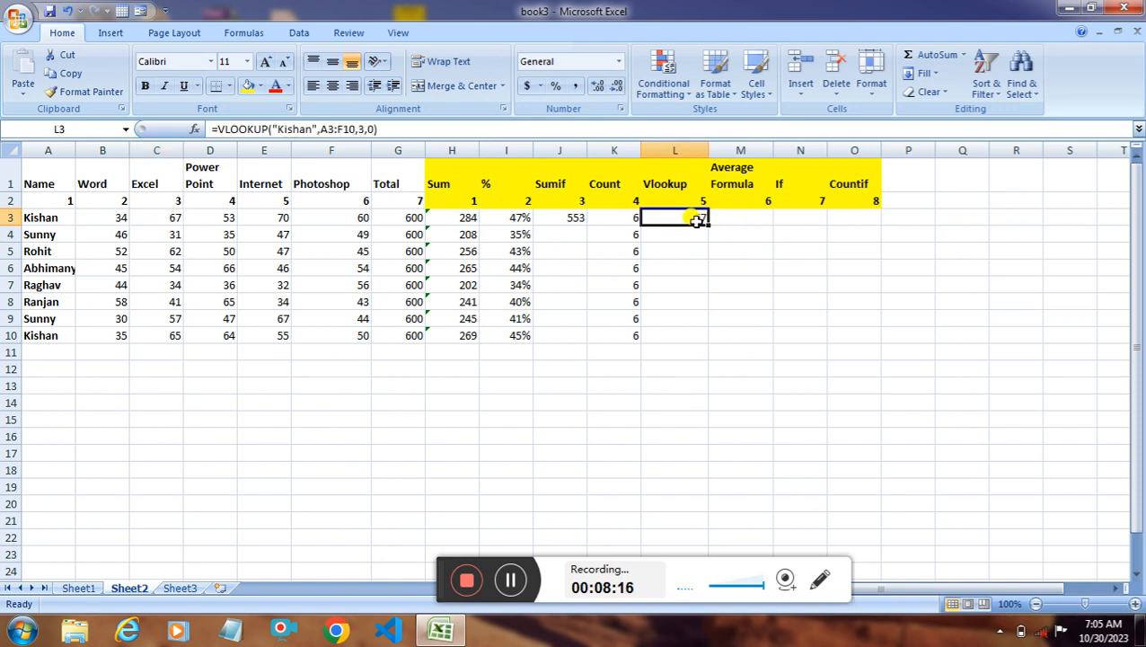
Enter =AVERAGE(B3:F3) in M3 to average the first student's five subject marks
click(754, 221)
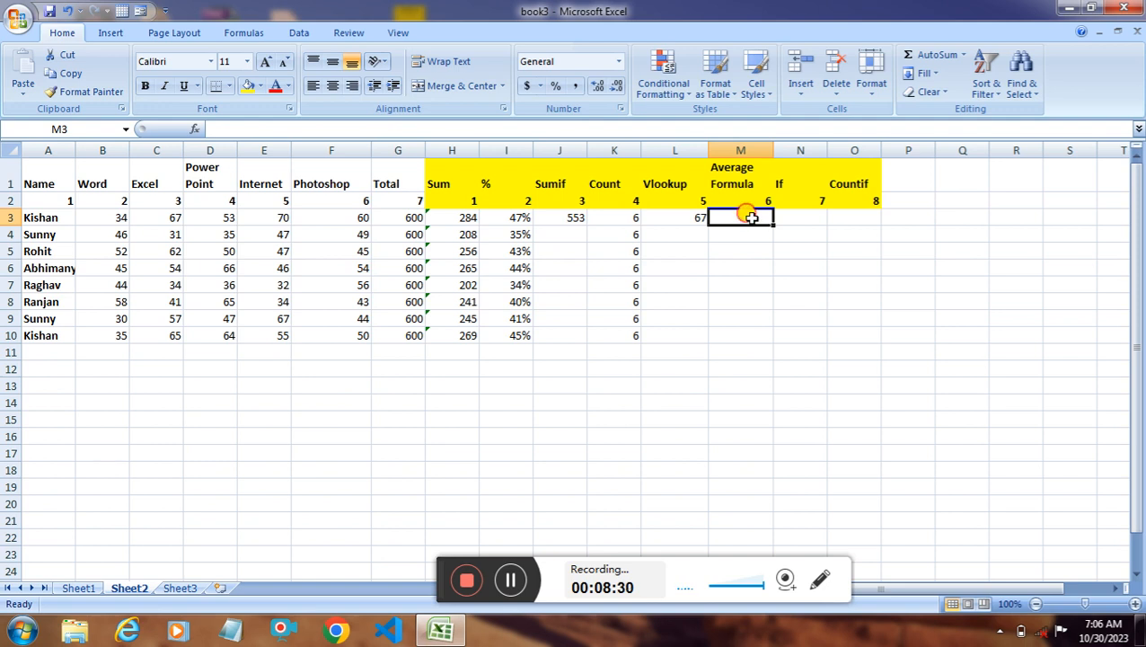
text(=average()
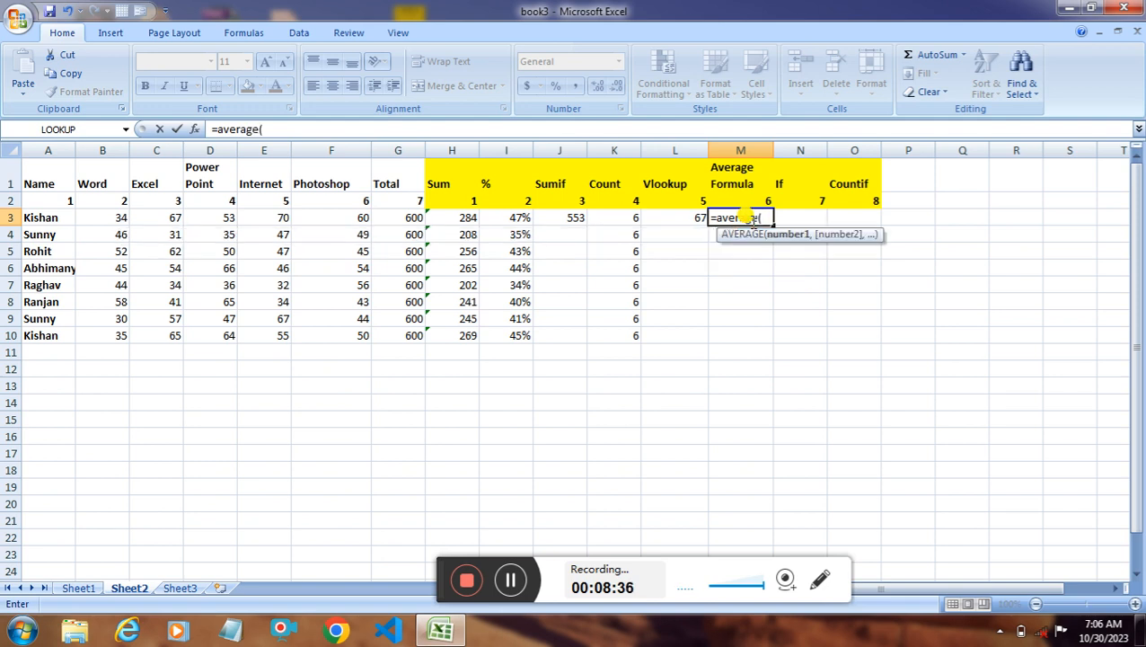
click(108, 220)
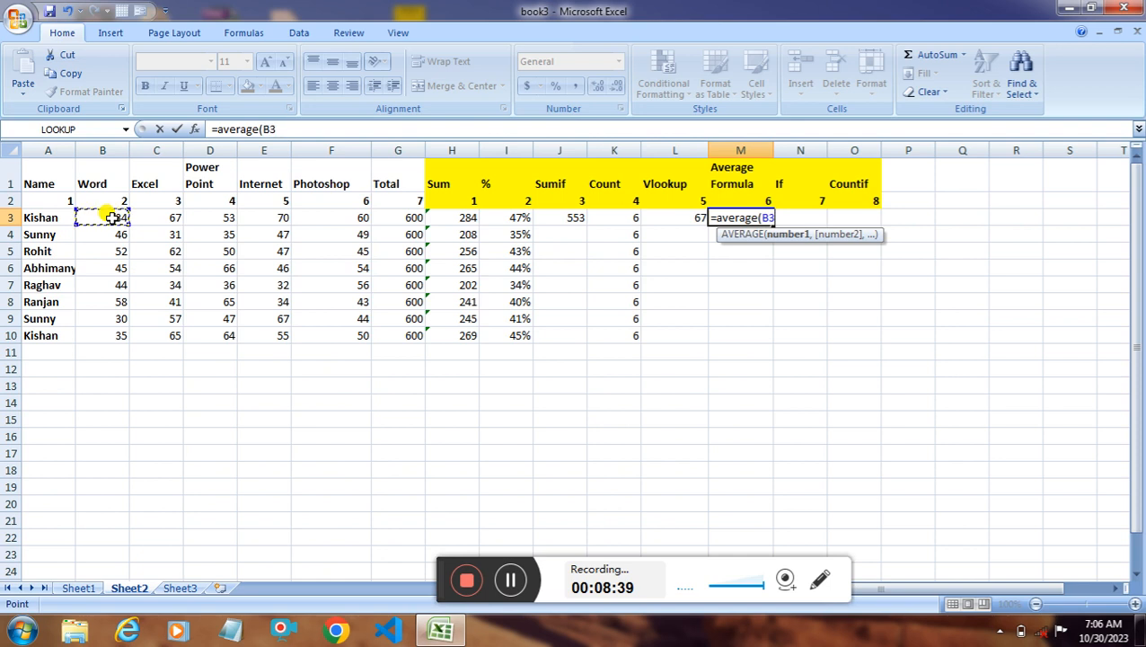
shift+click(345, 218)
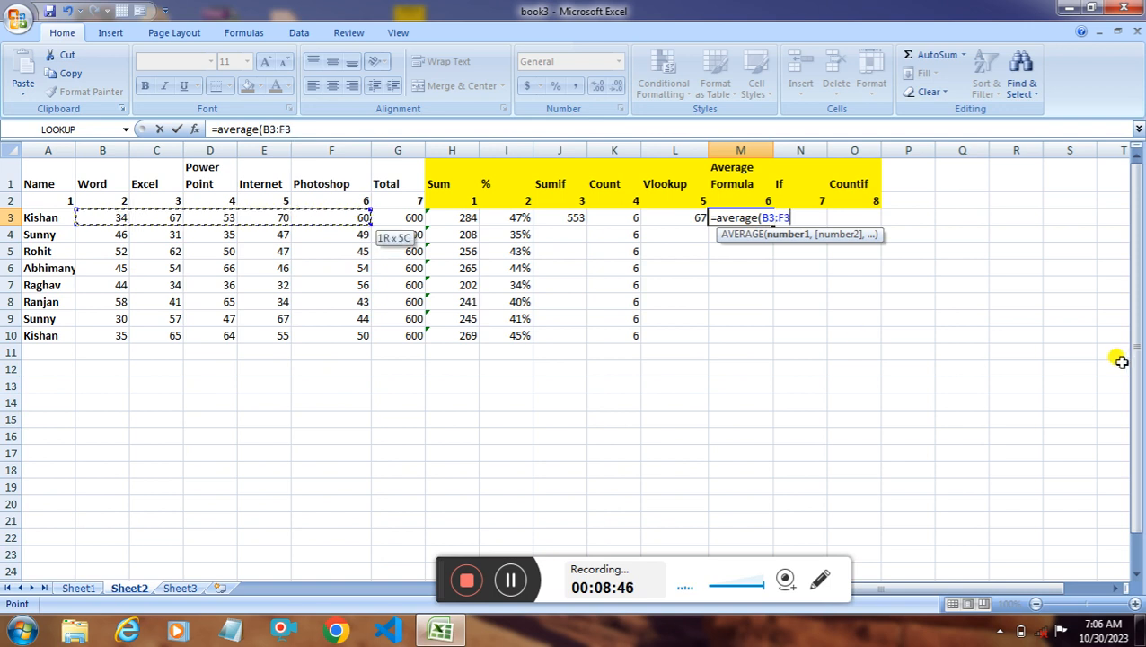
text())
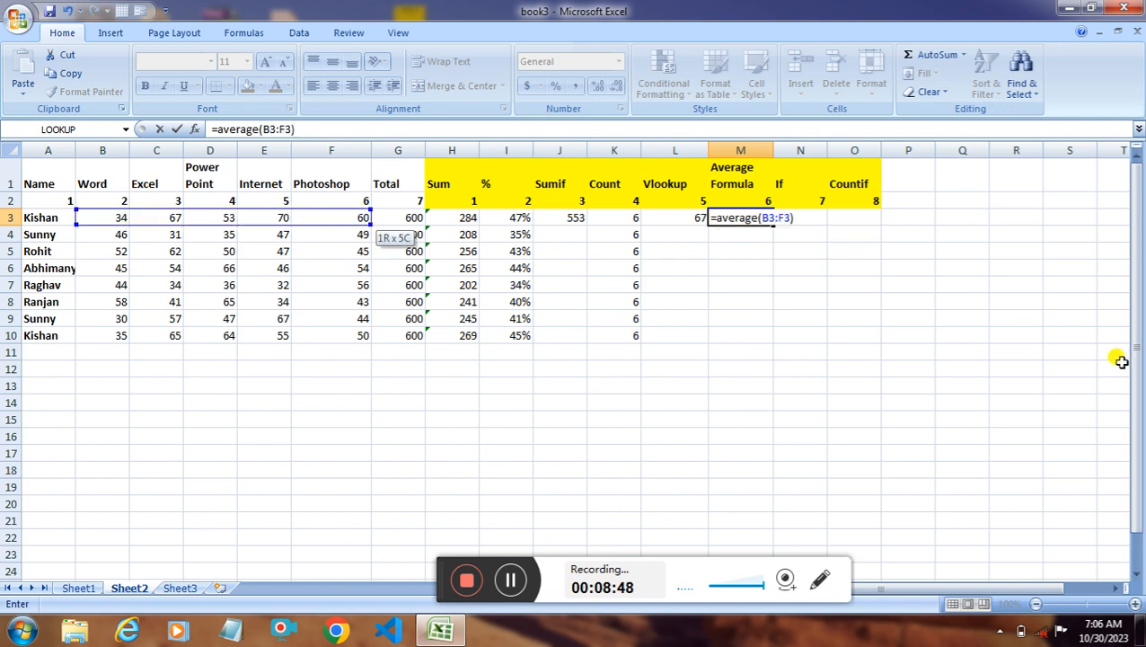
key(Return)
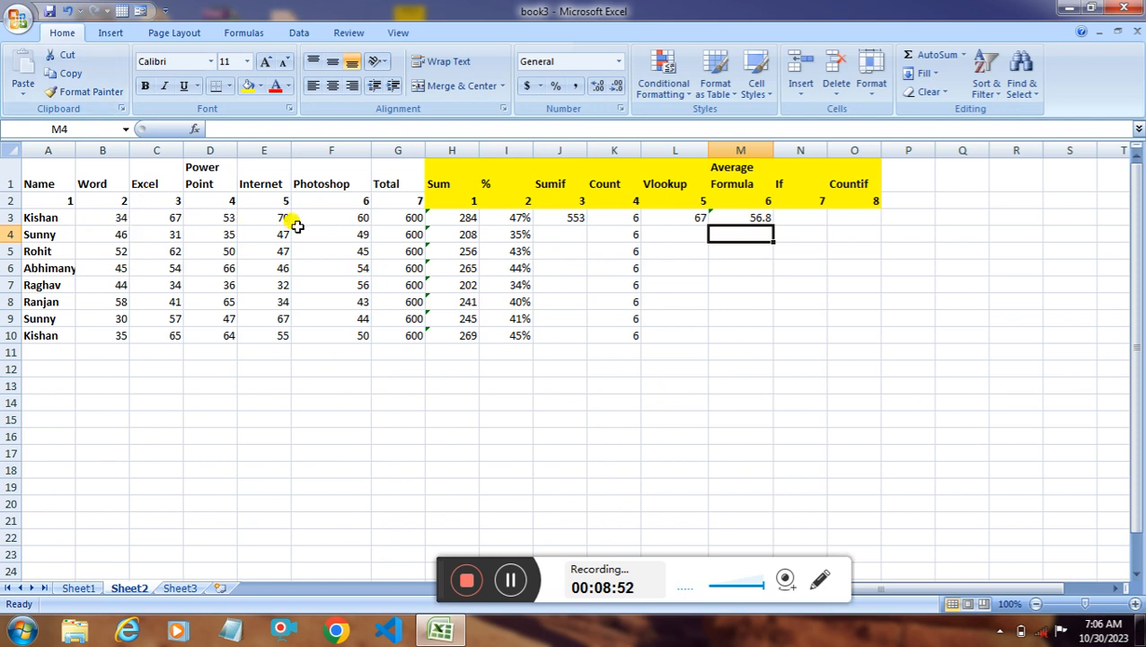
Fill the average formula from M3 down through M10 for the remaining students
click(744, 218)
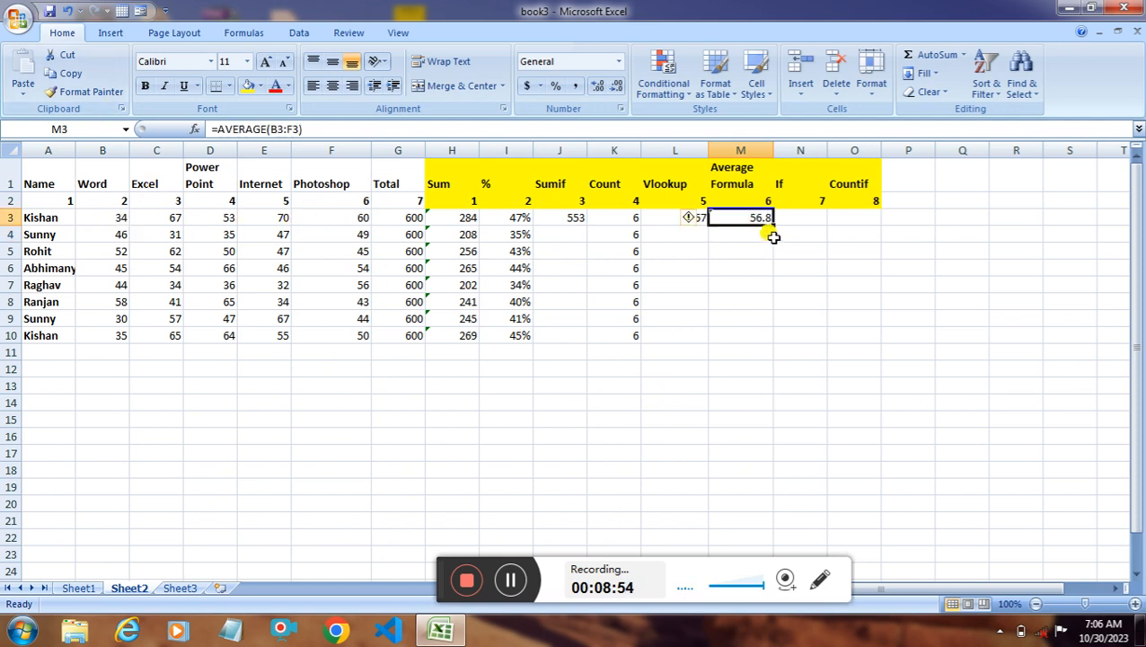
click(780, 221)
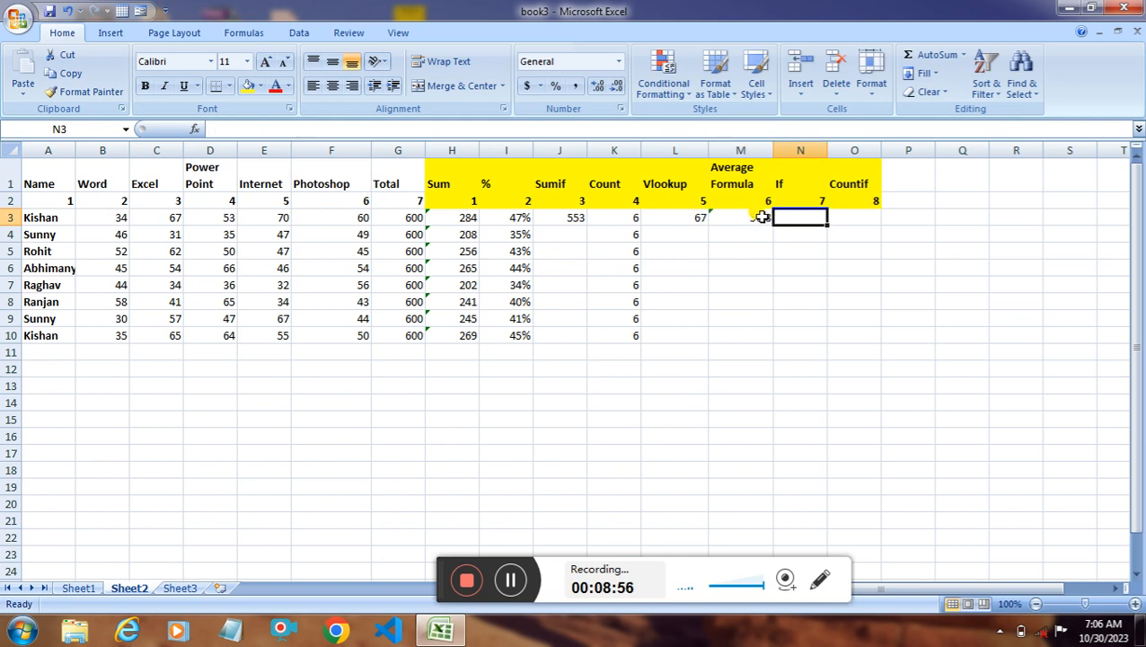
click(761, 217)
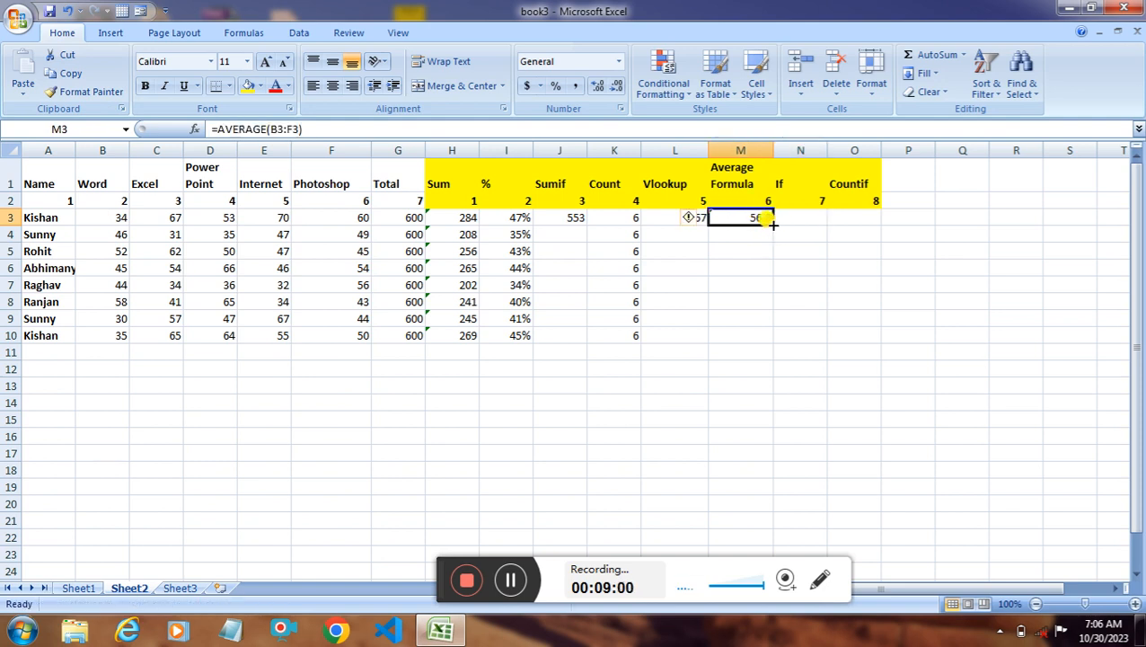
drag(772, 225, 768, 338)
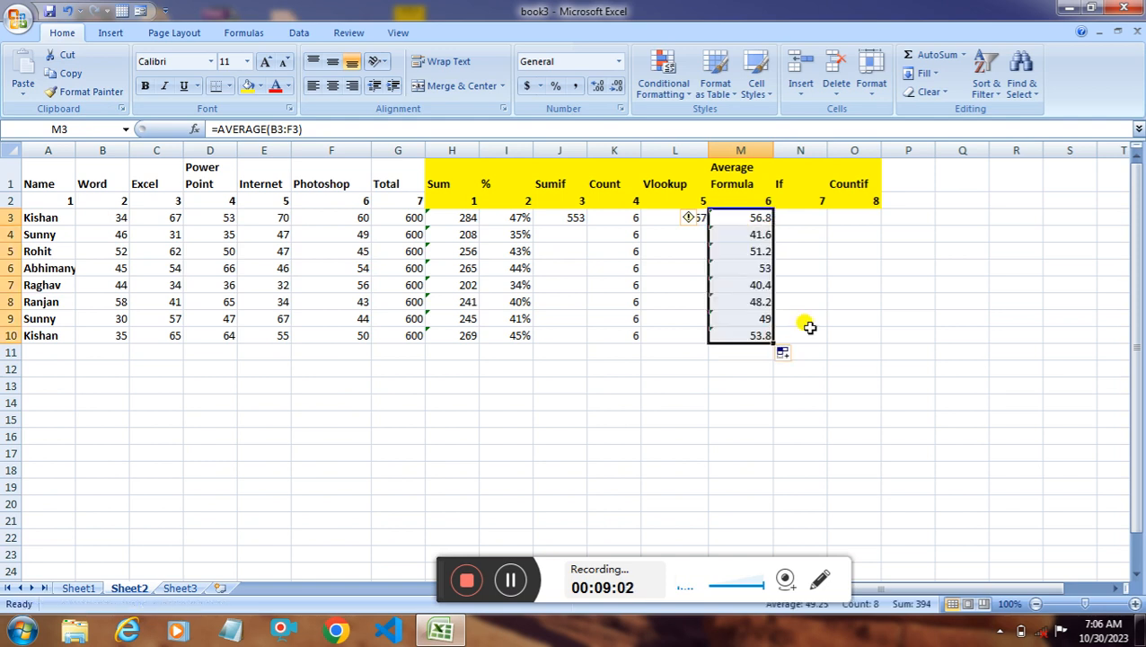
Start an IF formula in N3 that tests I3>=75% and returns "A" when true
click(802, 224)
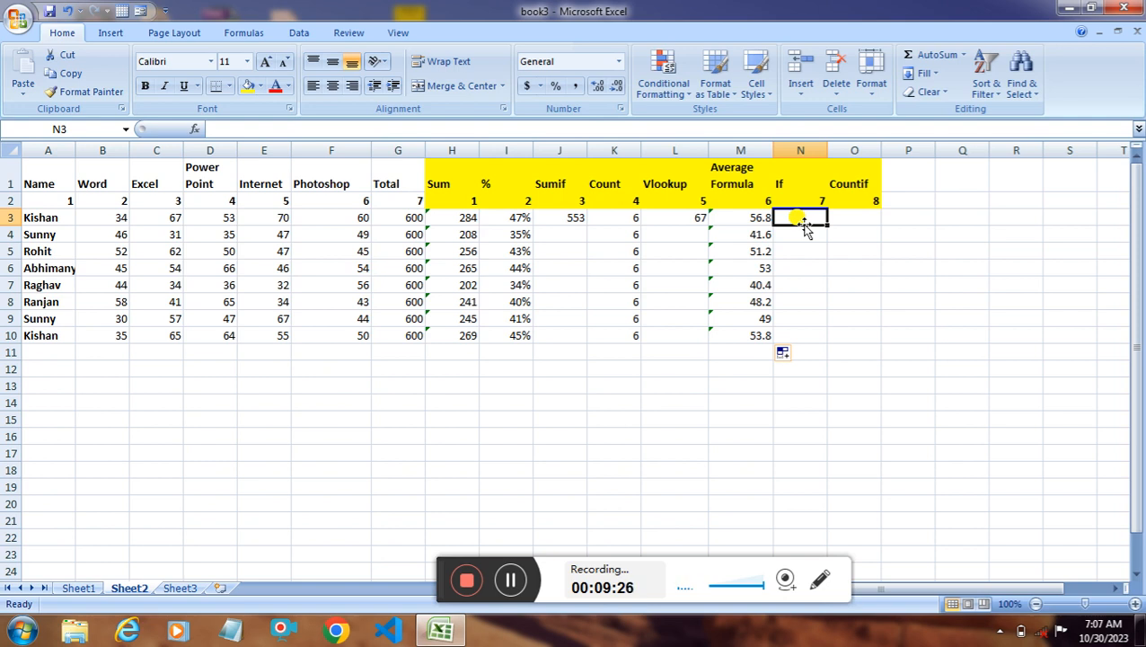
click(518, 580)
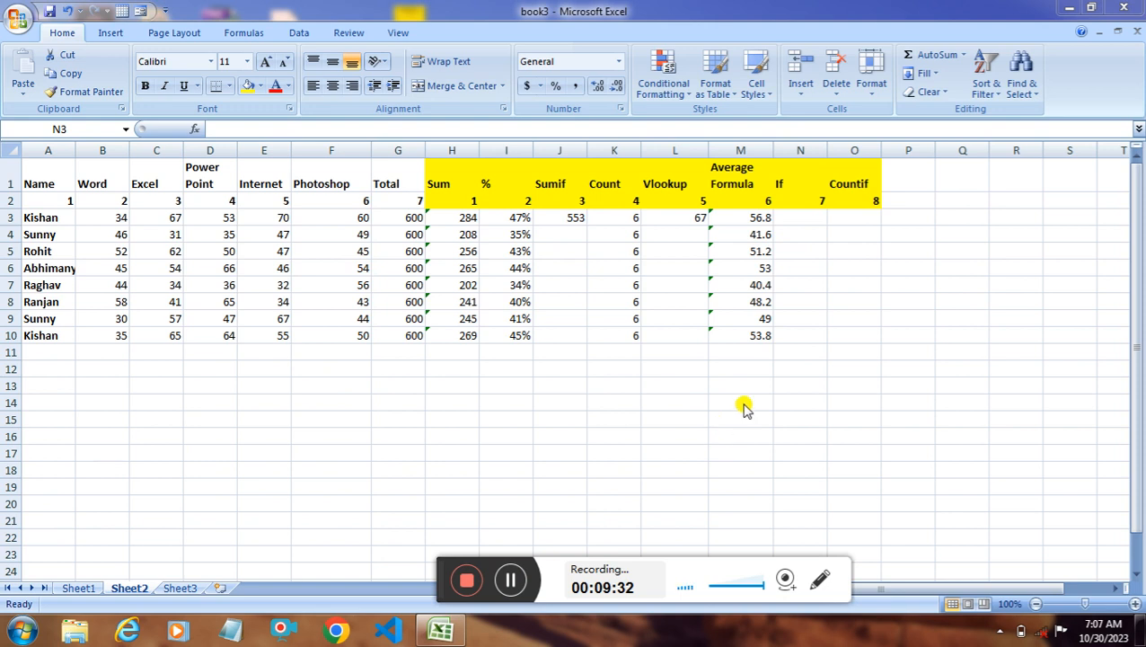
click(792, 215)
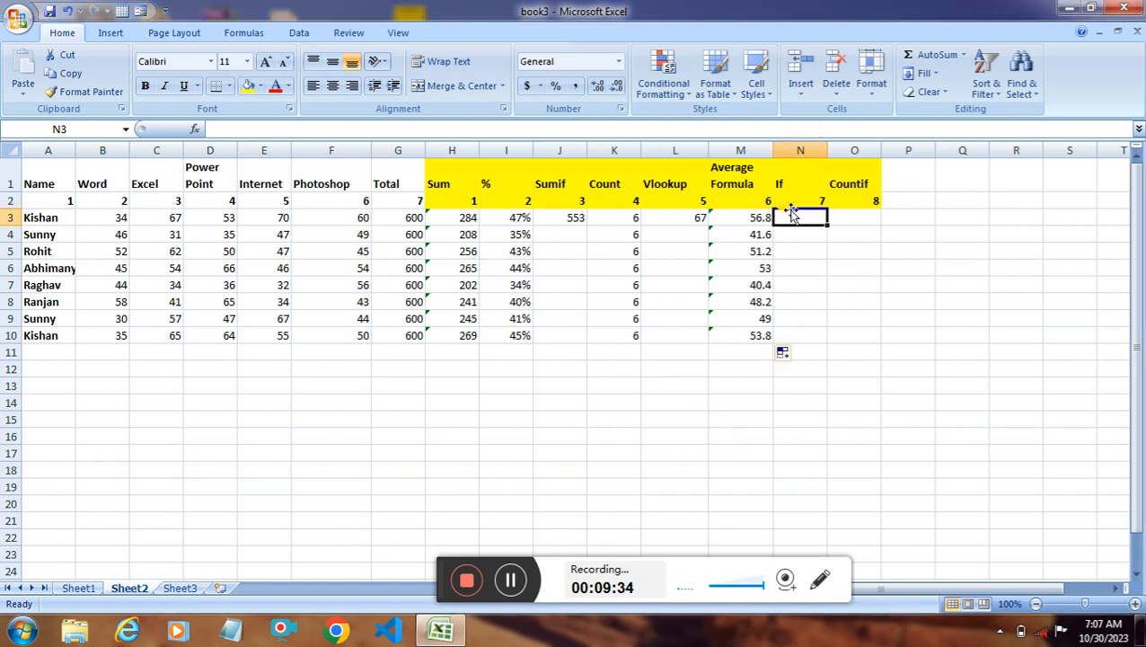
text(=i)
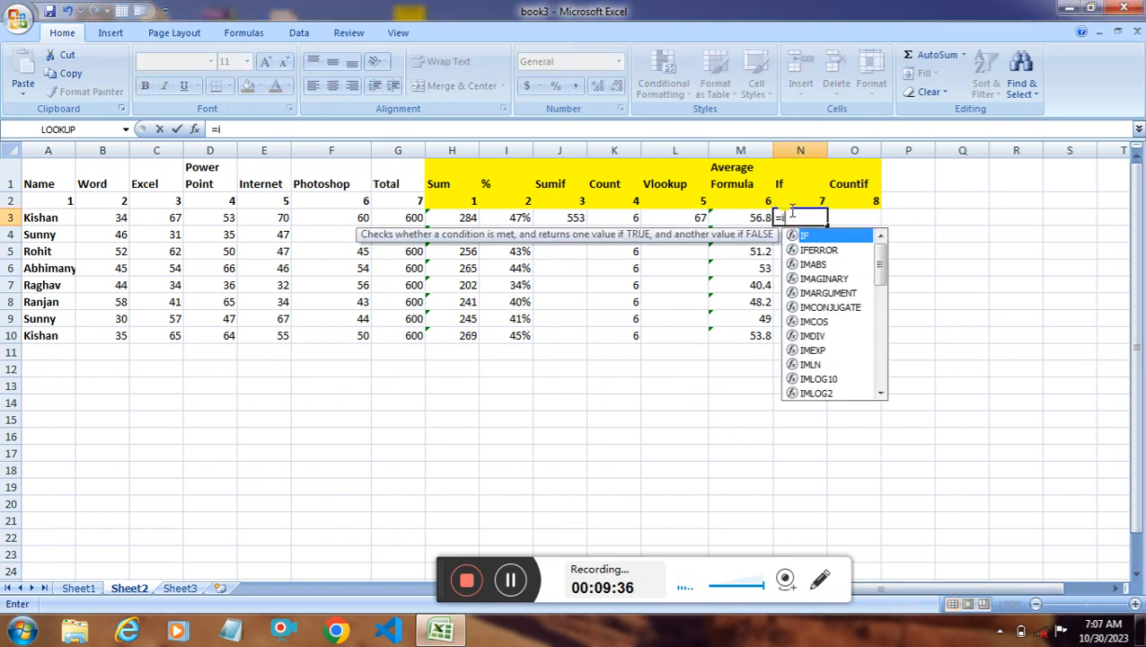
text(f()
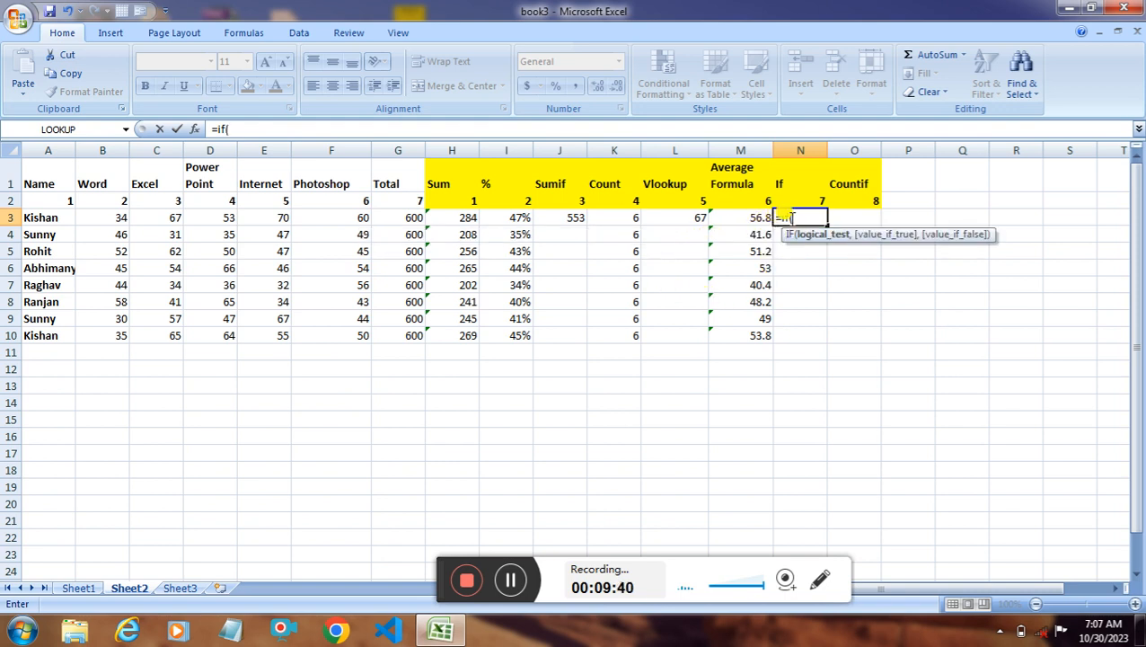
click(514, 217)
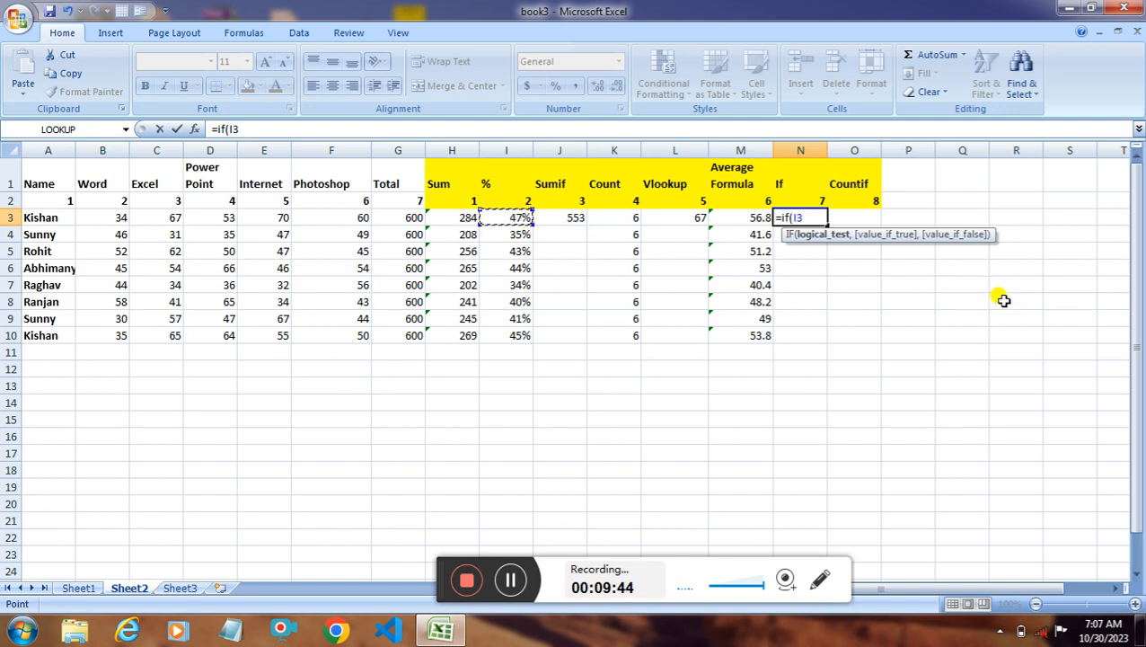
text(>=75%)
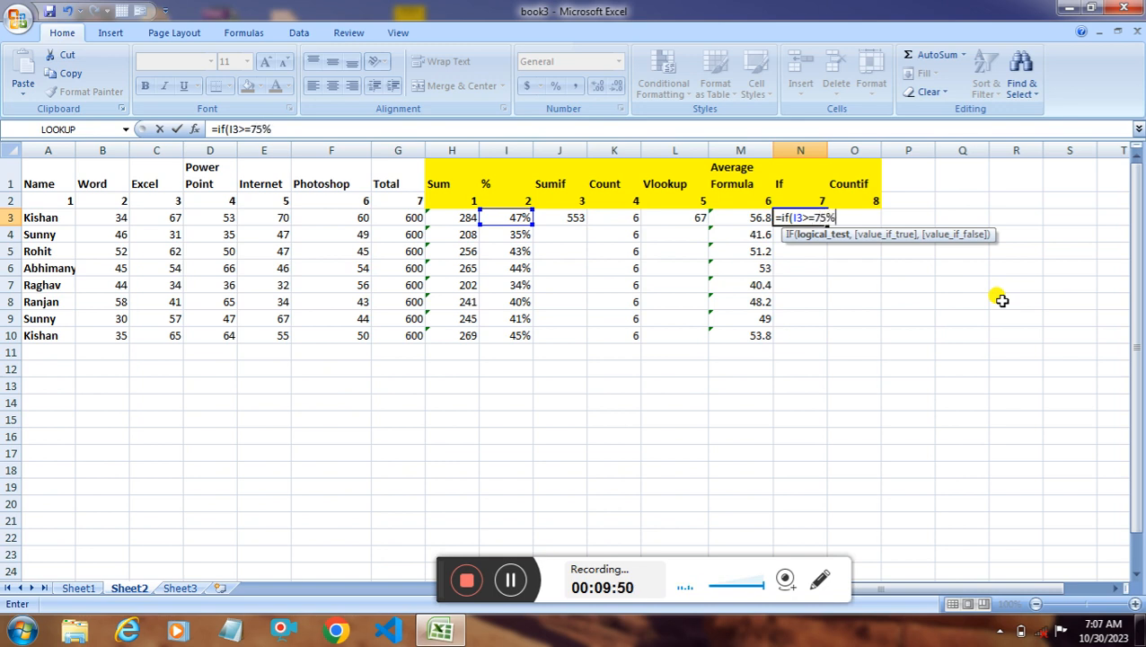
text(,"A)
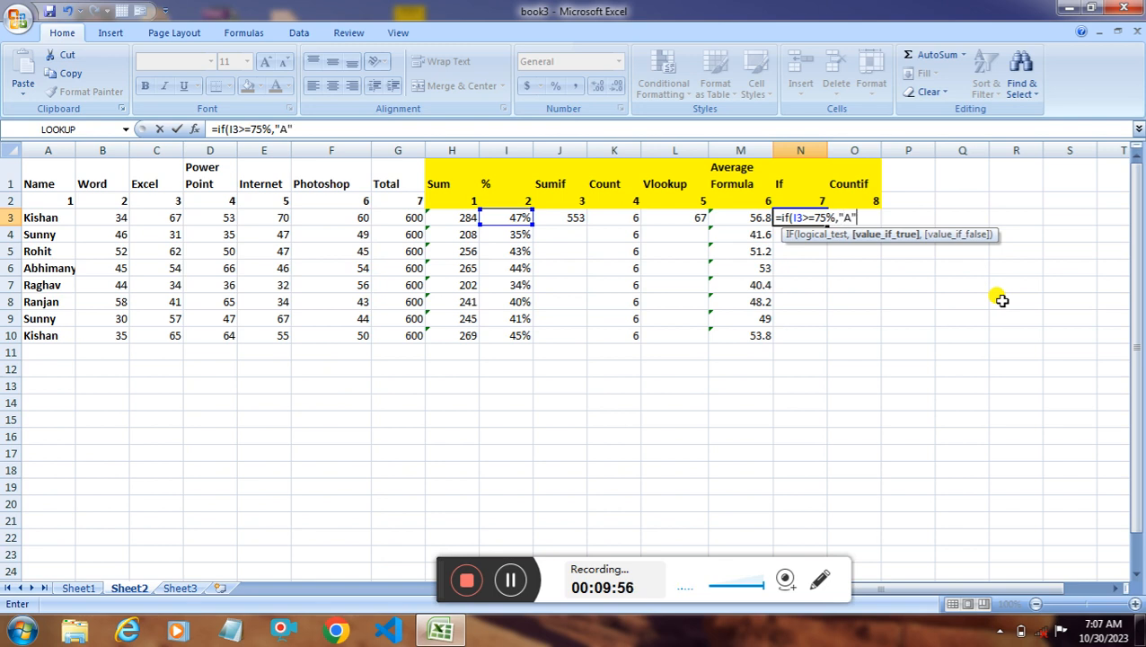
text(",)
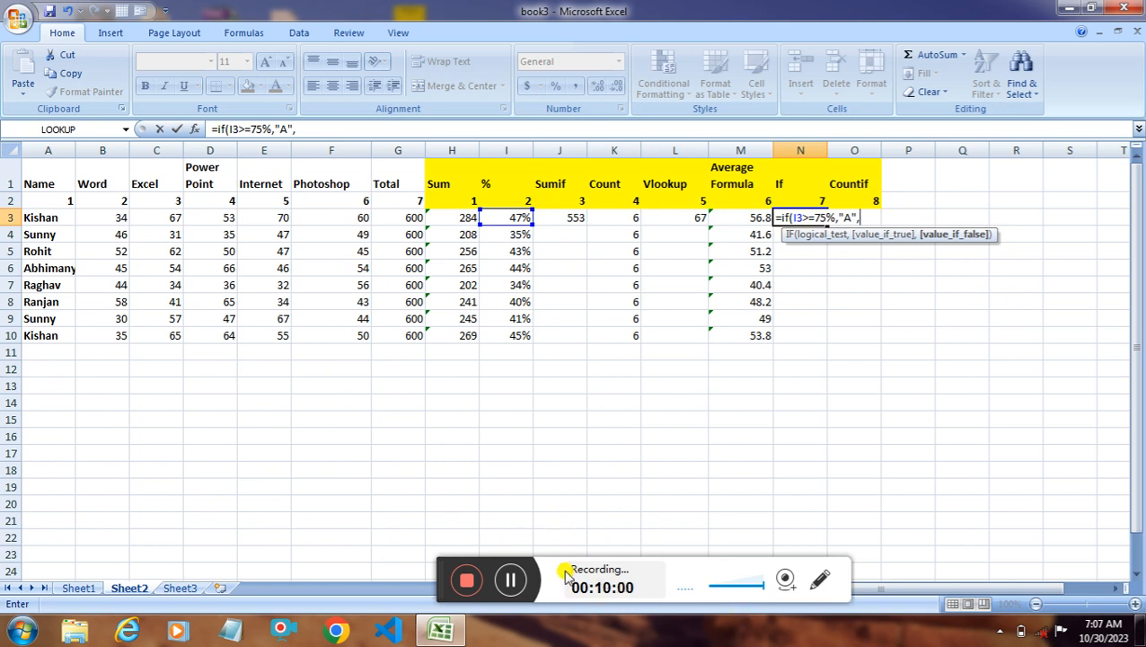
click(510, 579)
click(510, 580)
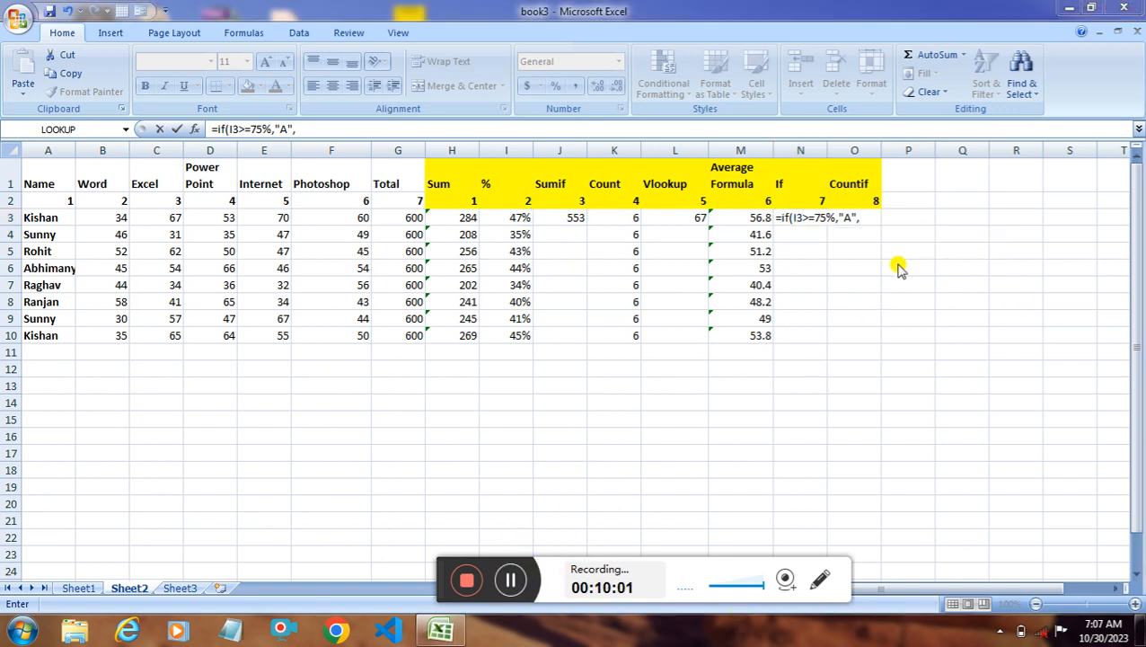
click(868, 218)
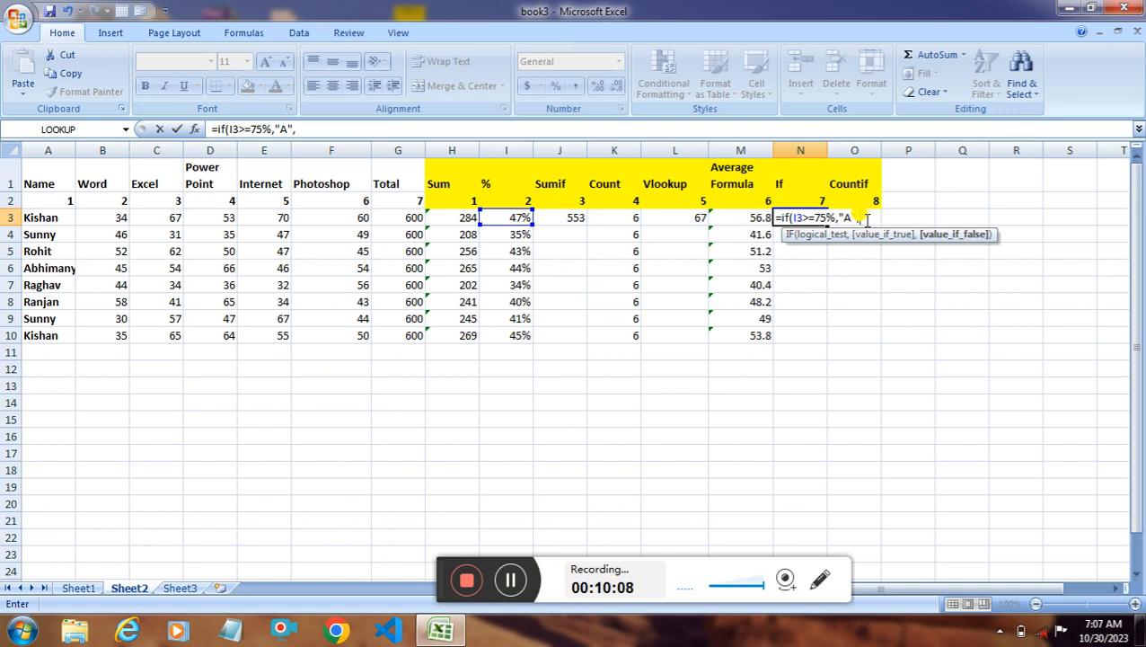
Nest a second IF in the N3 formula that returns "B" when I3>=60%, and begin another nested IF
text(if()
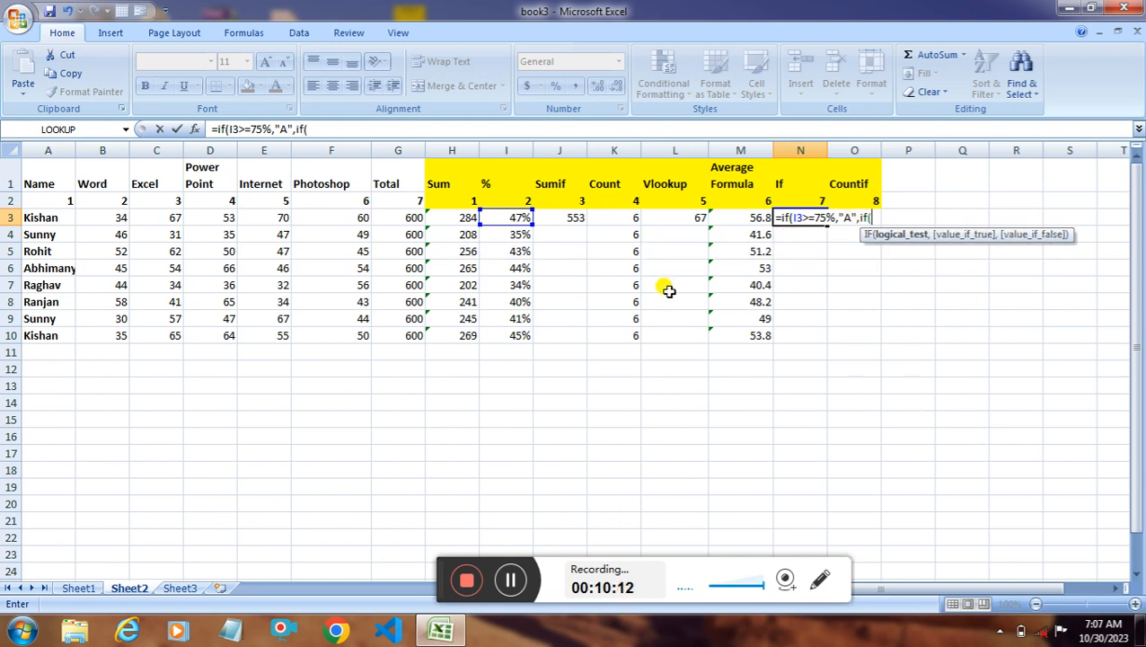
click(524, 219)
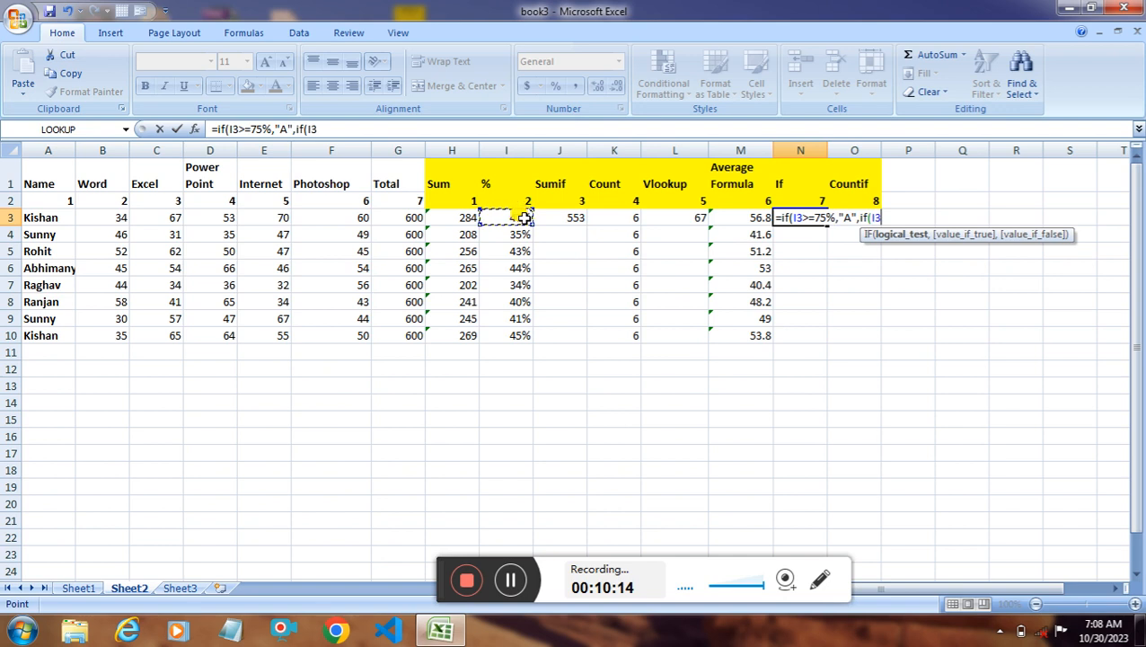
text(>=)
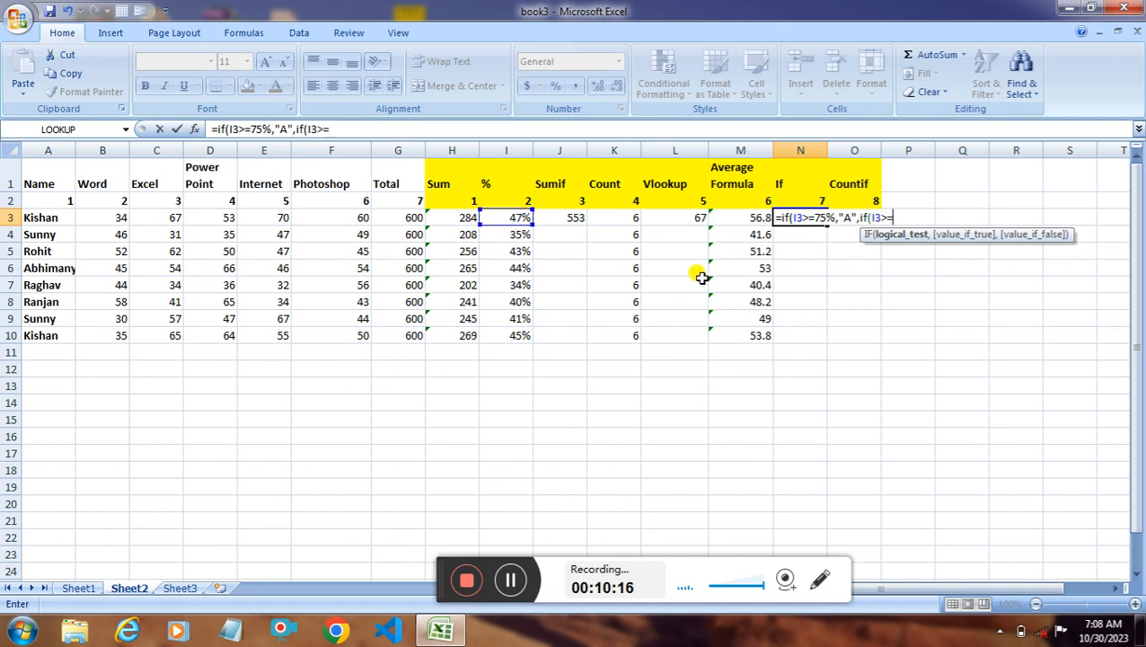
text(60%,"B)
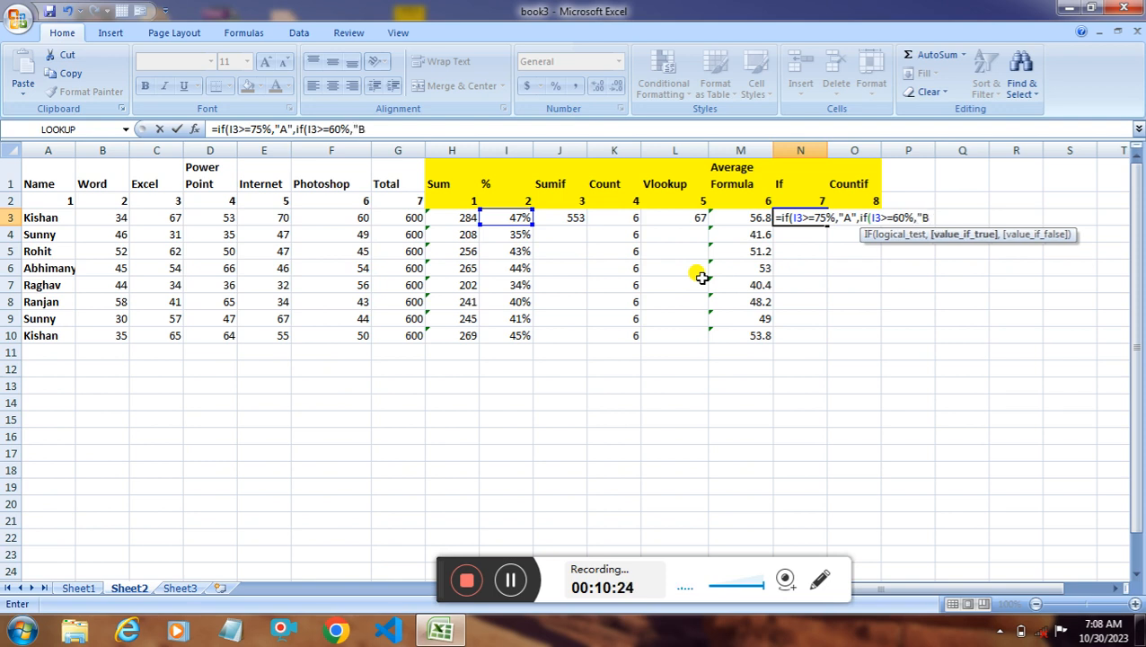
text(",if)
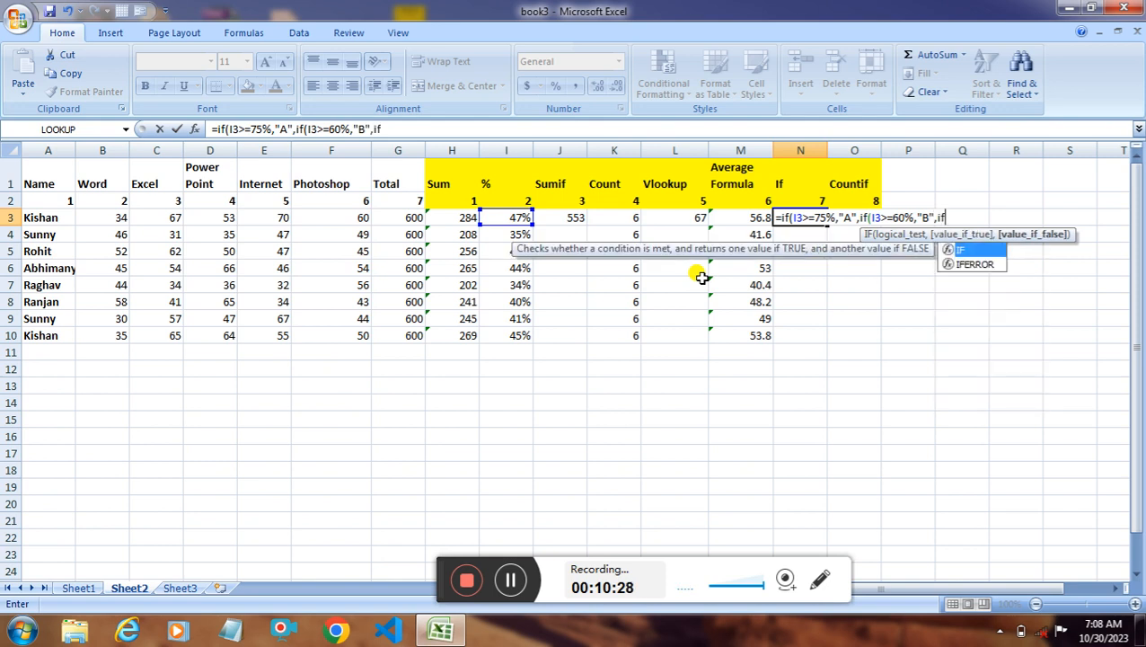
Complete the N3 formula with the third IF returning "C" when I3>=45% and otherwise "D", closing all brackets
text(()
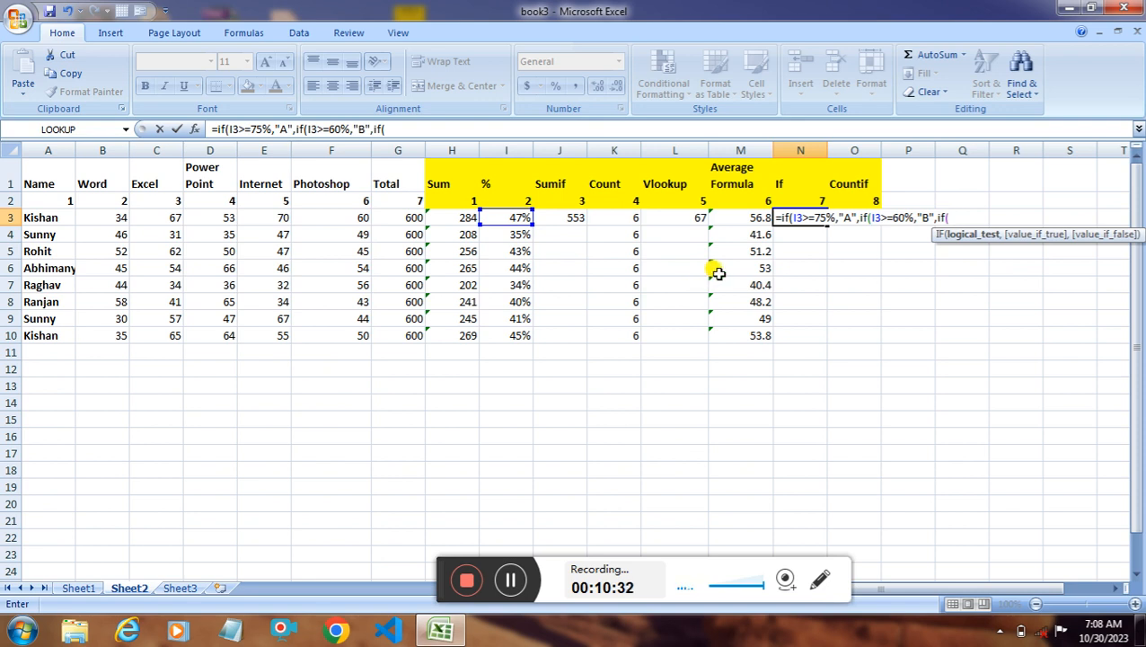
click(521, 218)
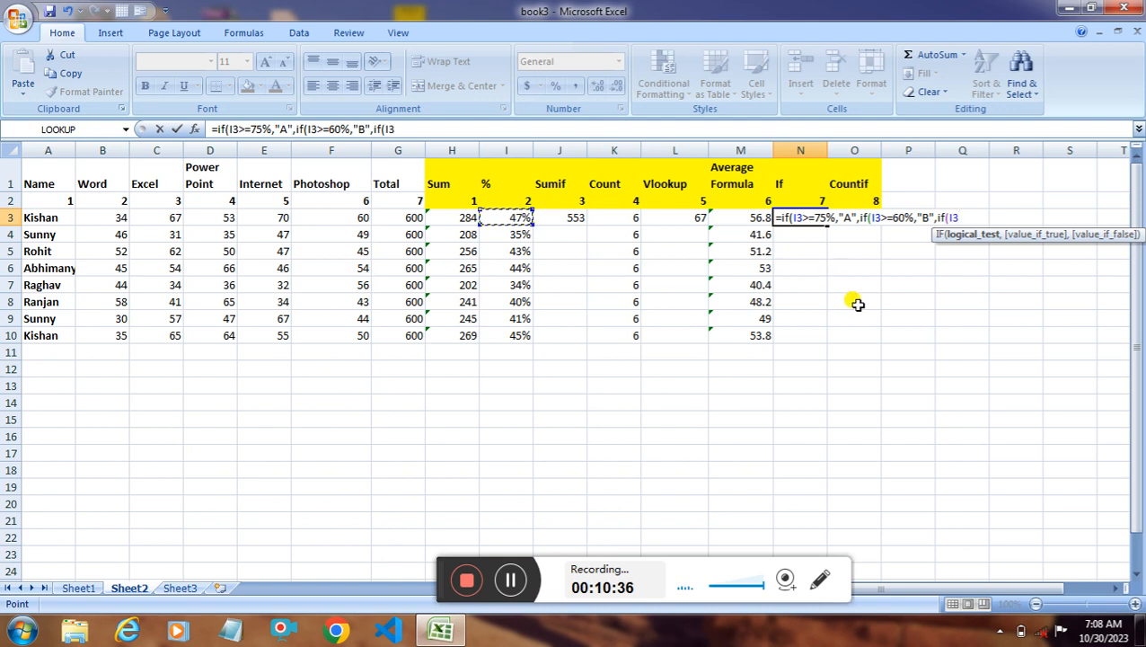
text(>=45%)
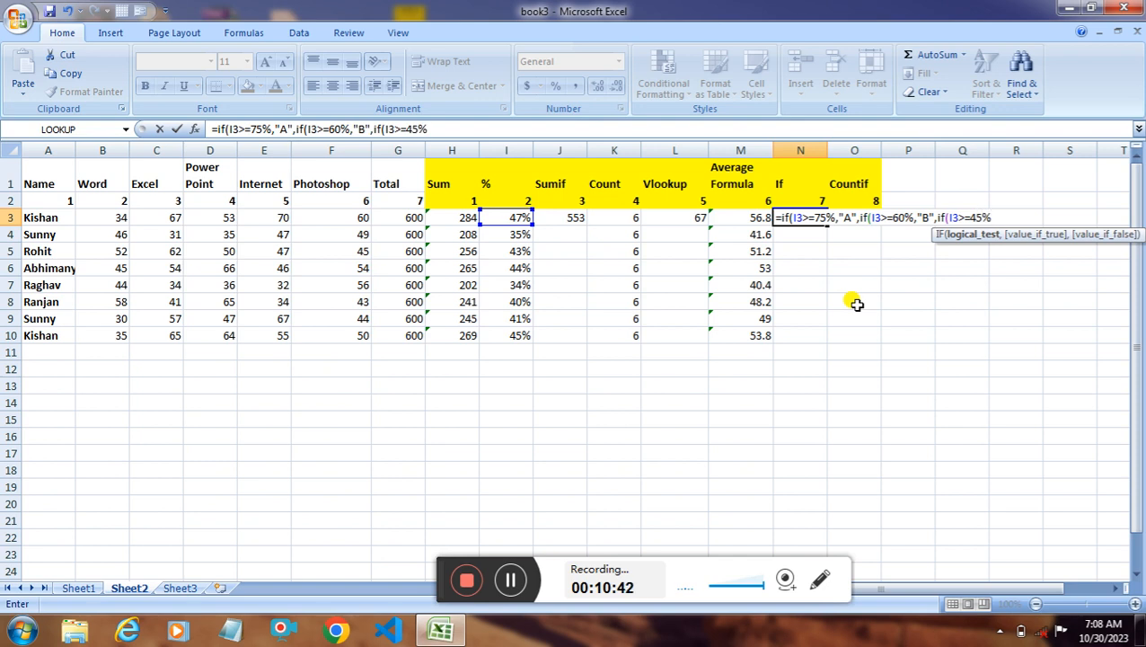
text(,")
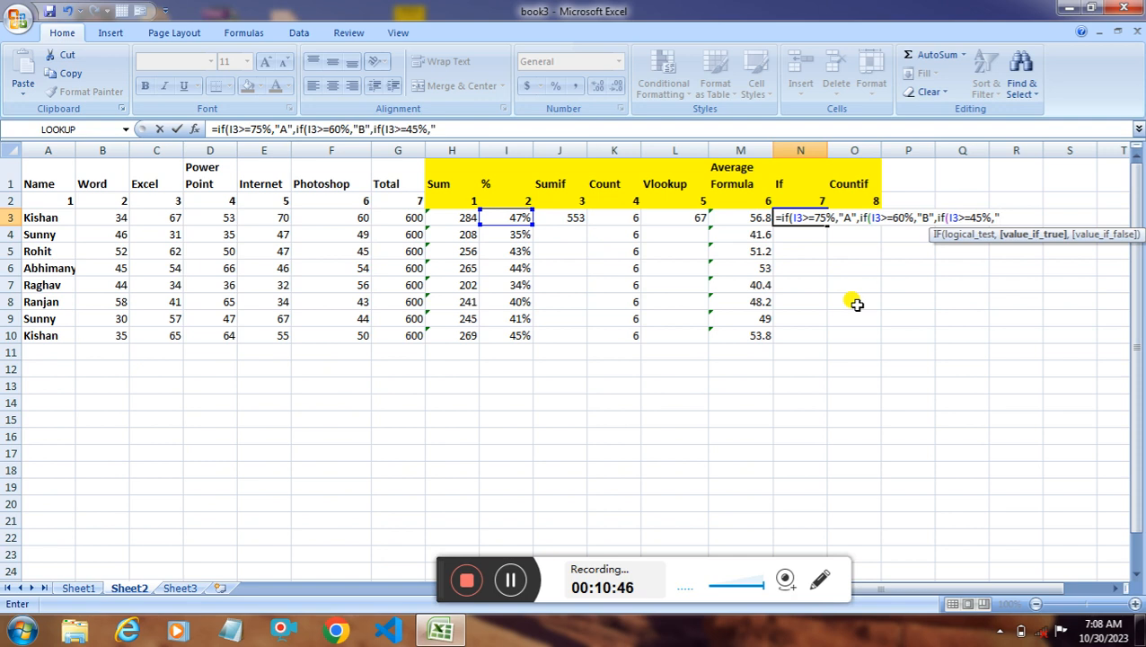
text(C")
text(,)
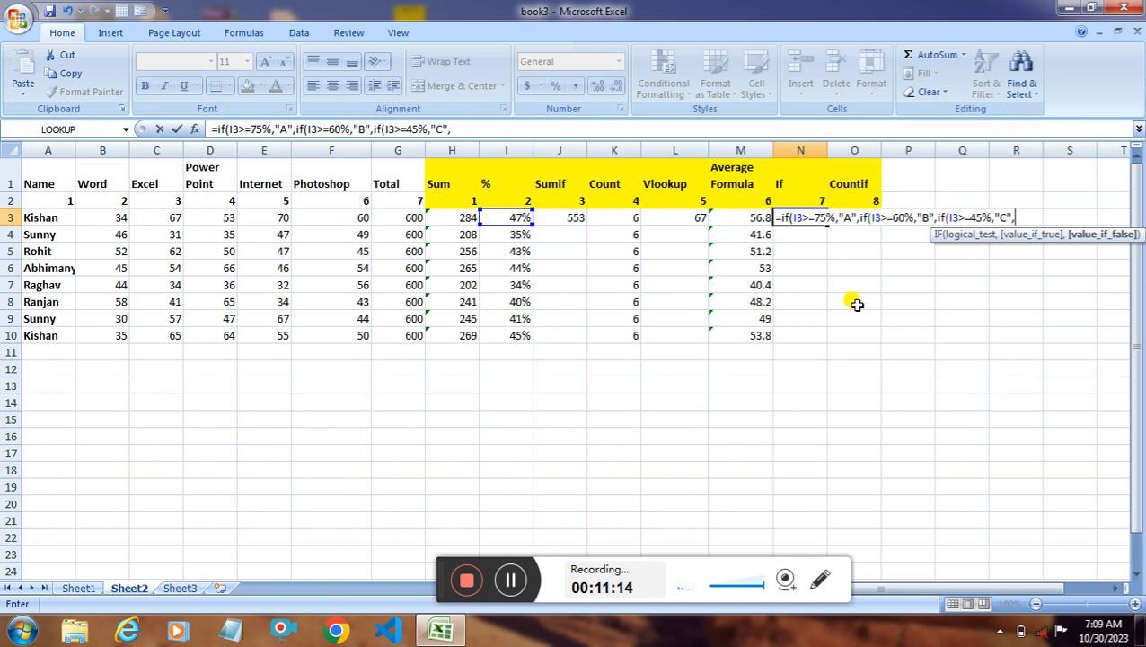
text("D"))
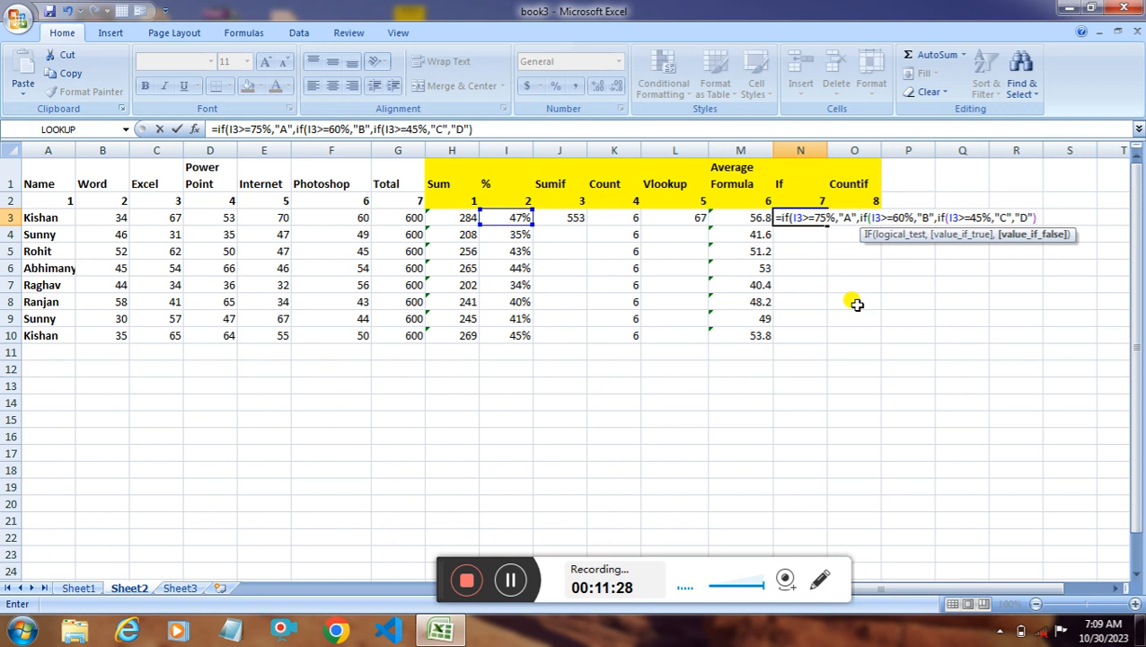
text()))
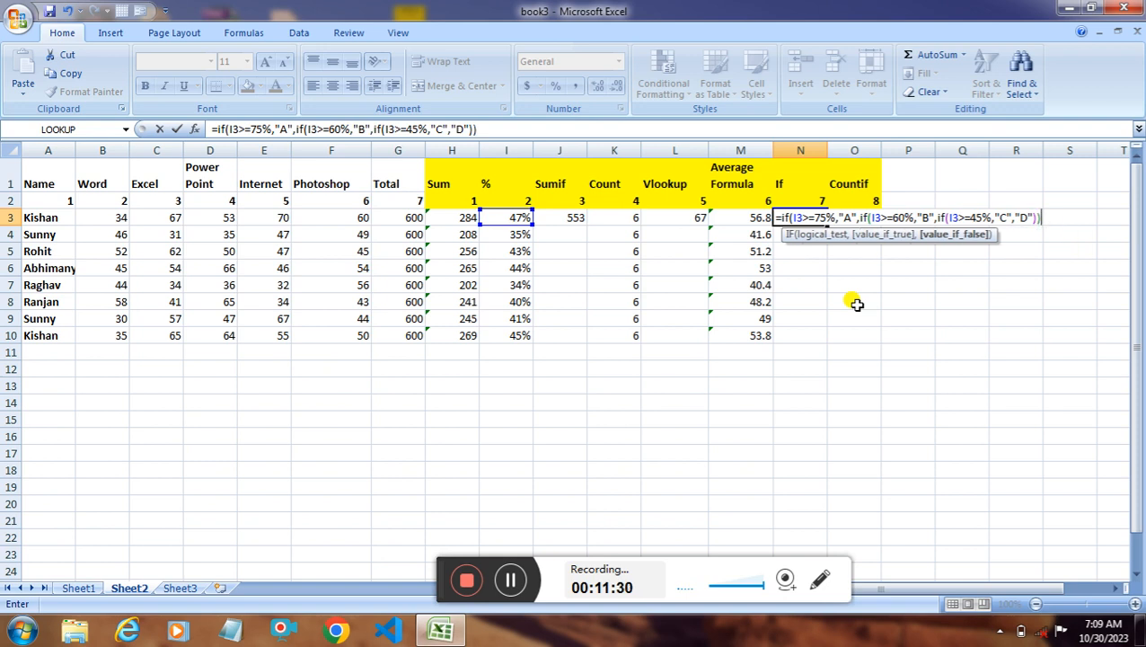
key(Return)
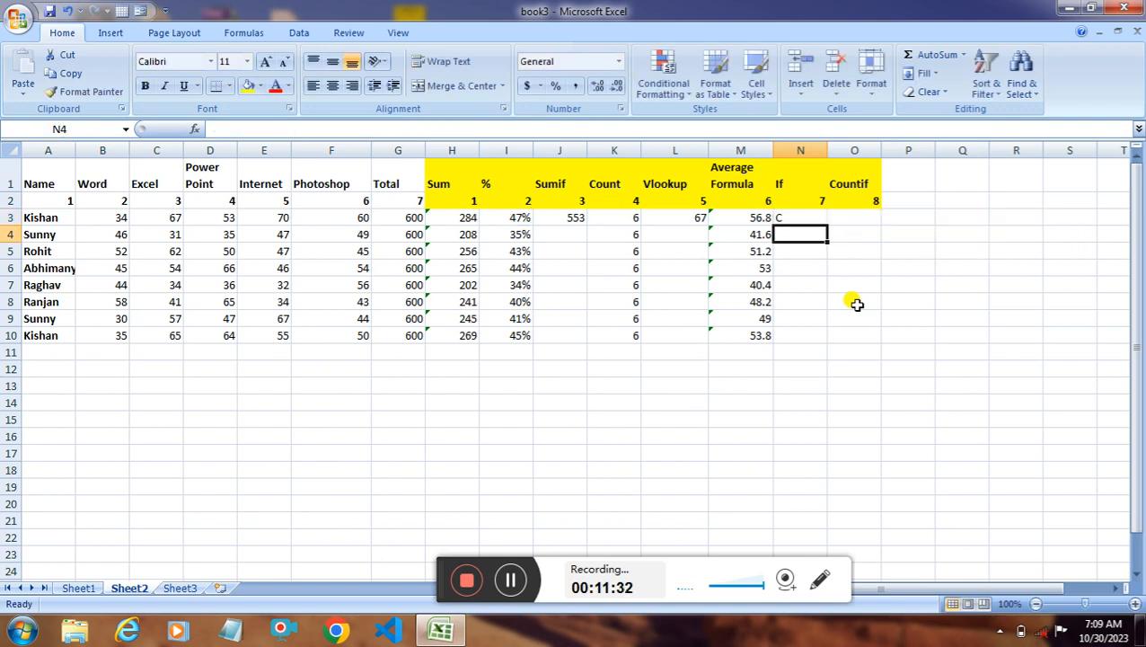
Review the nested IF in N3 against the percentage in I3 and fill it down through N10 for the remaining students
click(795, 219)
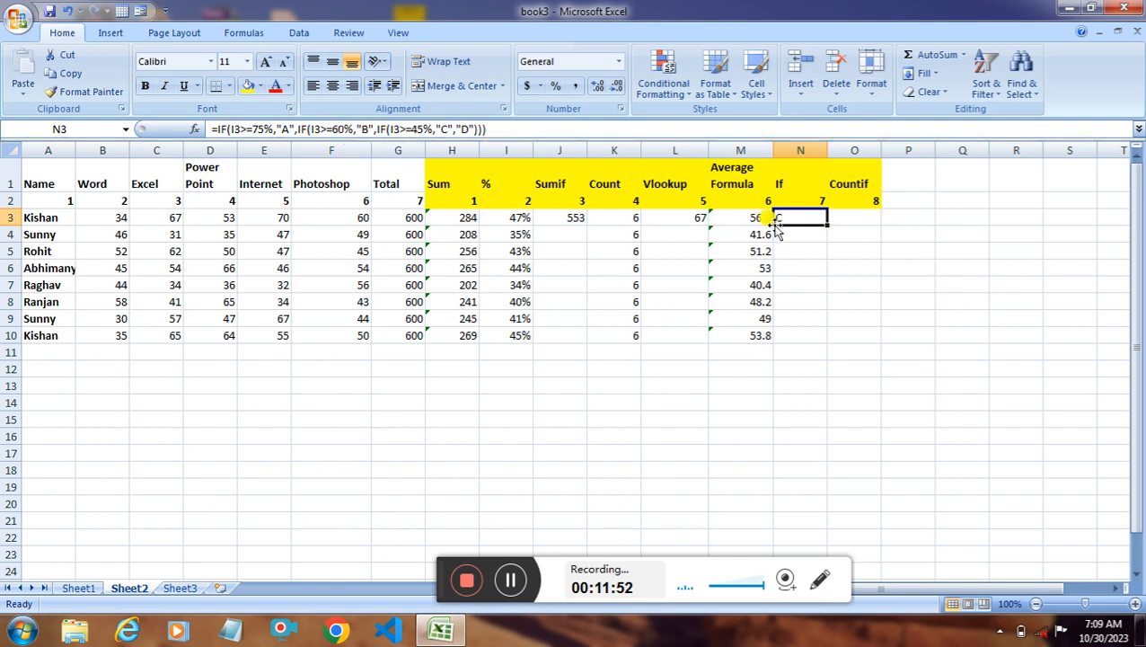
click(509, 218)
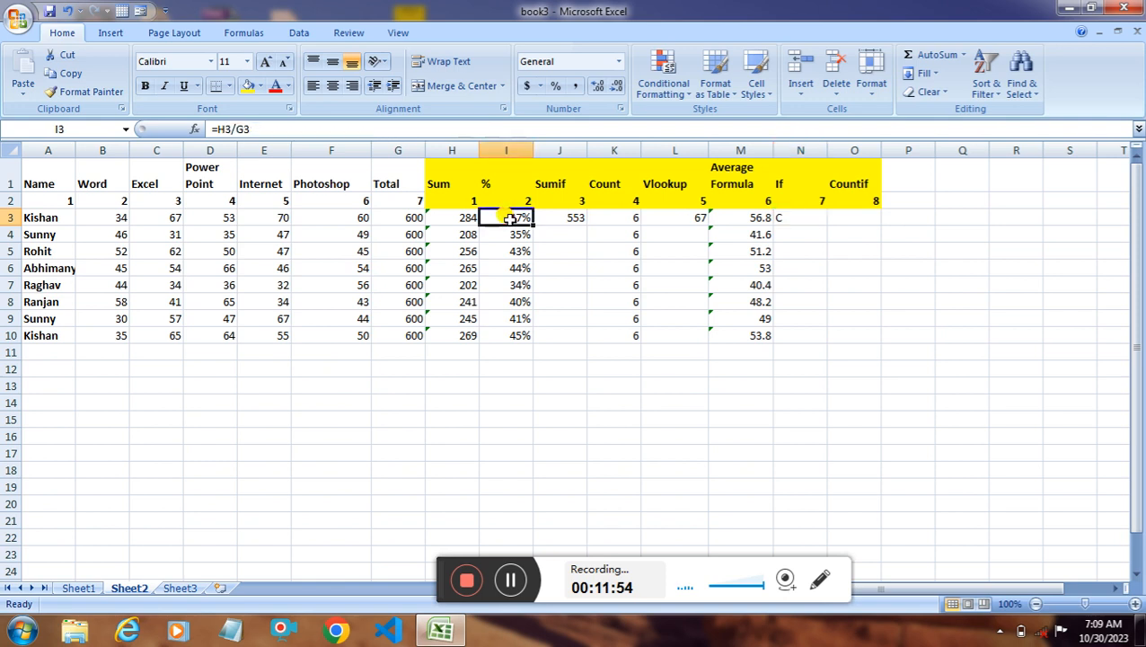
click(787, 224)
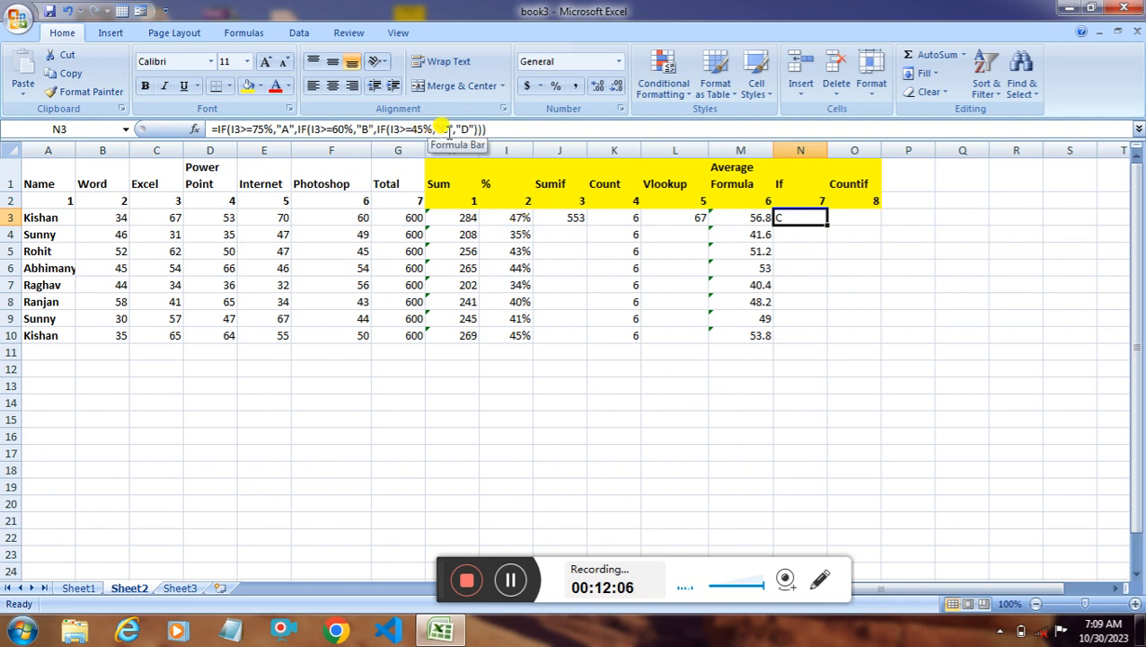
double_click(826, 225)
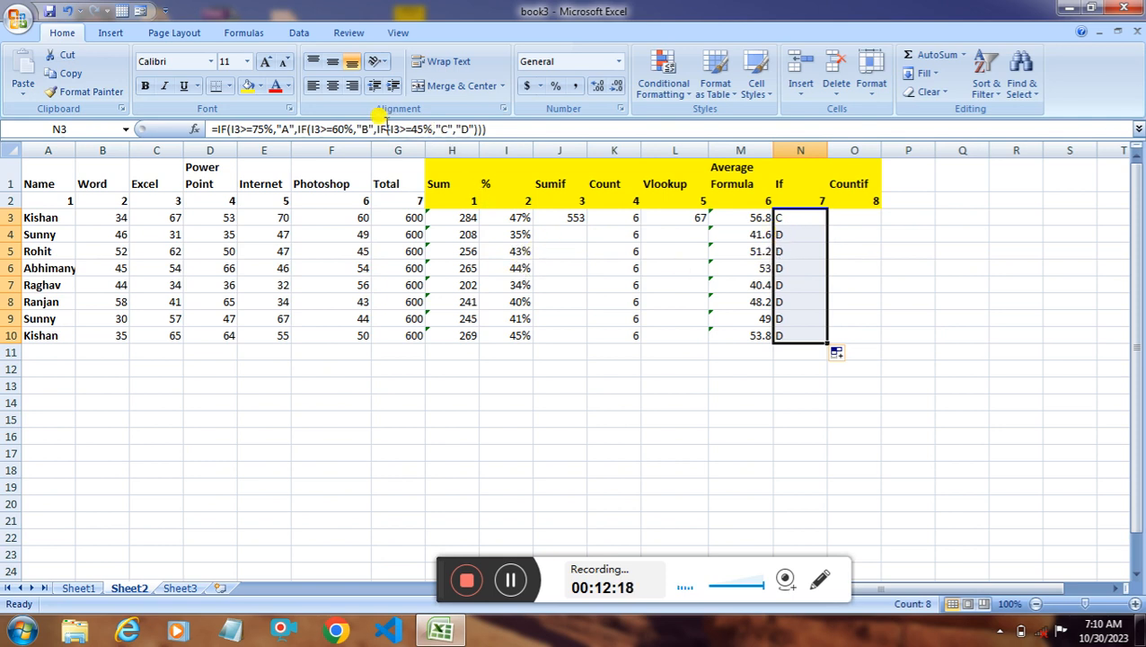
click(777, 250)
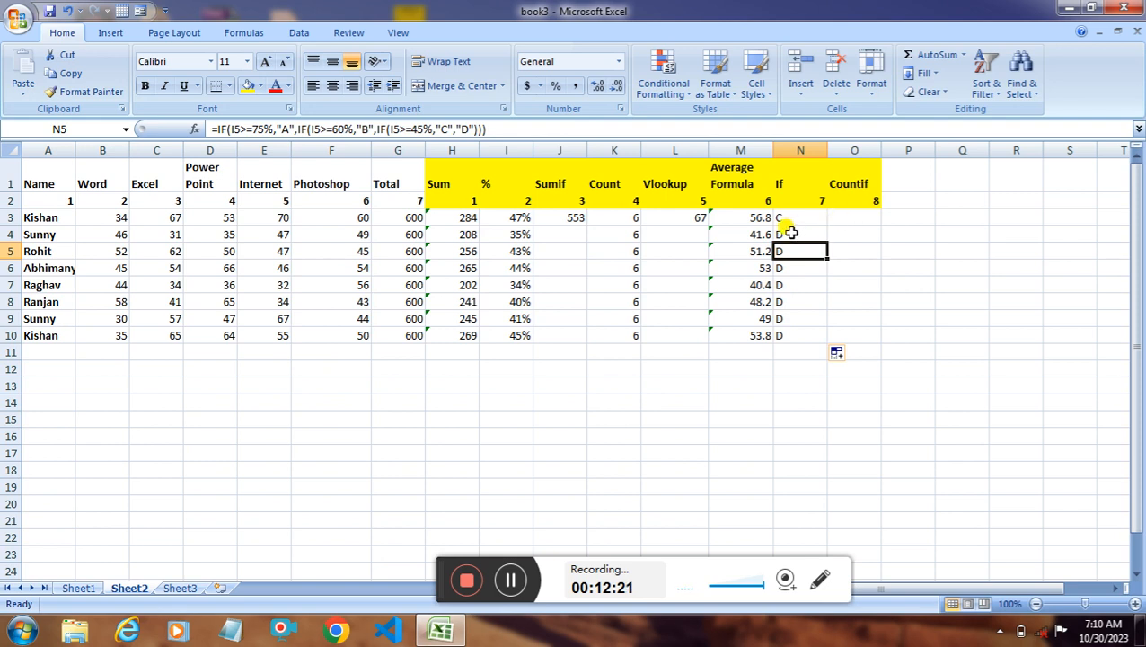
Enter a COUNTIF formula in O3 that counts the cells in B3:G10 matching the criterion "50"
click(853, 218)
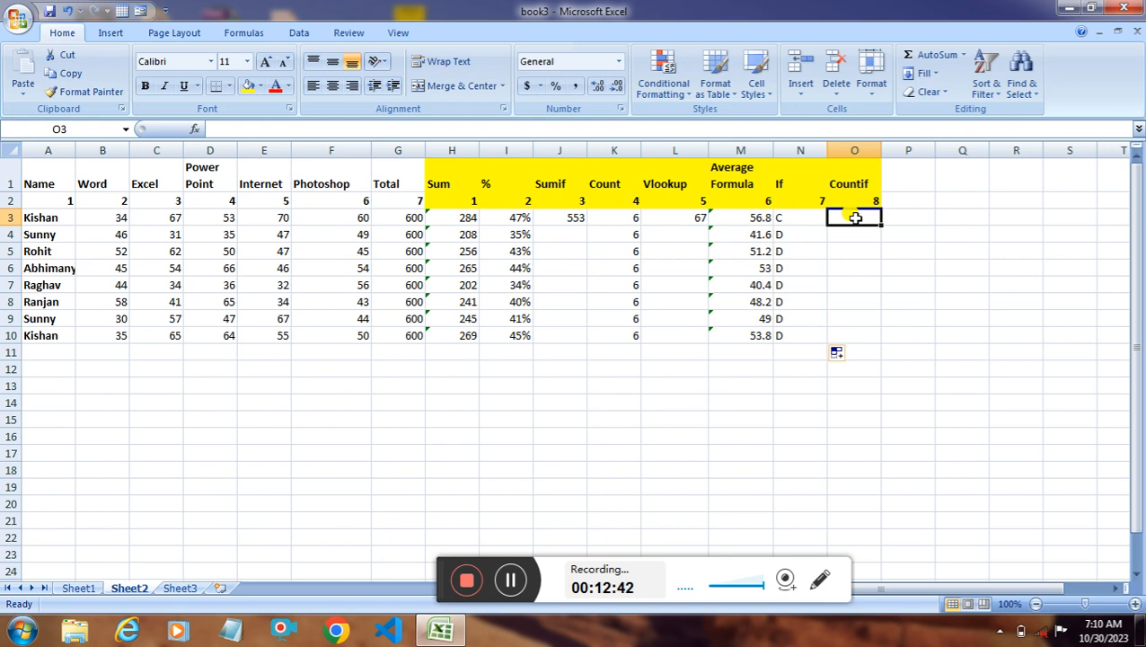
text(=count)
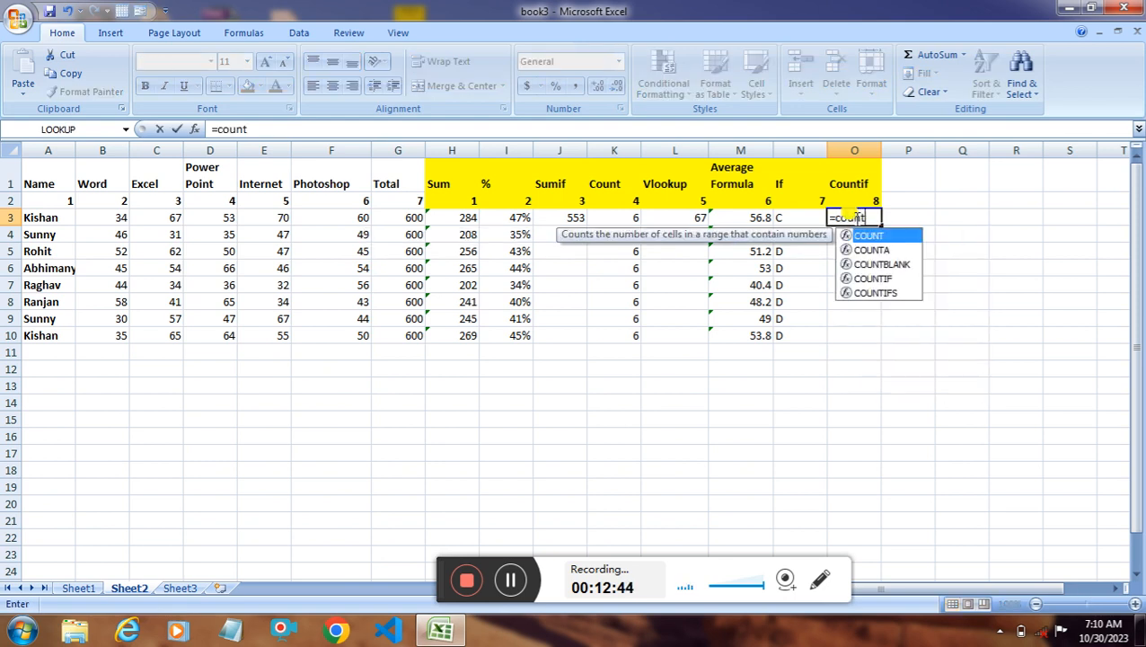
text(if()
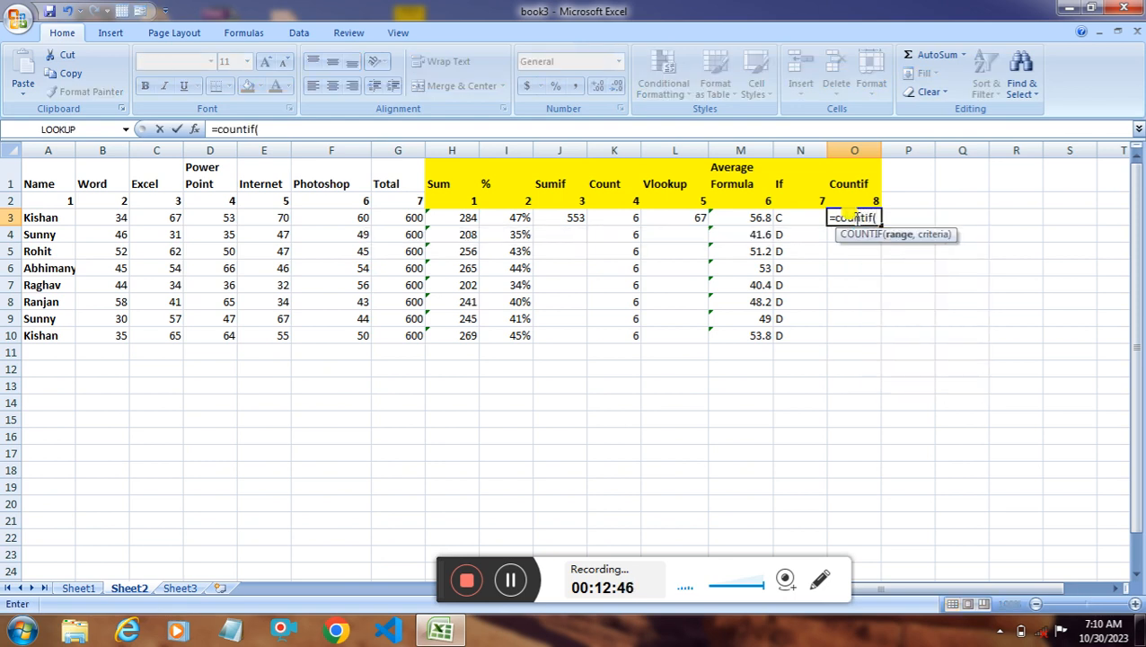
click(102, 218)
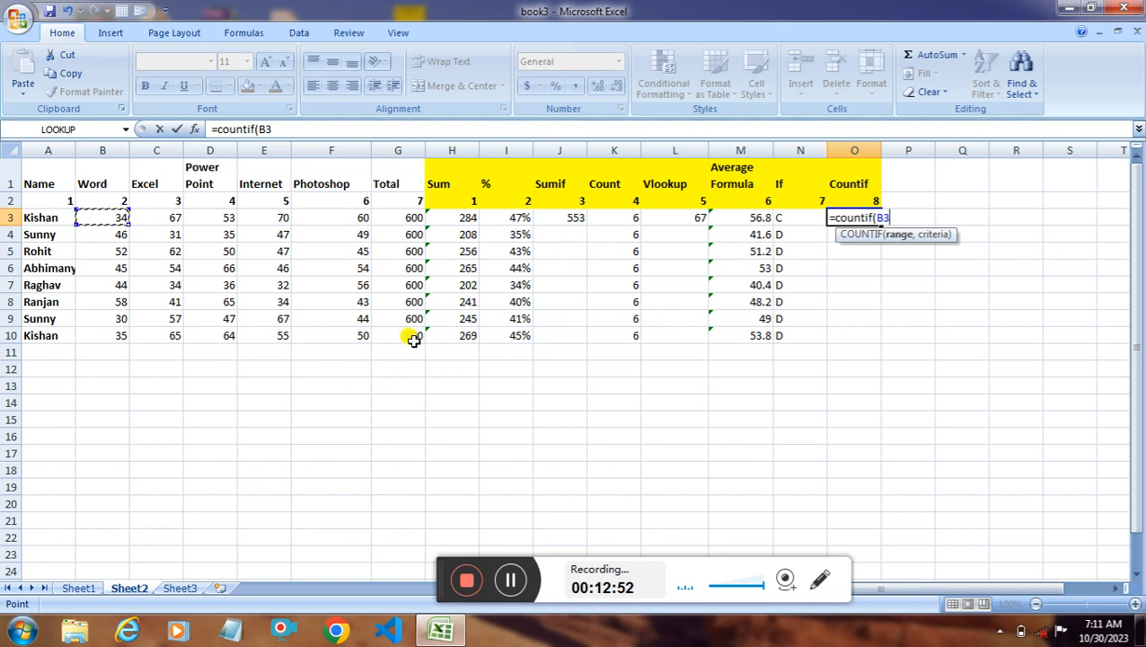
drag(413, 339, 417, 343)
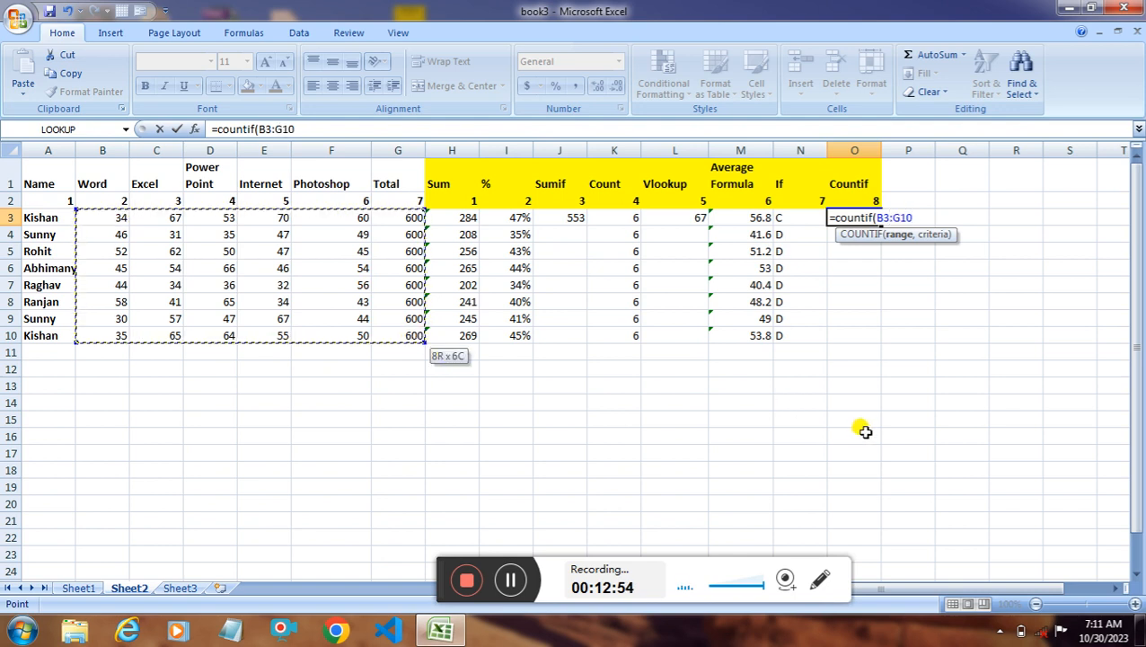
text(,)
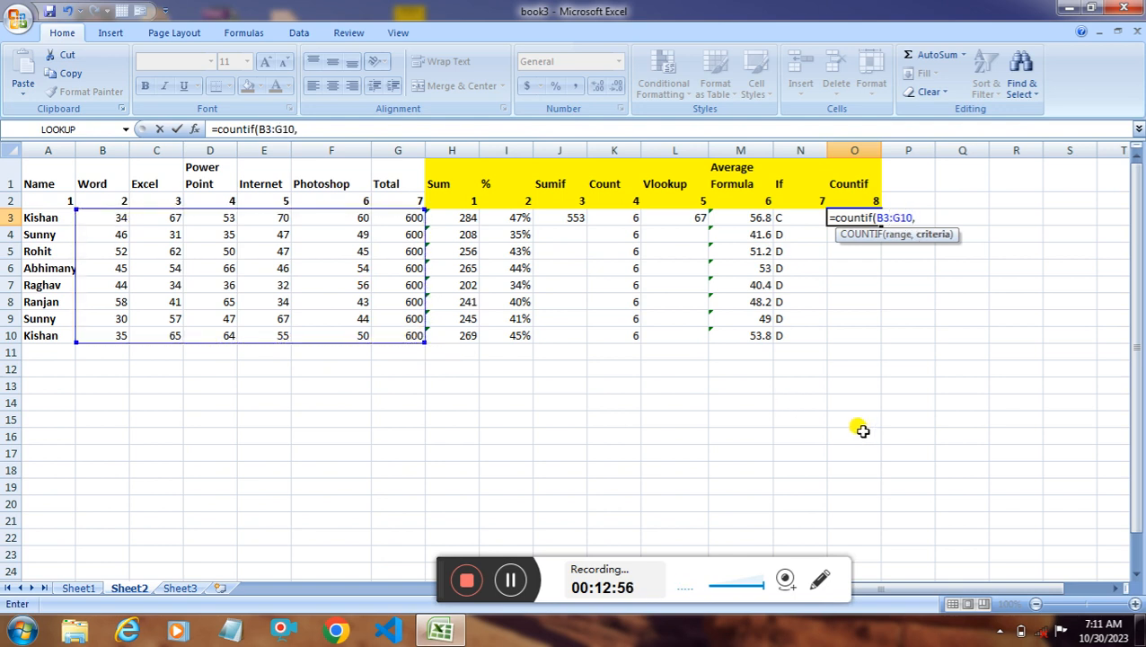
text("50")
text())
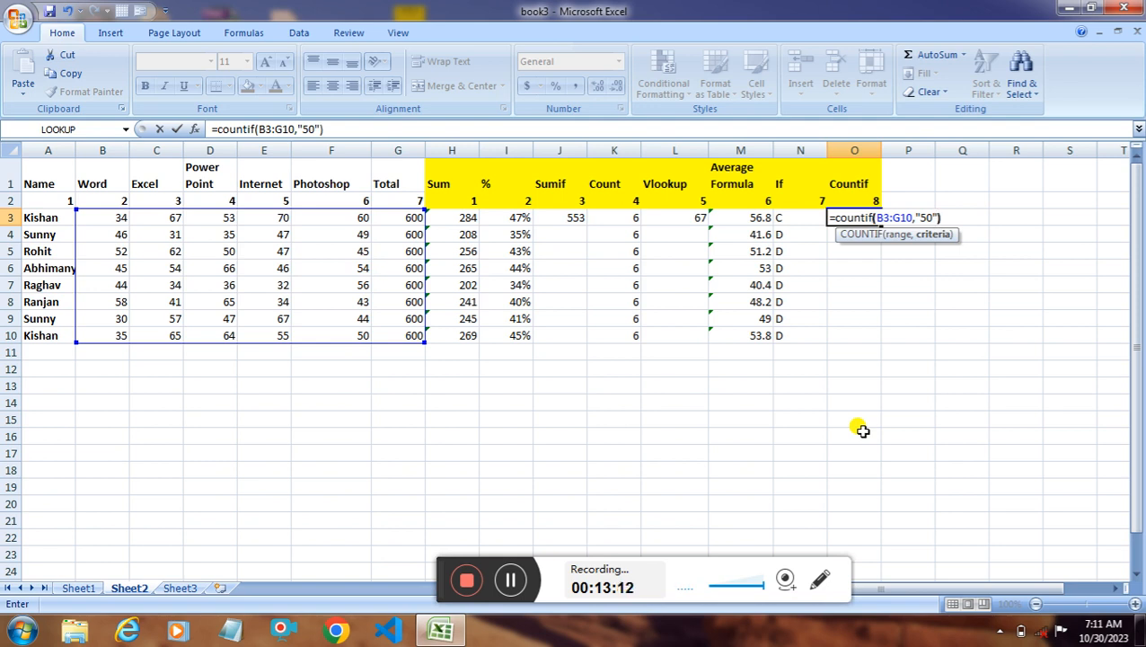
key(Return)
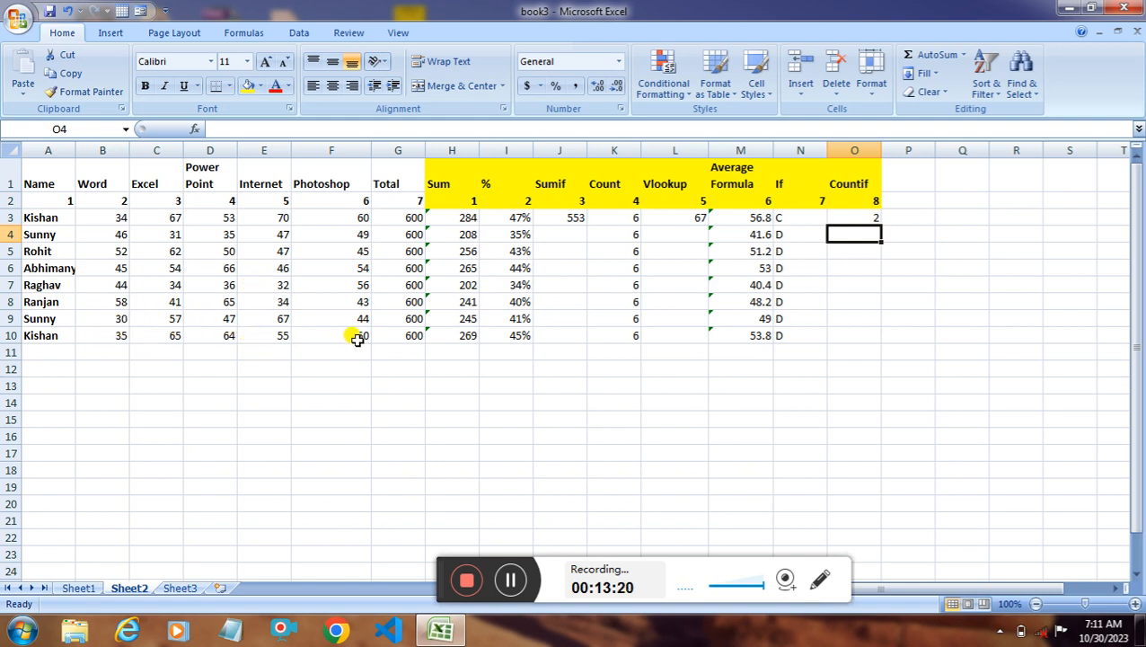
Change the criterion of the COUNTIF formula in O3 to "47"
click(868, 218)
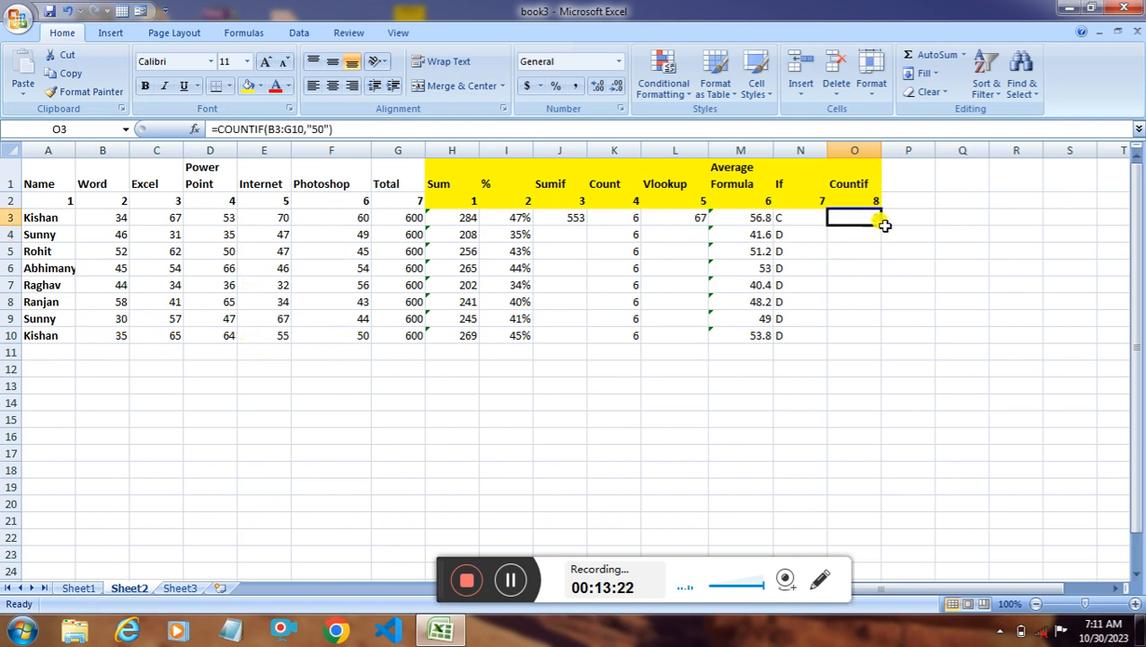
click(322, 128)
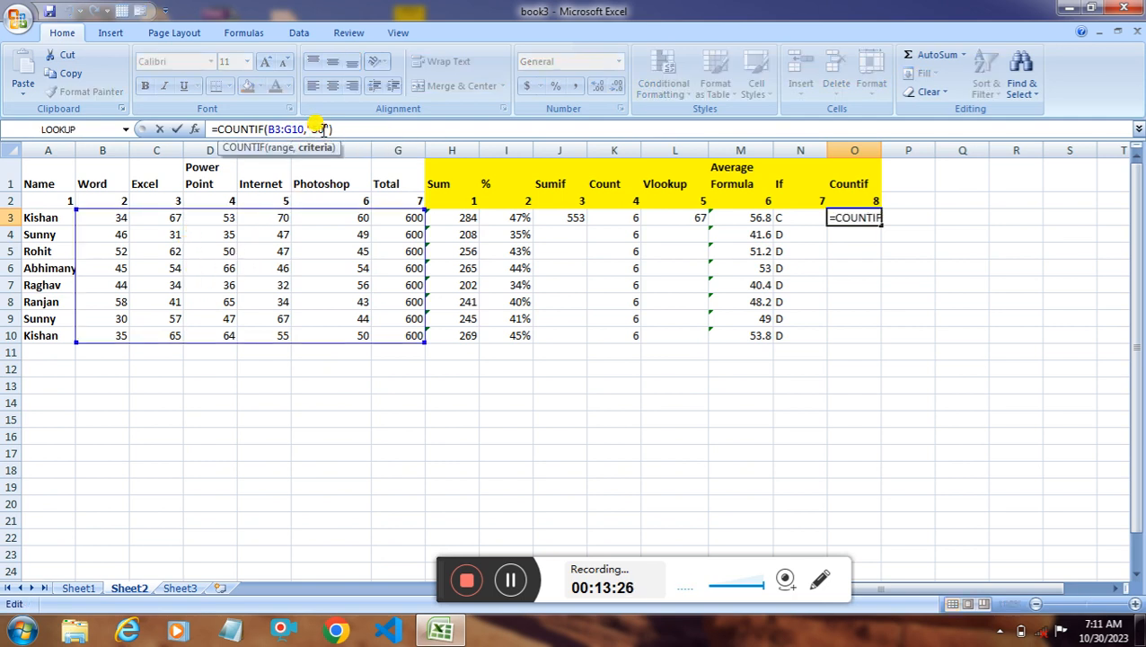
key(BackSpace)
key(BackSpace)
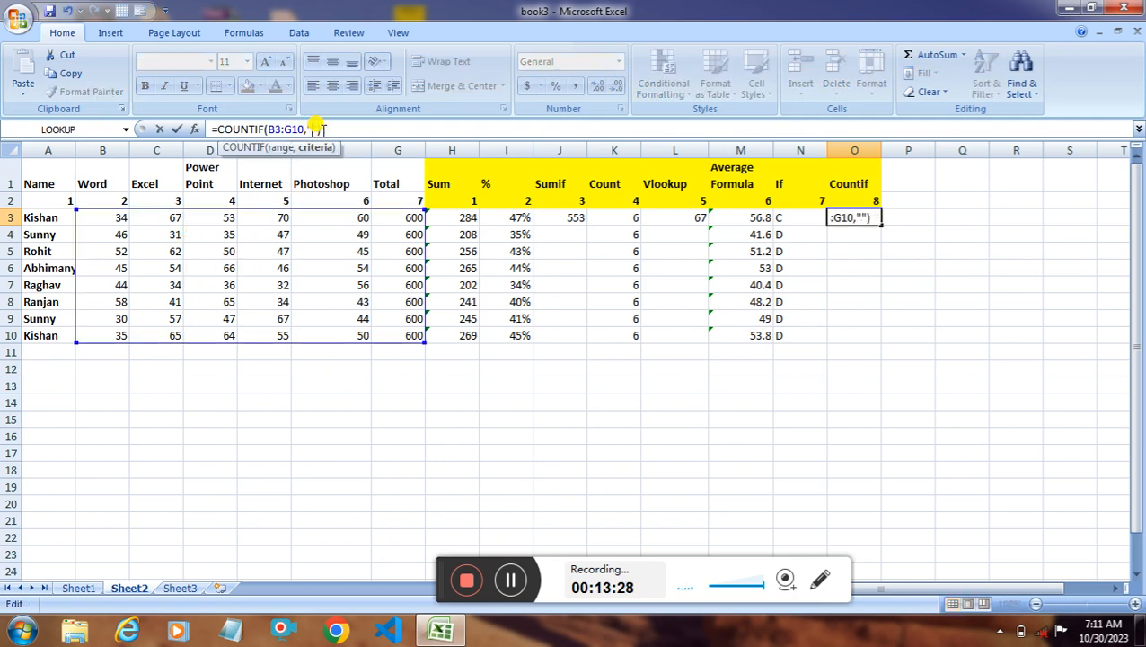
text(47)
key(Return)
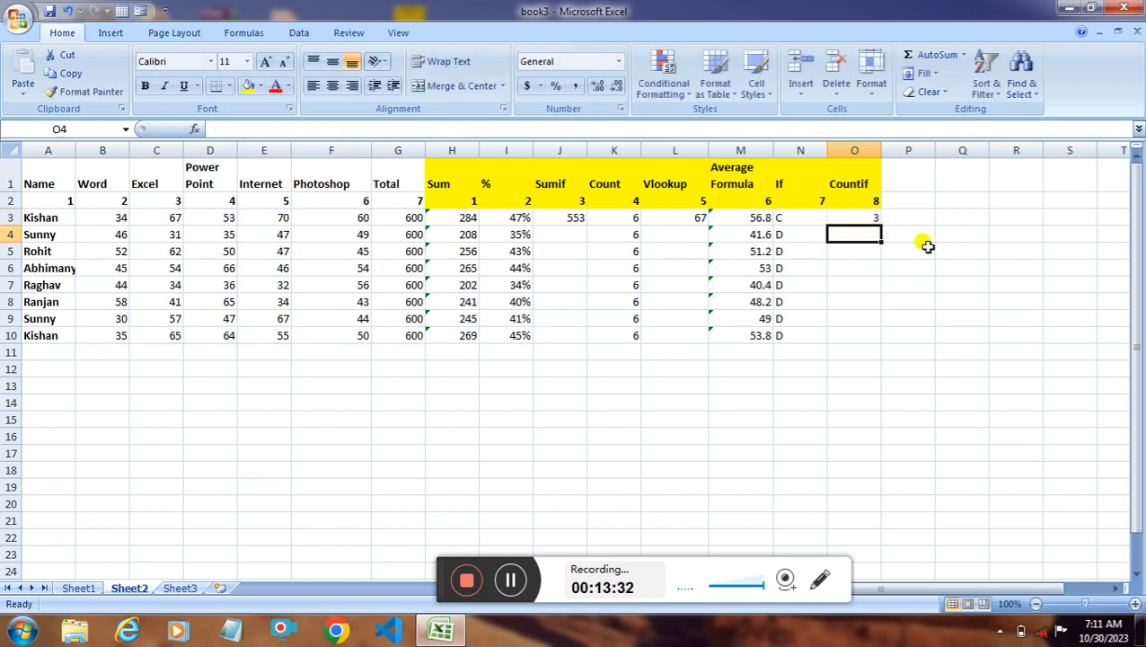
Check the COUNTIF result in O3 against the individual marks of 47 in the Internet and Power Point columns
click(858, 216)
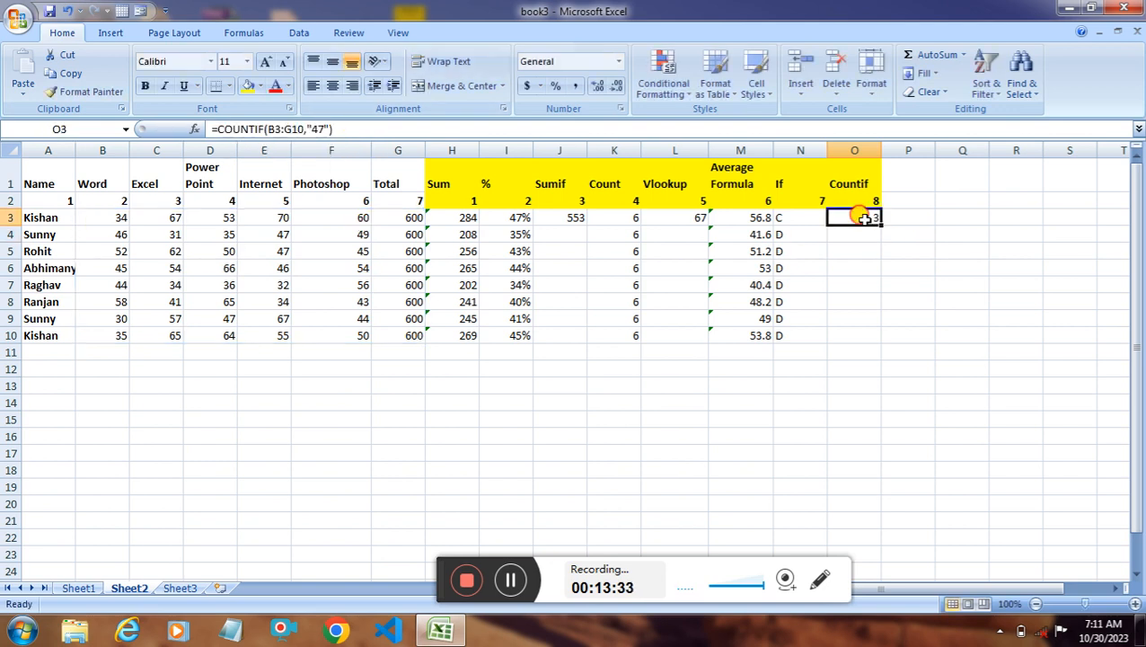
click(279, 235)
click(280, 252)
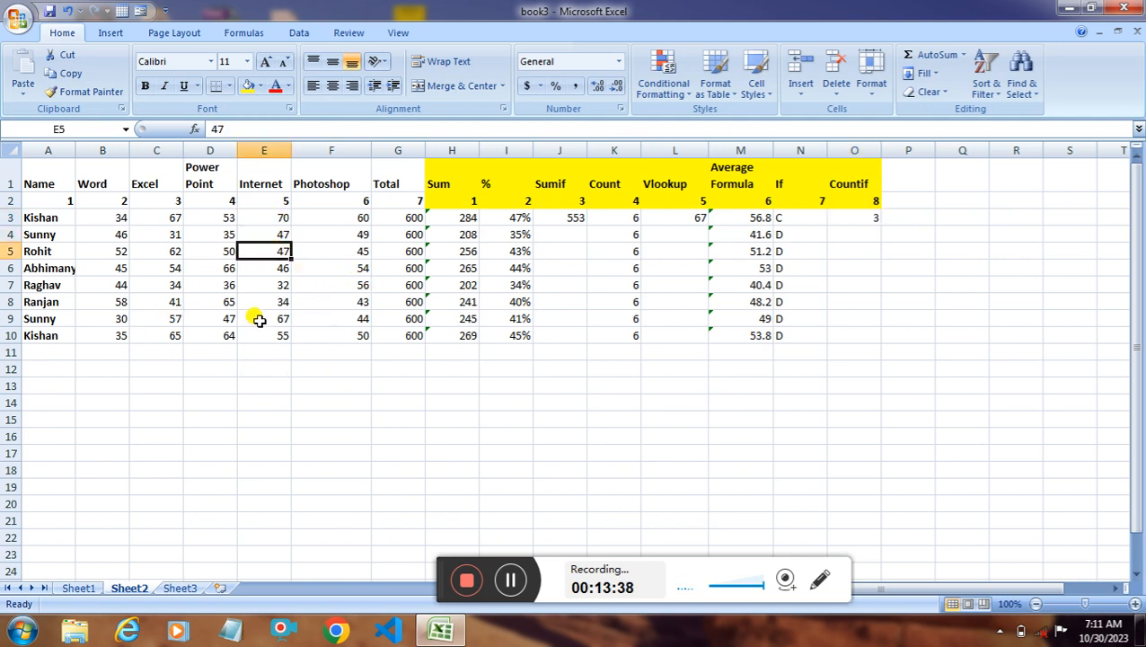
click(217, 320)
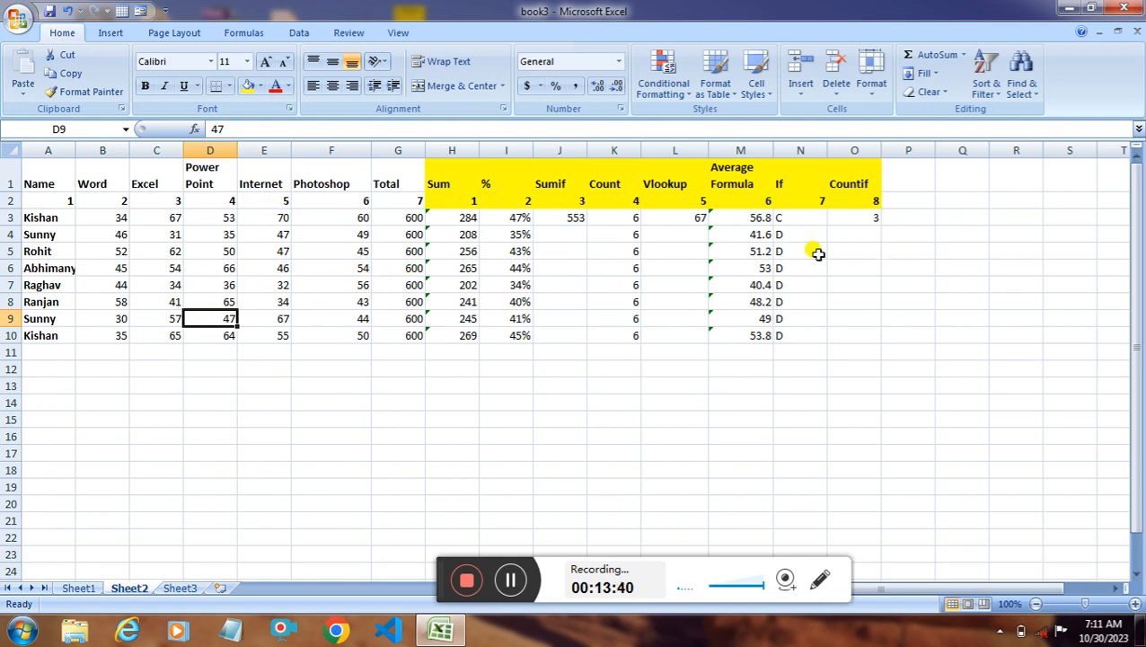
click(884, 217)
click(858, 223)
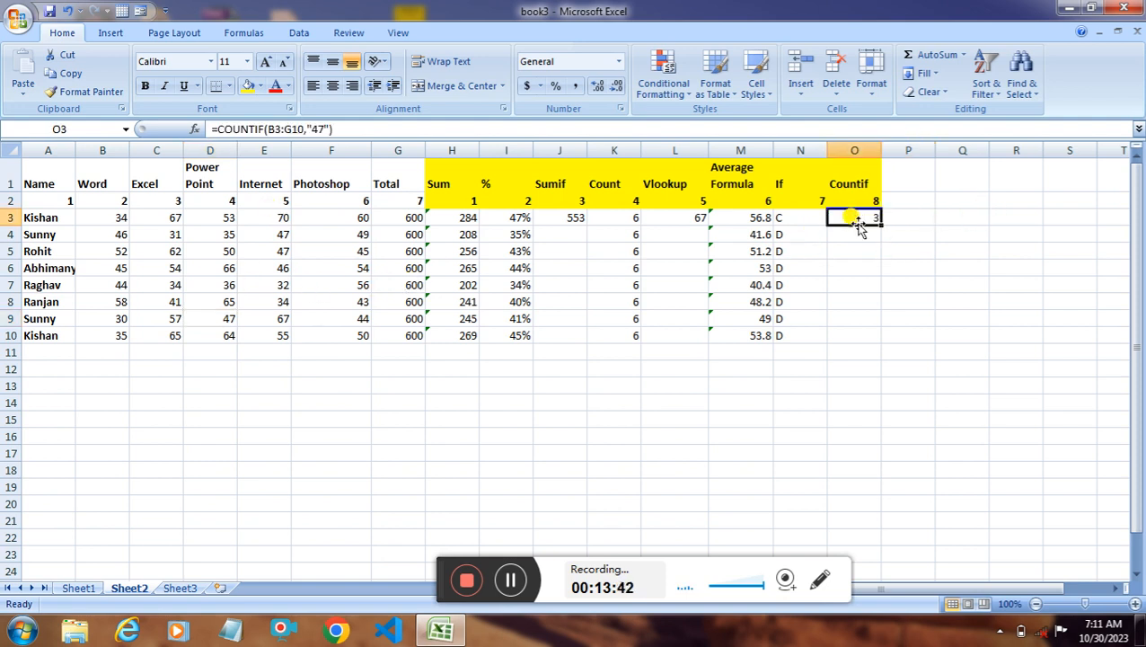